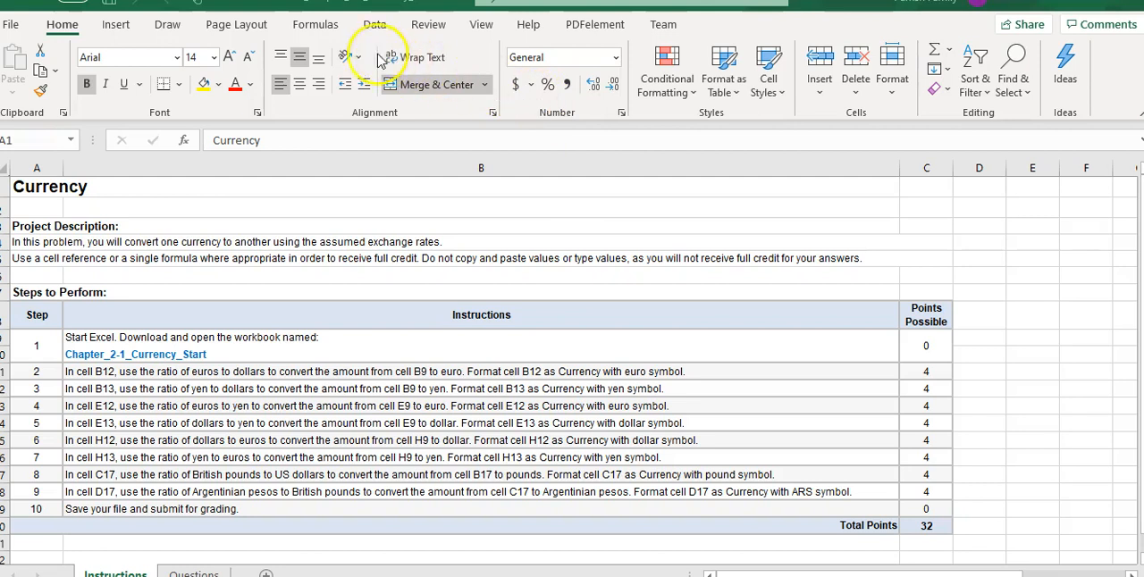
# Open the Questions worksheet of the currency workbook.
pyautogui.click(183, 575)
pyautogui.click(191, 573)
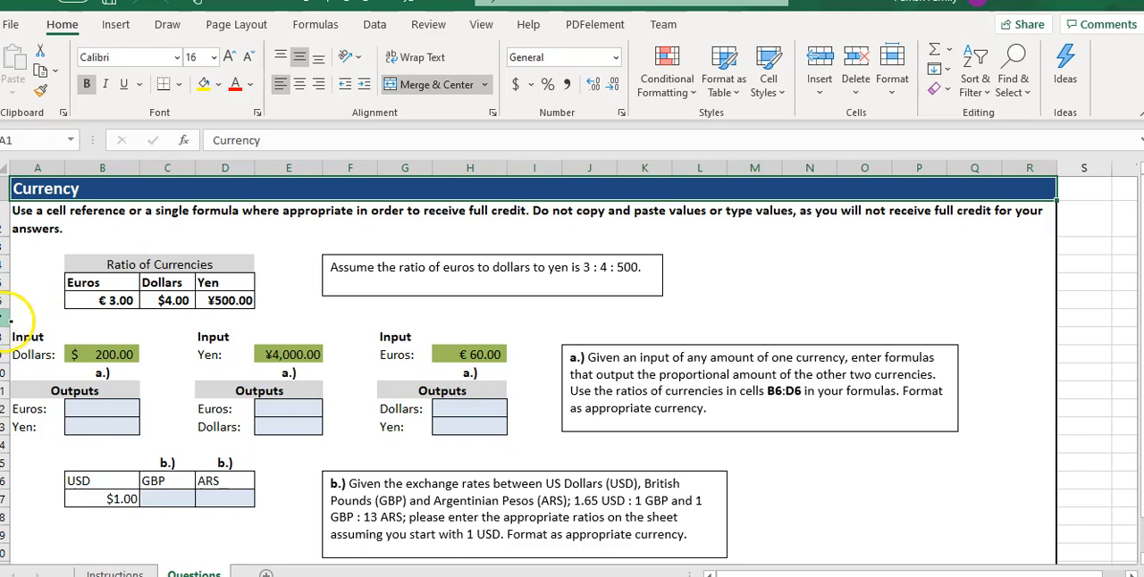
pyautogui.moveTo(8, 326); pyautogui.dragTo(8, 328)
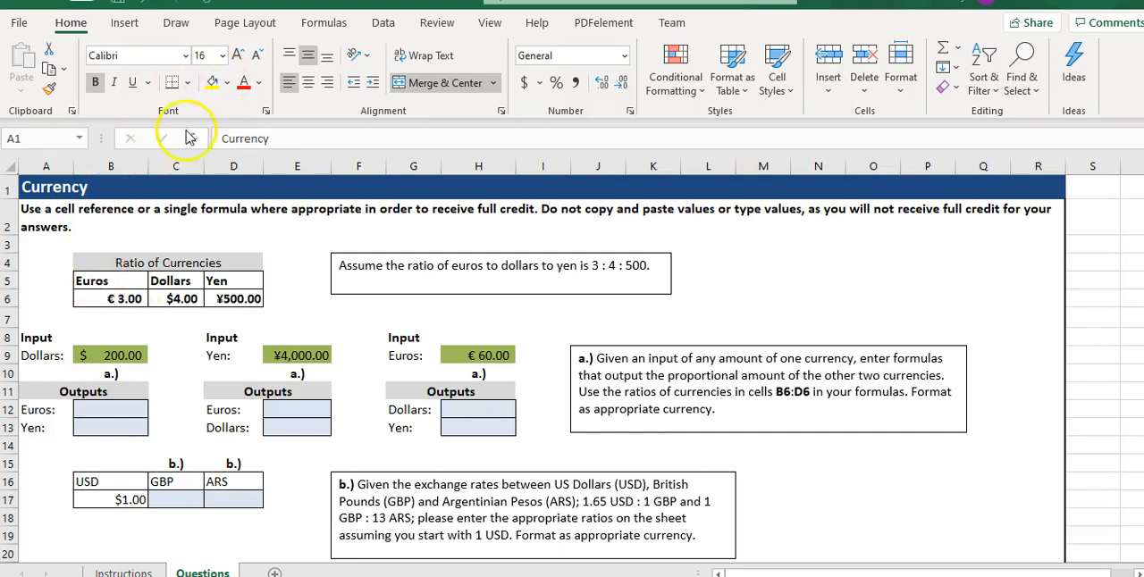
pyautogui.moveTo(89, 284); pyautogui.dragTo(229, 299)
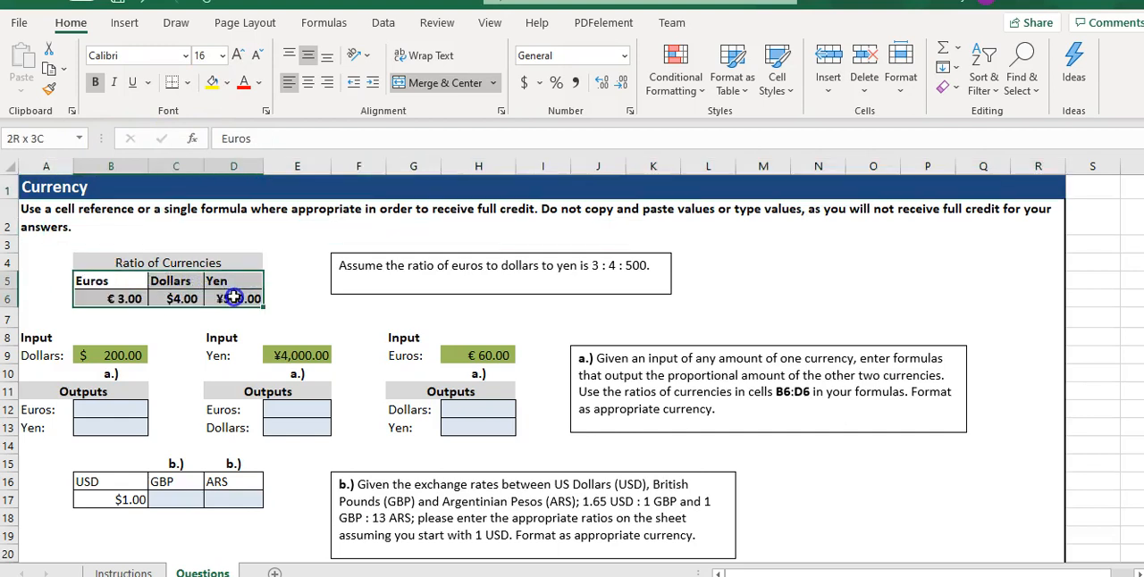
pyautogui.click(212, 83)
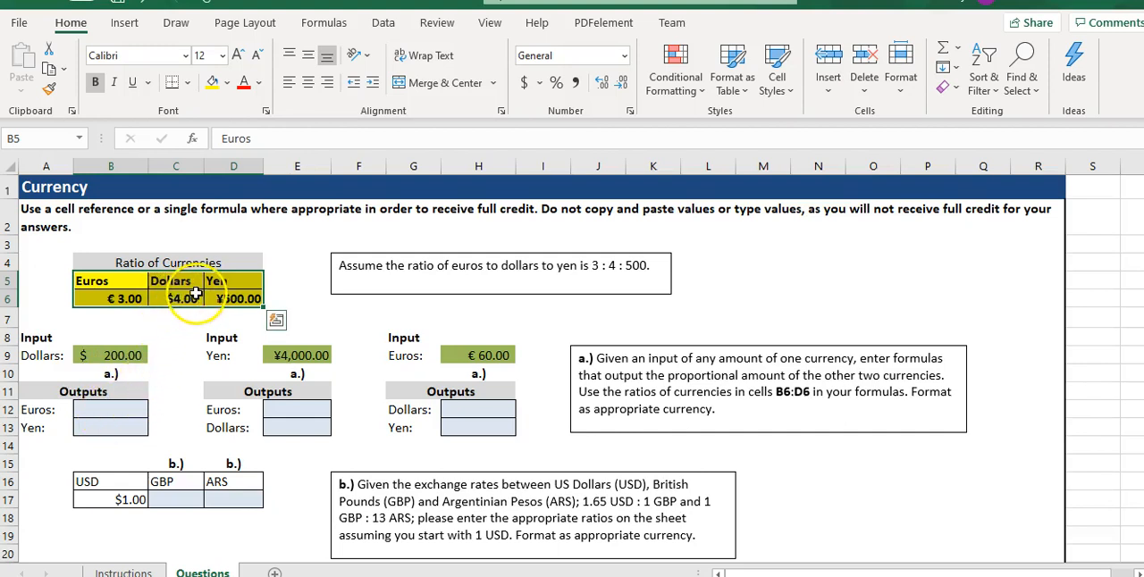
pyautogui.hotkey('ctrl', 'z')
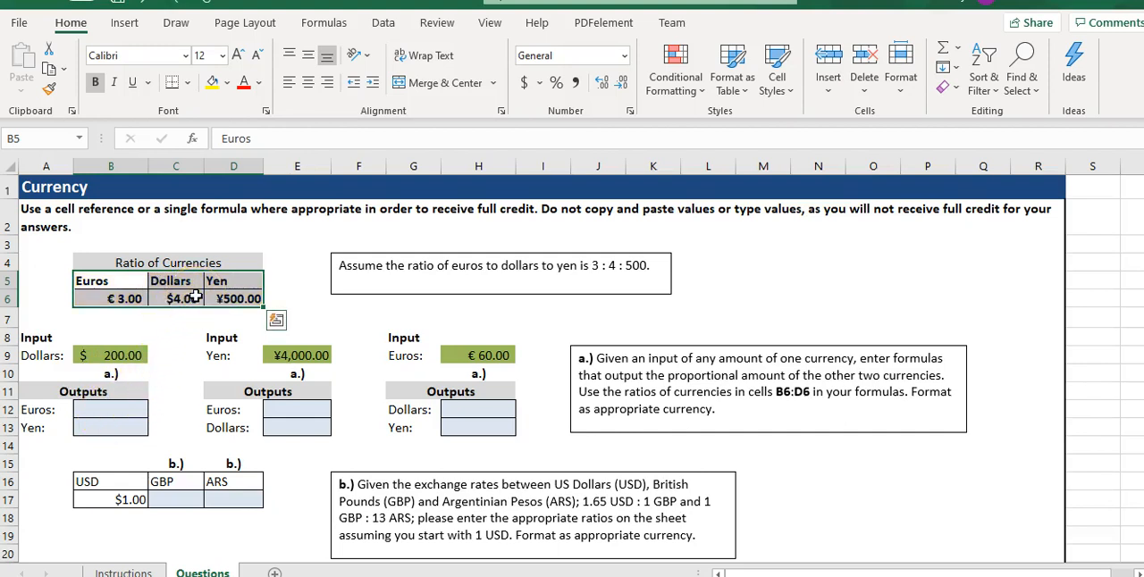
# Highlight the Euros and Dollars ratio cells B5:C6 with yellow fill.
pyautogui.click(105, 284)
pyautogui.moveTo(105, 284); pyautogui.dragTo(160, 302)
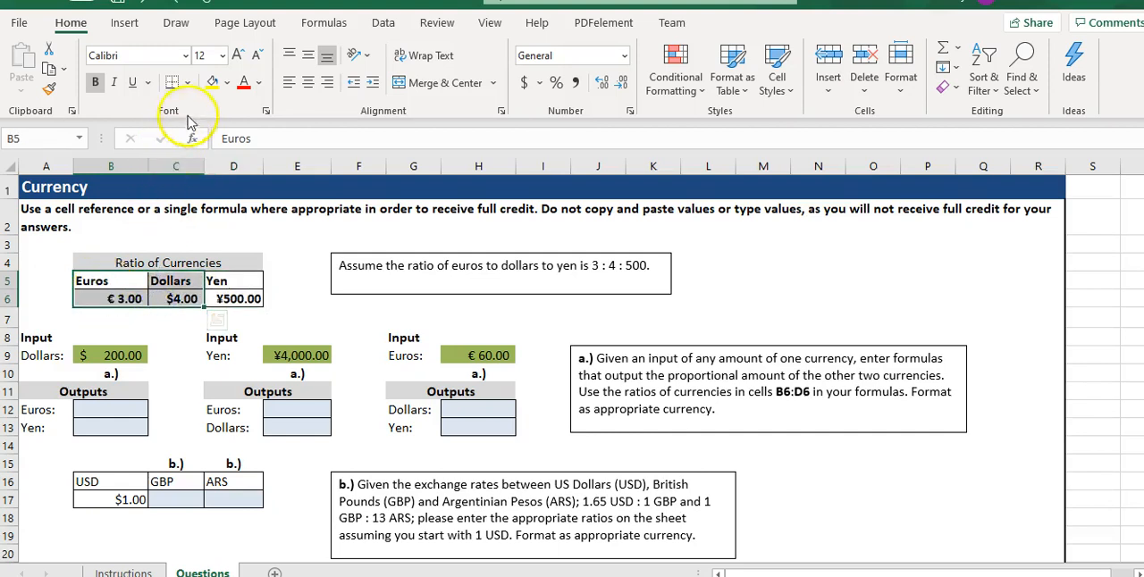
pyautogui.click(211, 82)
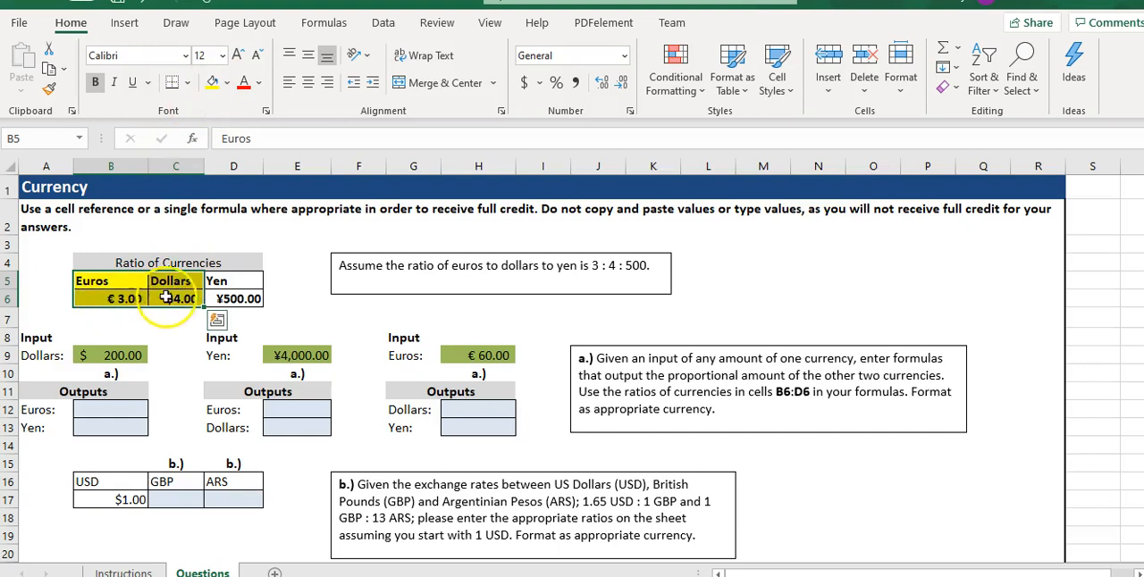
# Enter "4 dollars" in L4 and "3 euros" in L5 to write out the exchange ratio.
pyautogui.click(706, 259)
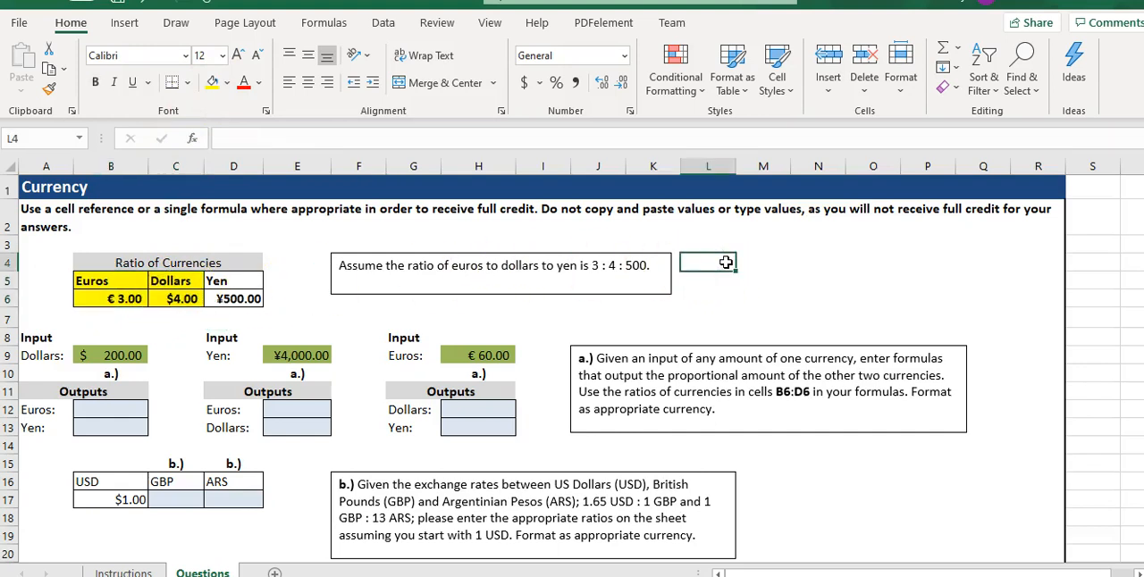
pyautogui.write('4 dollars')
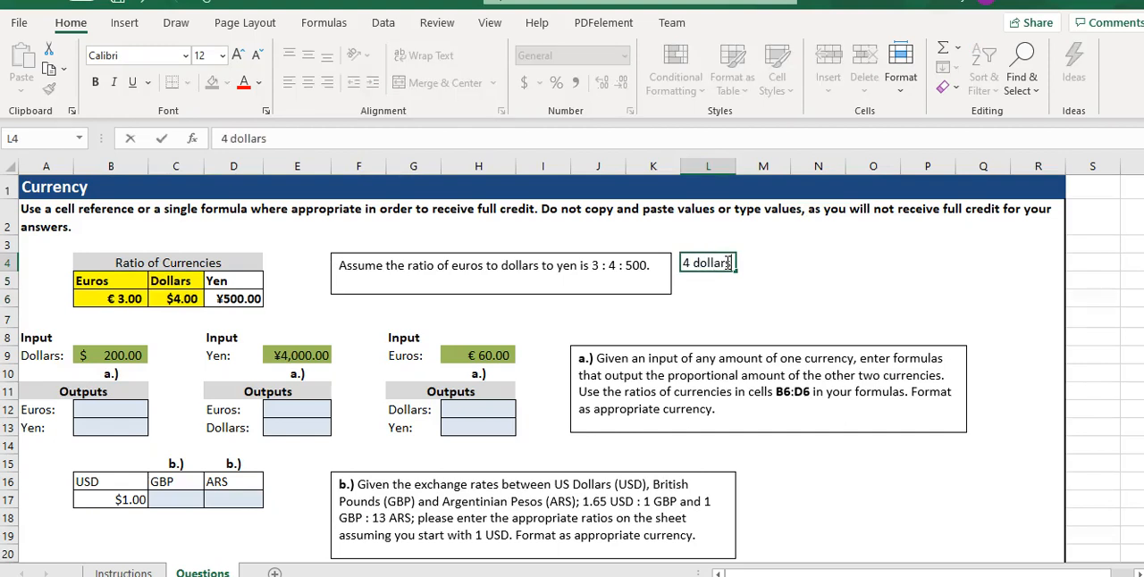
pyautogui.press('Return')
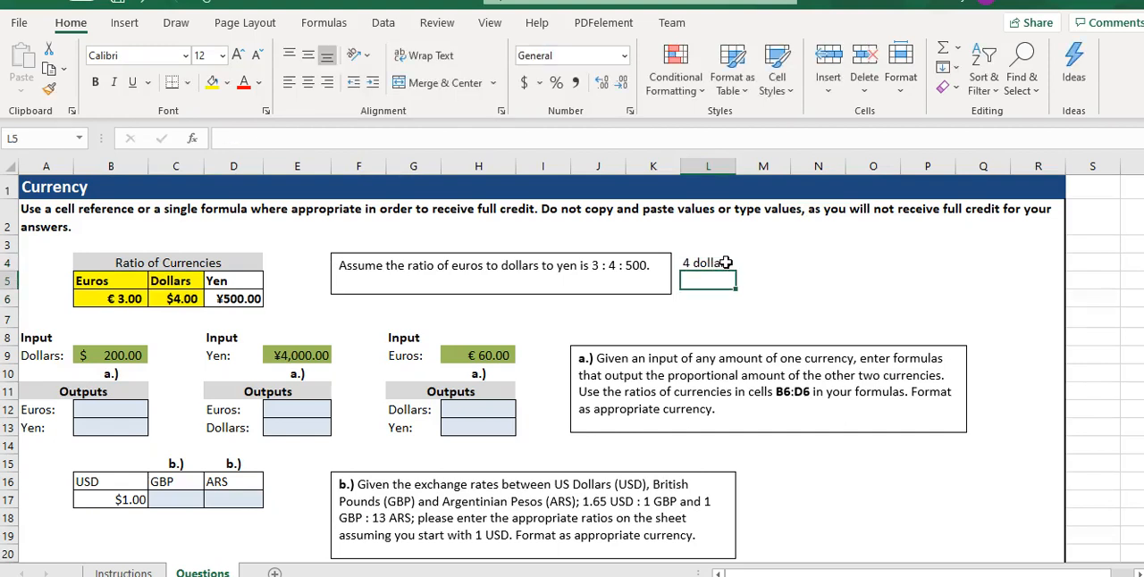
pyautogui.write('3 euros')
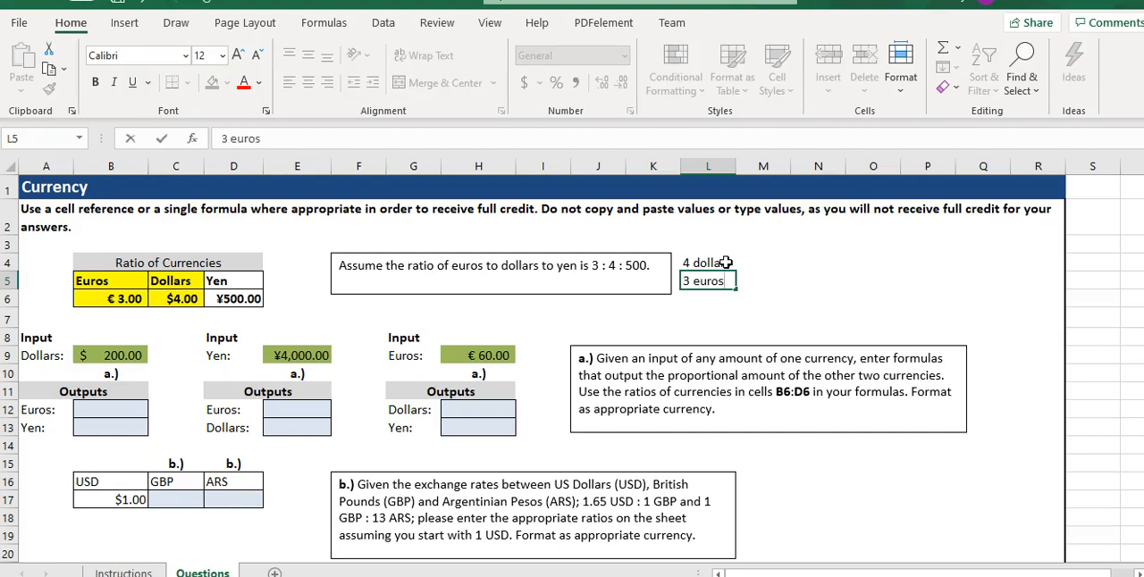
pyautogui.press('Return')
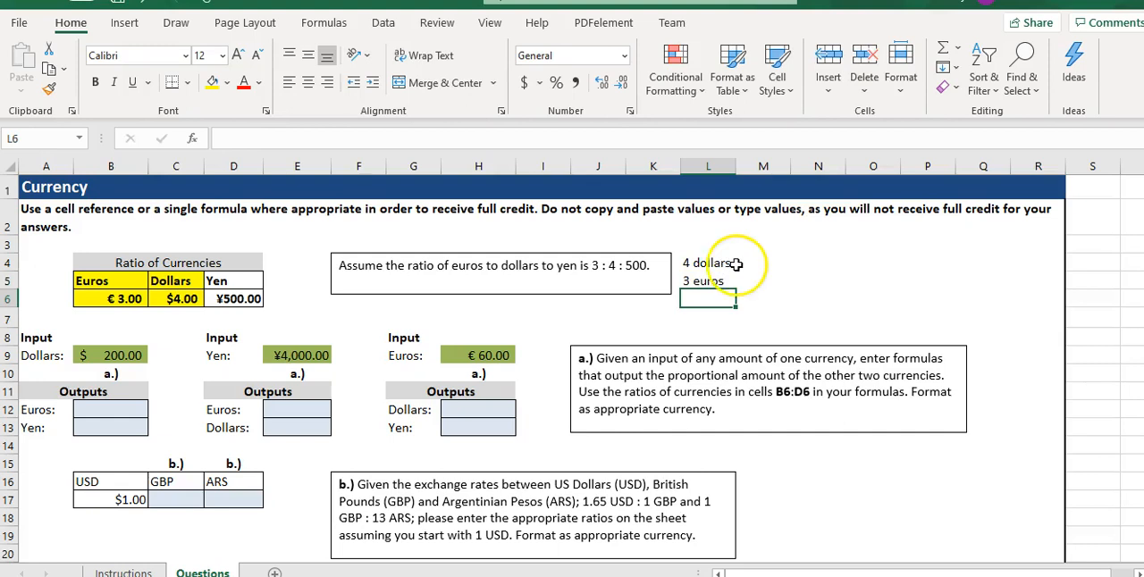
# Apply a thick bottom border to L4 so the dollars-to-euros ratio reads as a fraction.
pyautogui.click(702, 262)
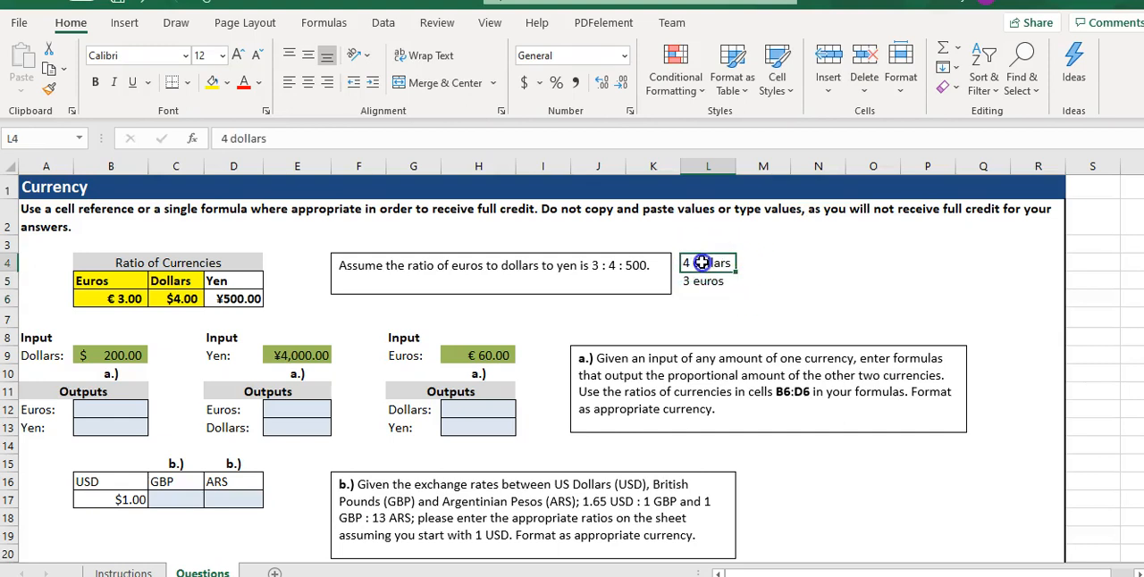
pyautogui.doubleClick(412, 265)
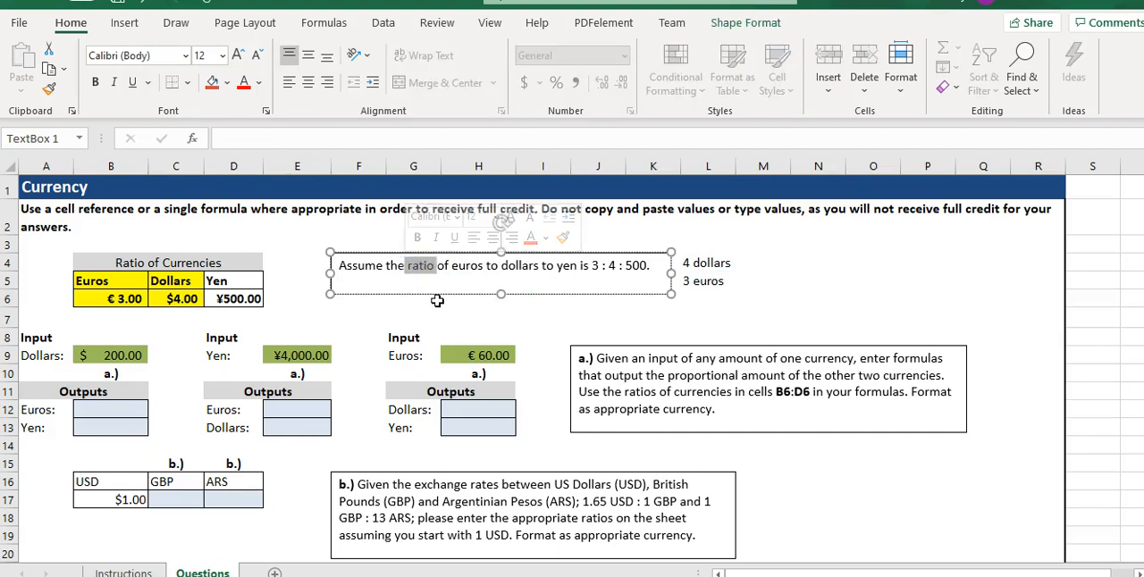
pyautogui.click(696, 265)
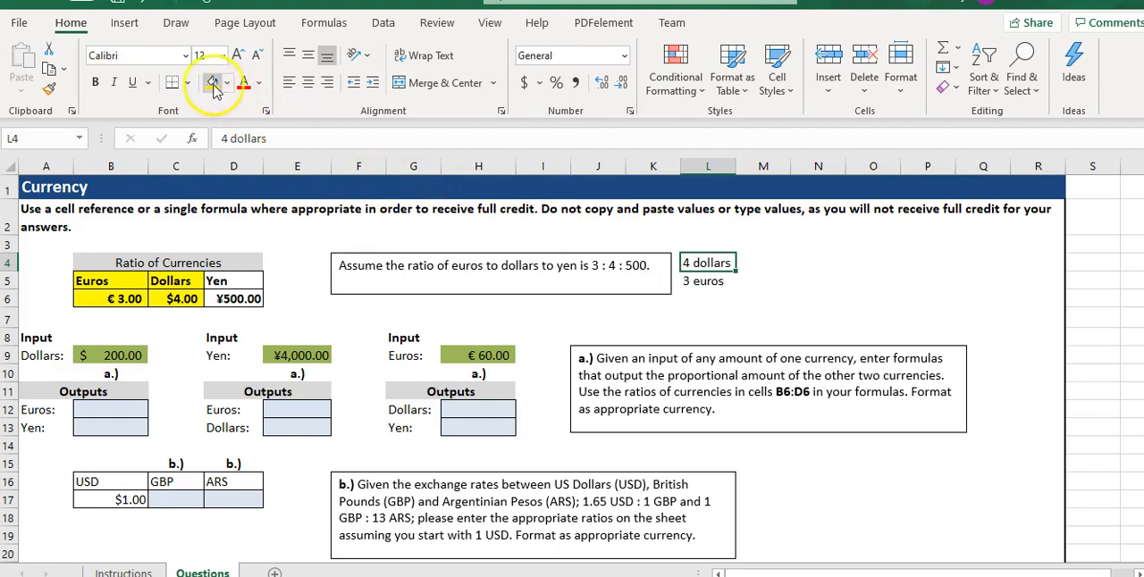
pyautogui.click(184, 83)
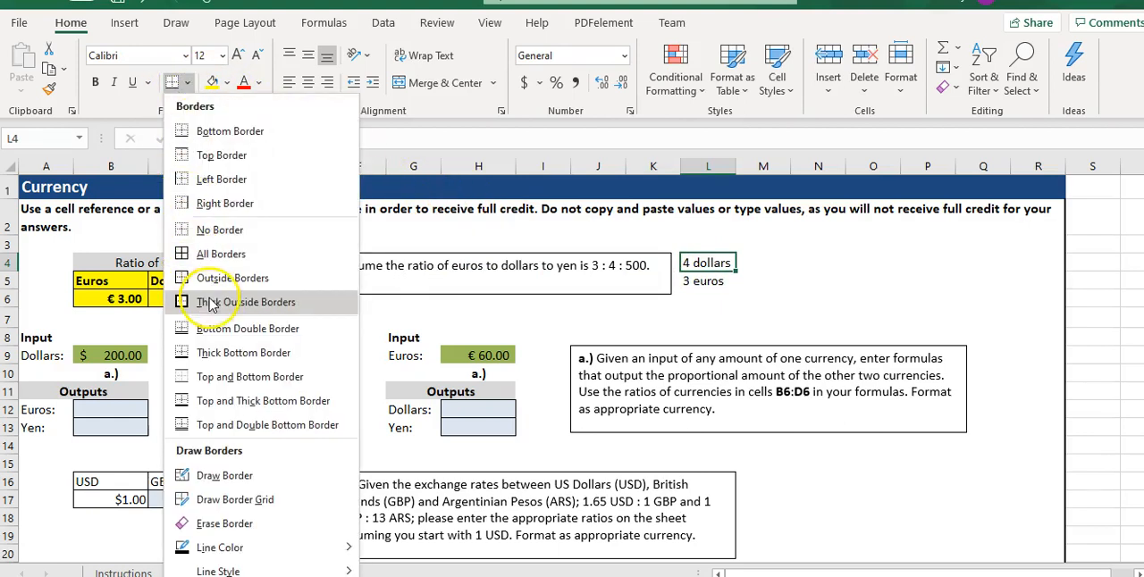
pyautogui.click(208, 355)
# Enter "200 dollars" in M4 and "x euros" in M5 beside the ratio.
pyautogui.click(765, 271)
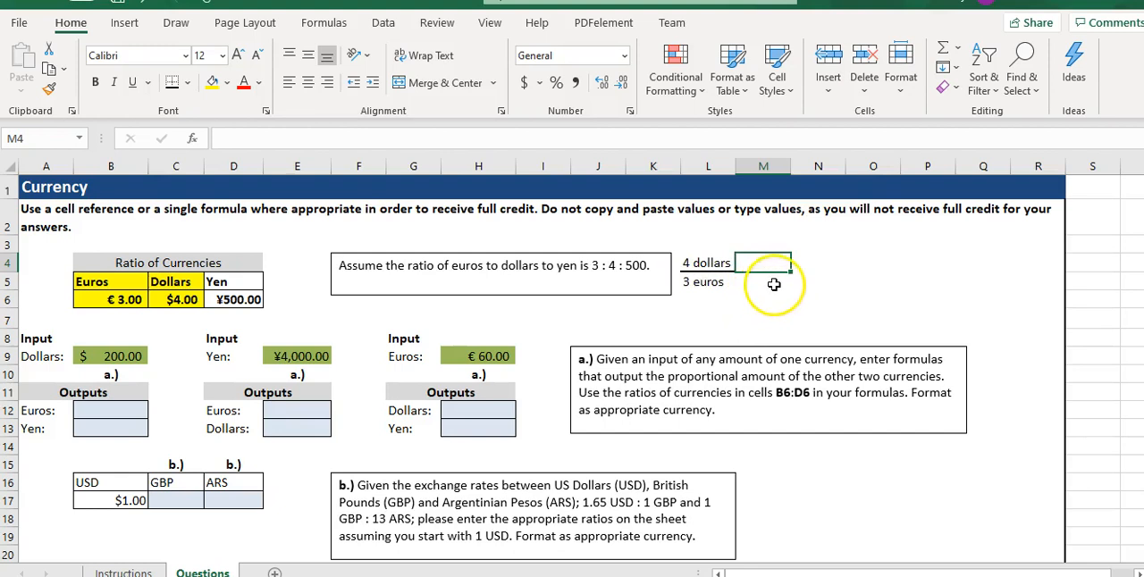
pyautogui.click(801, 262)
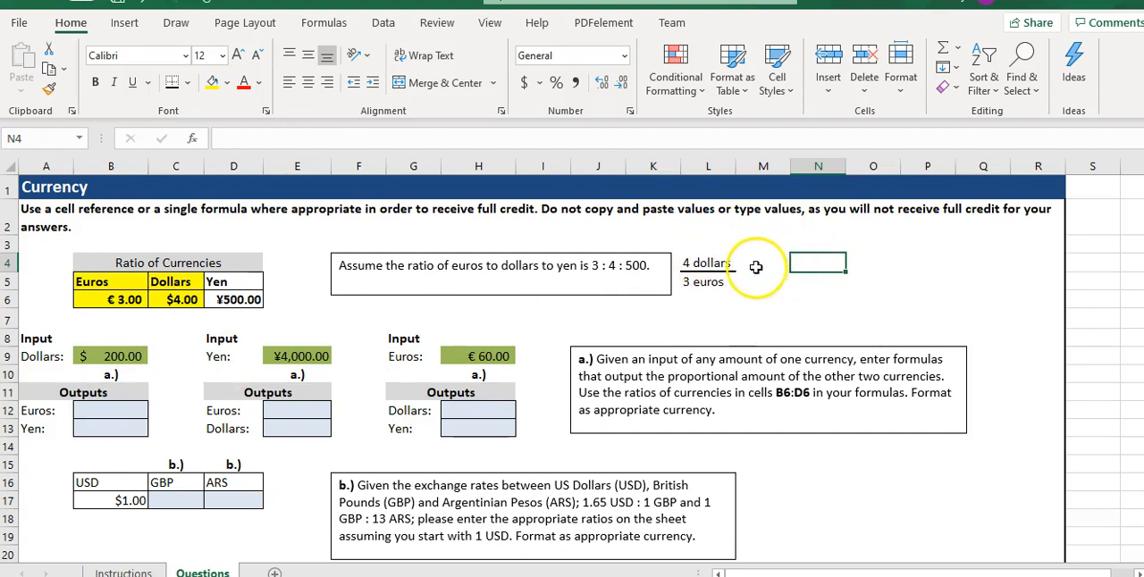
pyautogui.click(805, 284)
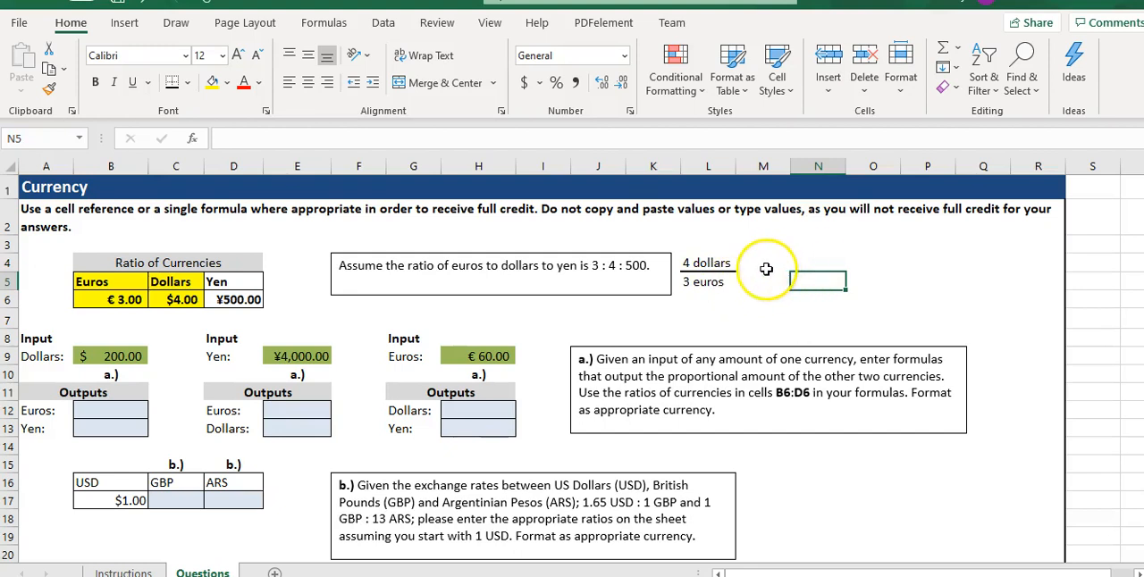
pyautogui.click(766, 265)
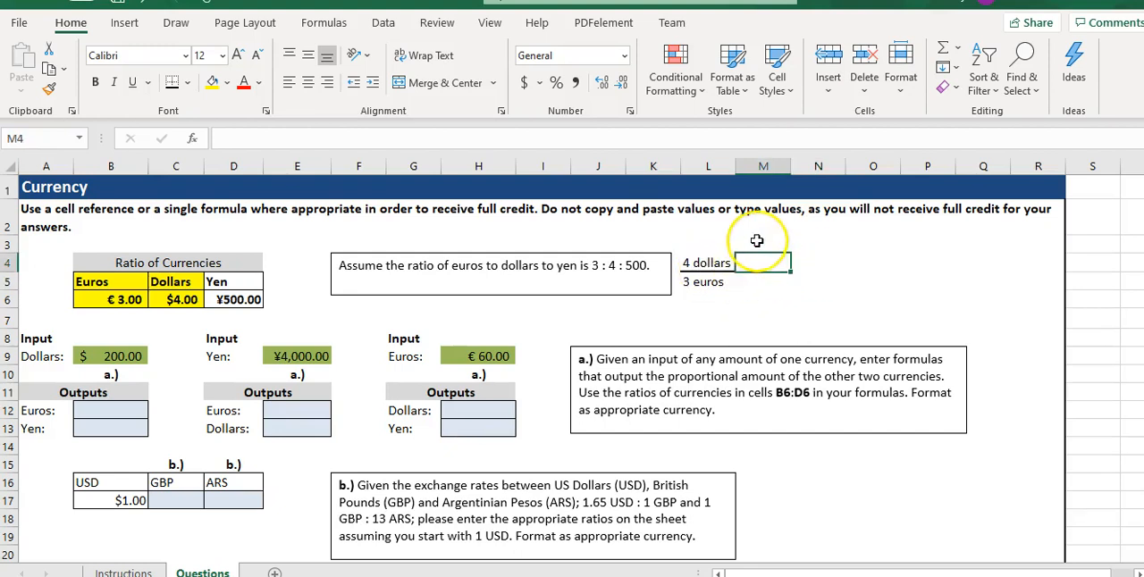
pyautogui.write('200 dollars')
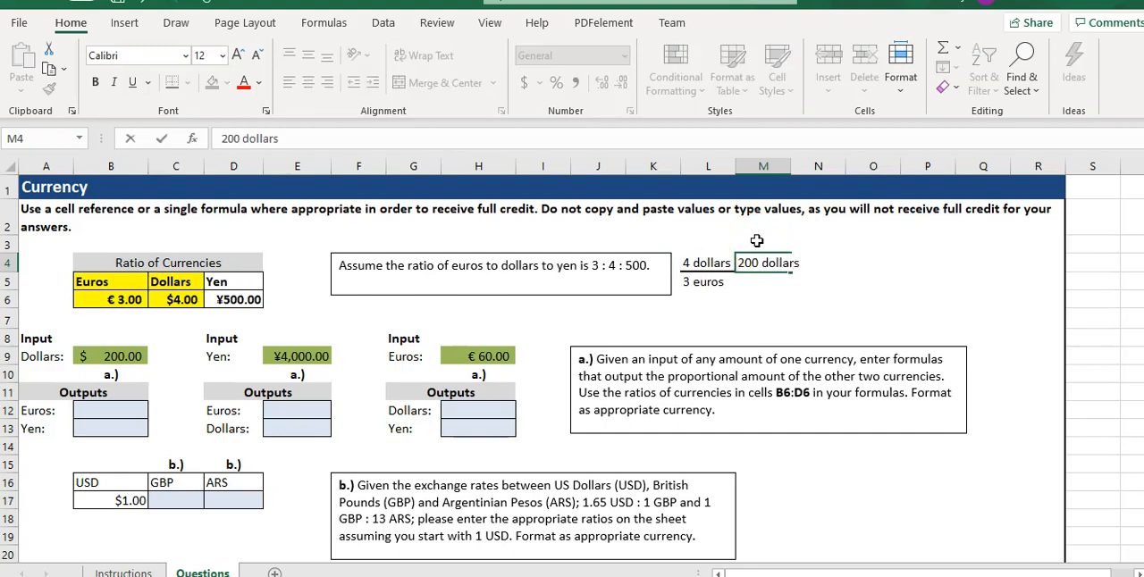
pyautogui.press('Return')
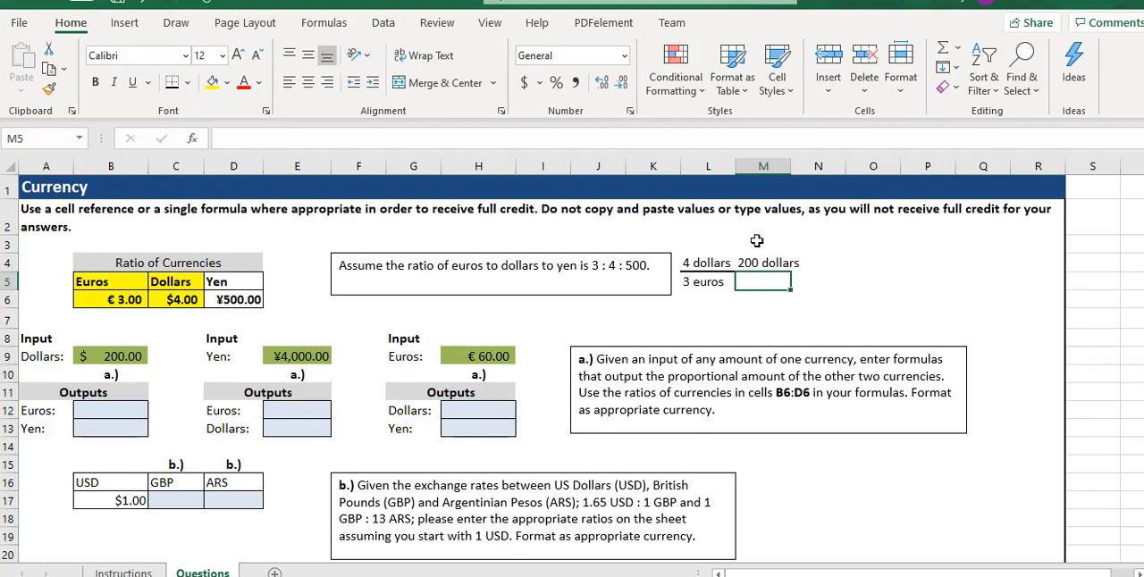
pyautogui.write('x euros')
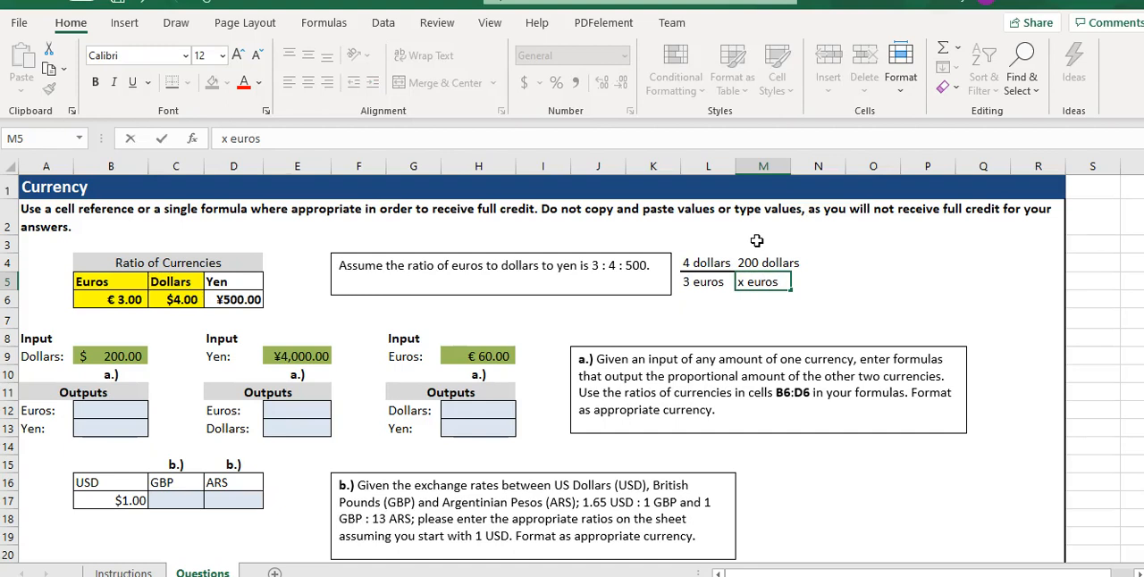
# Add a thick bottom border to M4 as the fraction line under "200 dollars".
pyautogui.click(760, 263)
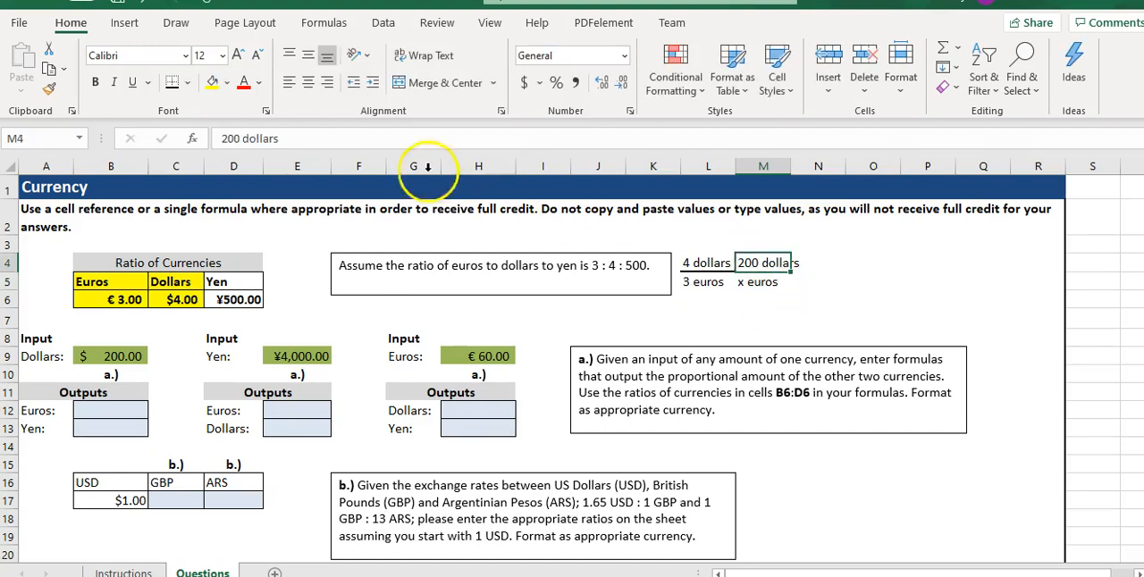
pyautogui.click(187, 83)
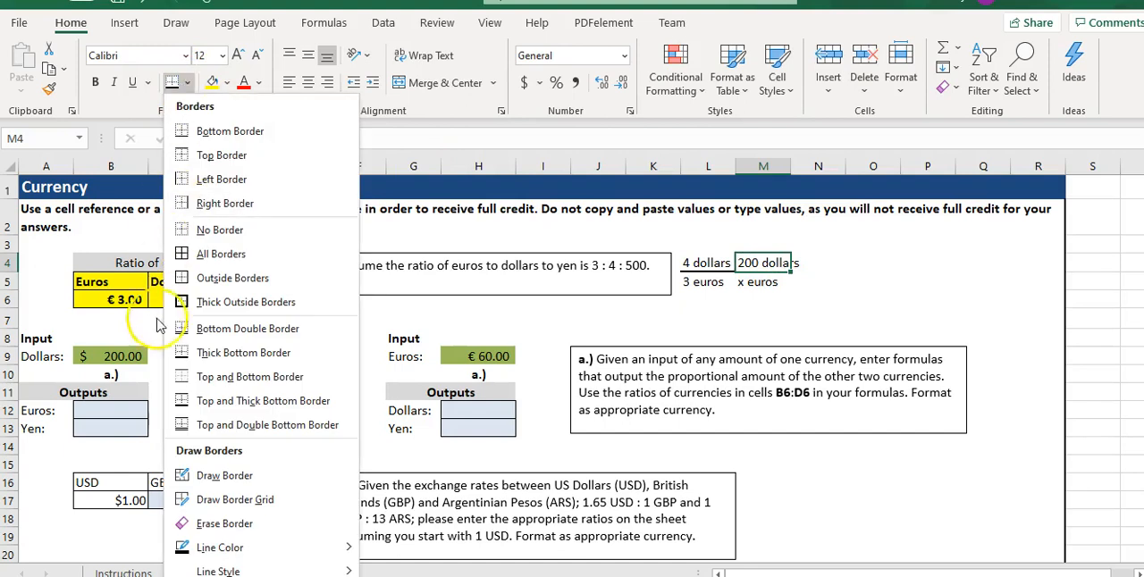
pyautogui.click(204, 353)
pyautogui.click(846, 315)
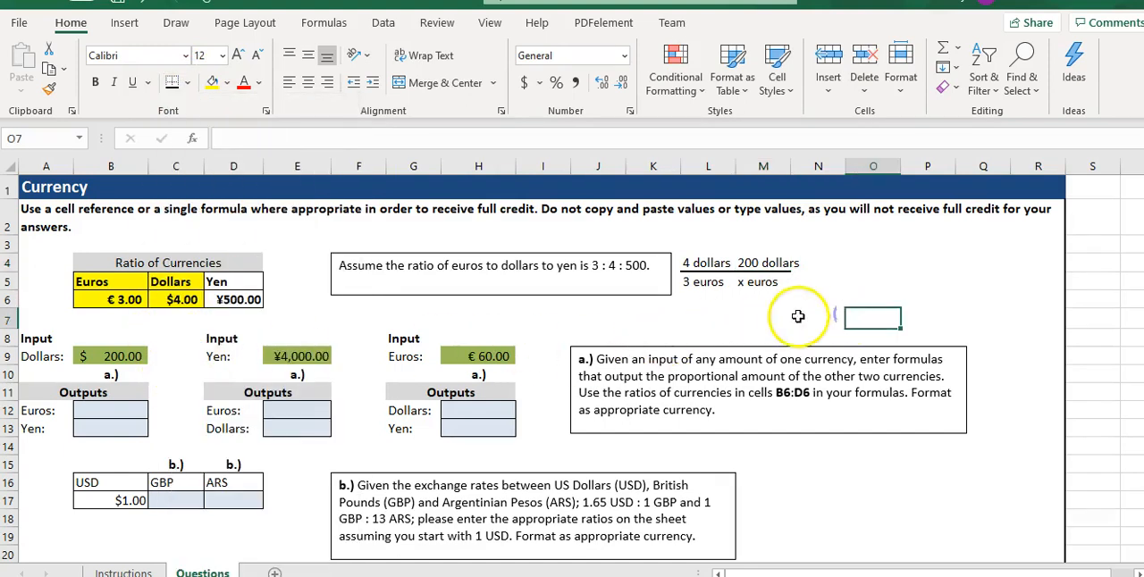
# Clear the contents of M4 and M5 to free the column next to the ratio.
pyautogui.click(765, 254)
pyautogui.click(777, 283)
pyautogui.press('Delete')
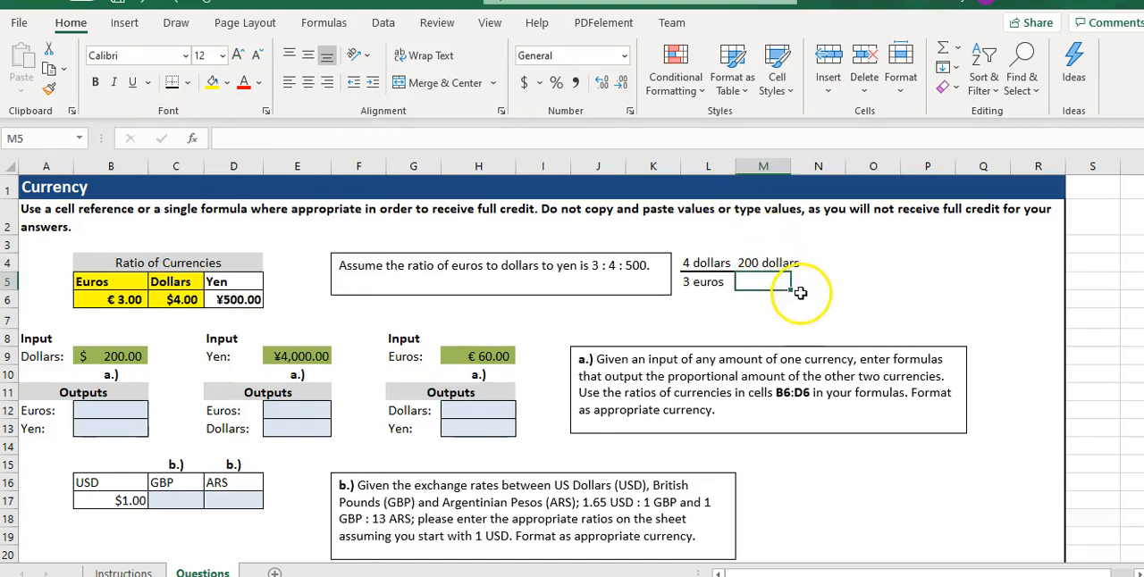
pyautogui.press('Up')
pyautogui.press('Delete')
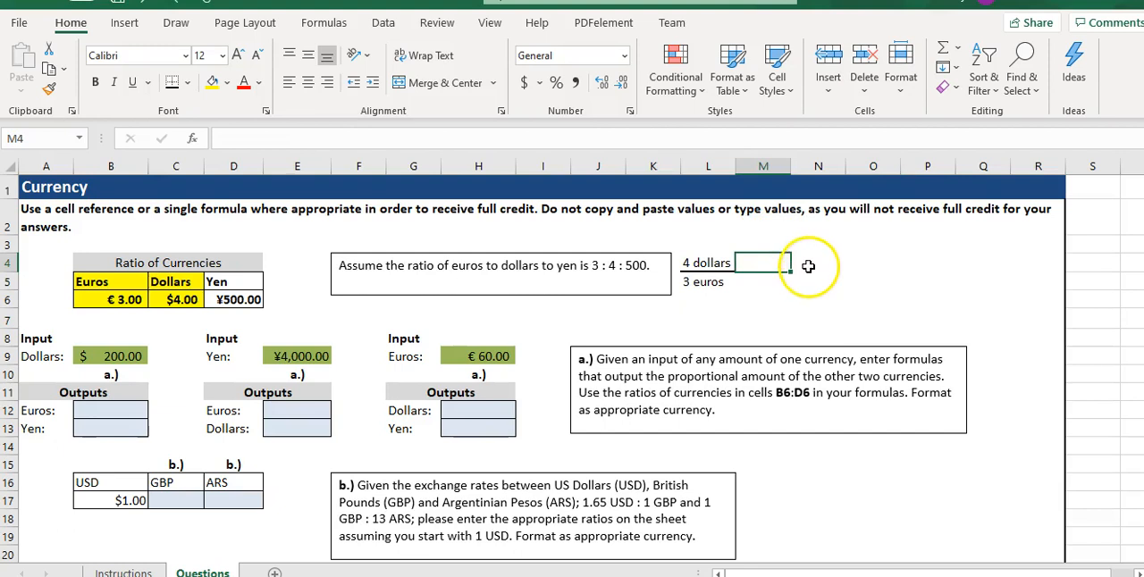
# Enter "200 dollars" in N4 and "x euros" in N5, leaving column M free between the fractions.
pyautogui.click(805, 266)
pyautogui.write('200')
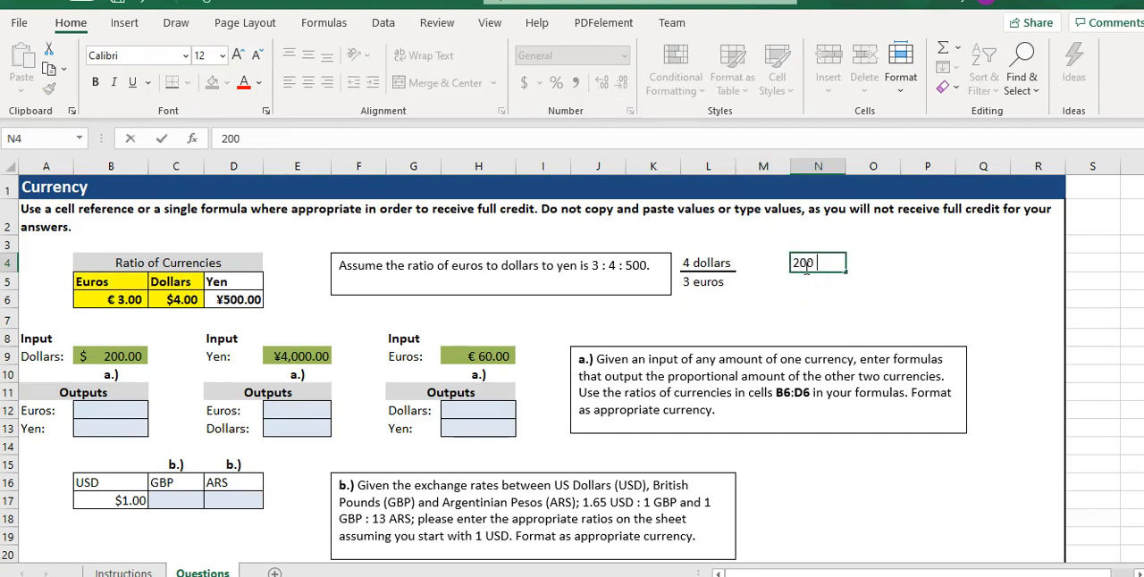
pyautogui.write(' dollars')
pyautogui.press('Return')
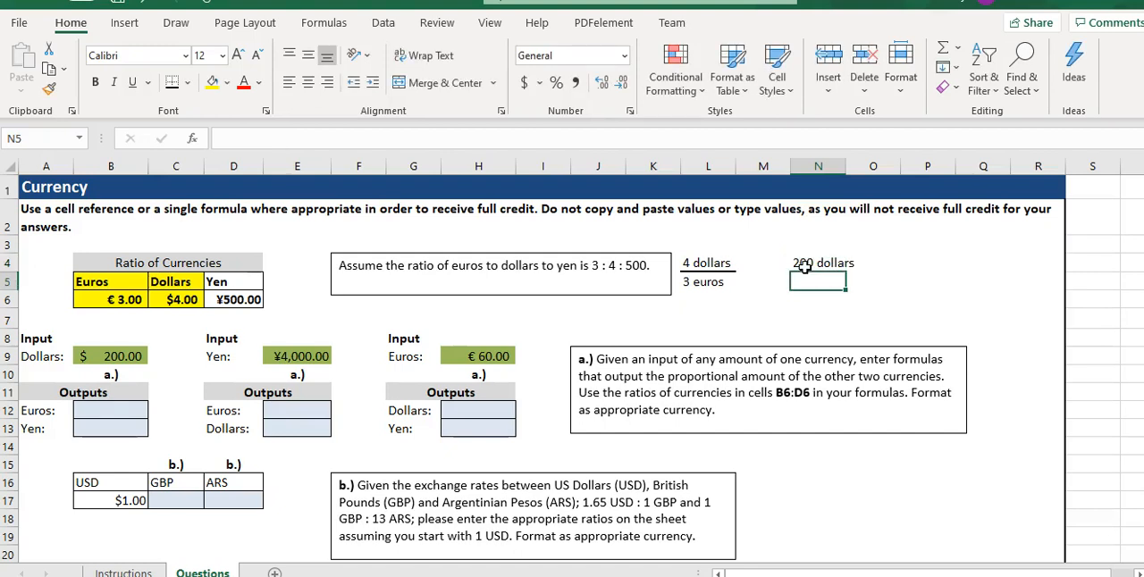
pyautogui.write('x euros')
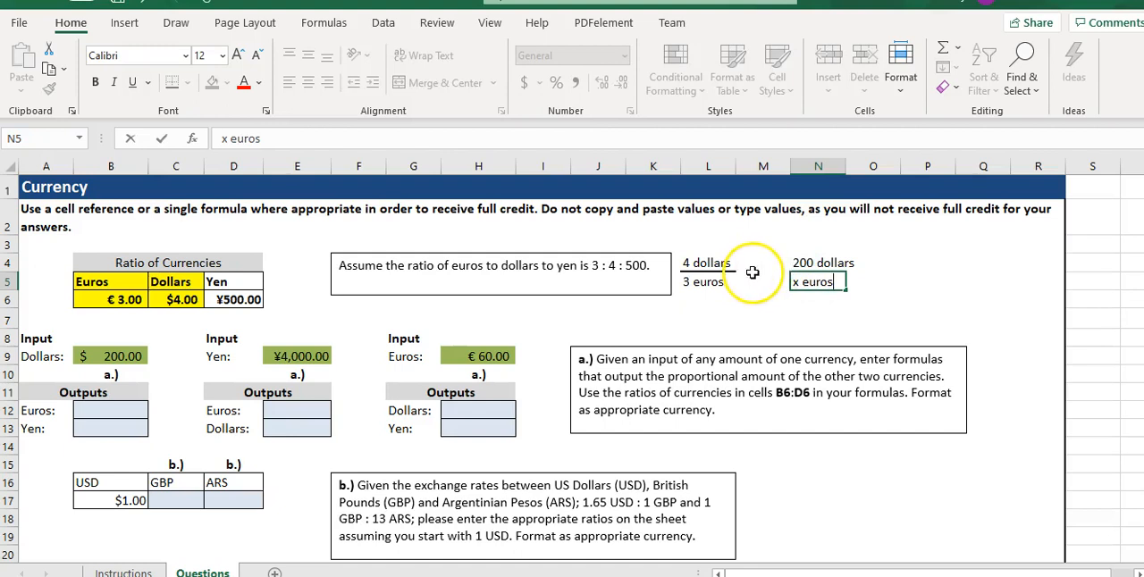
pyautogui.click(755, 268)
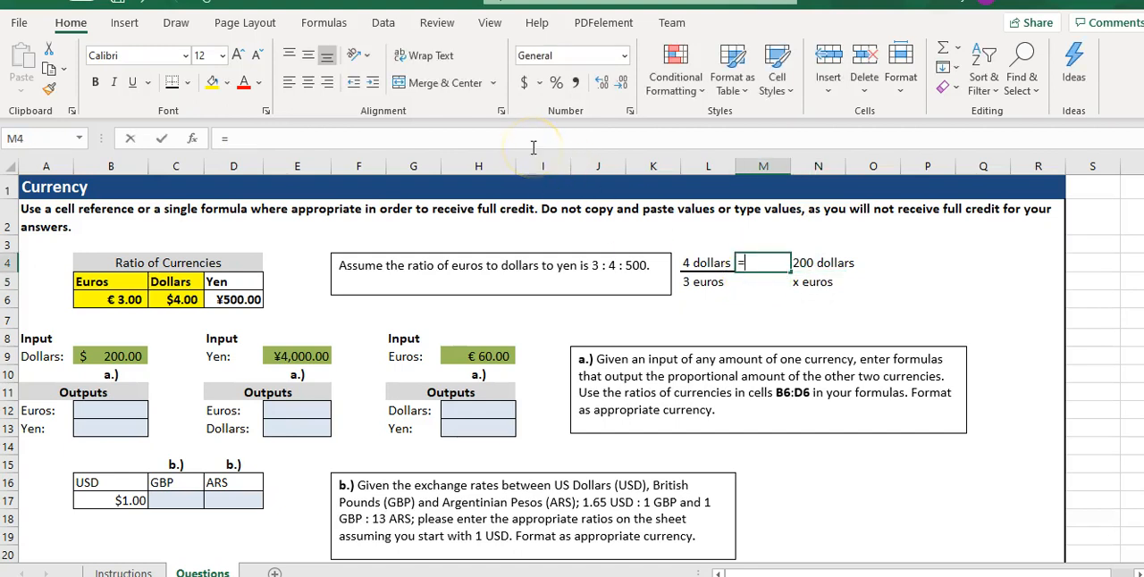
pyautogui.write('=')
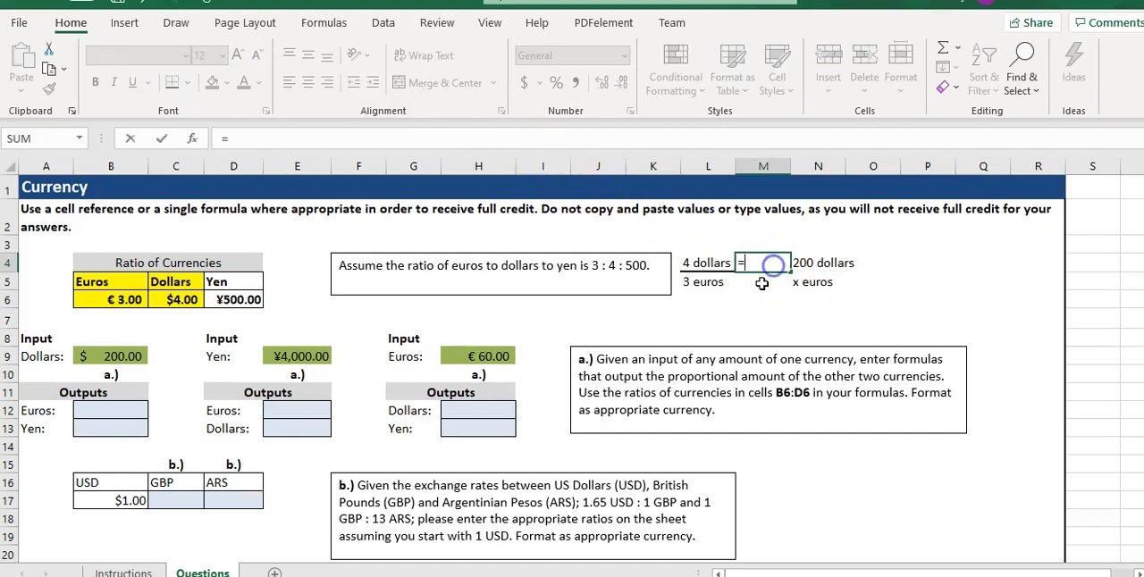
pyautogui.click(756, 297)
pyautogui.press('Escape')
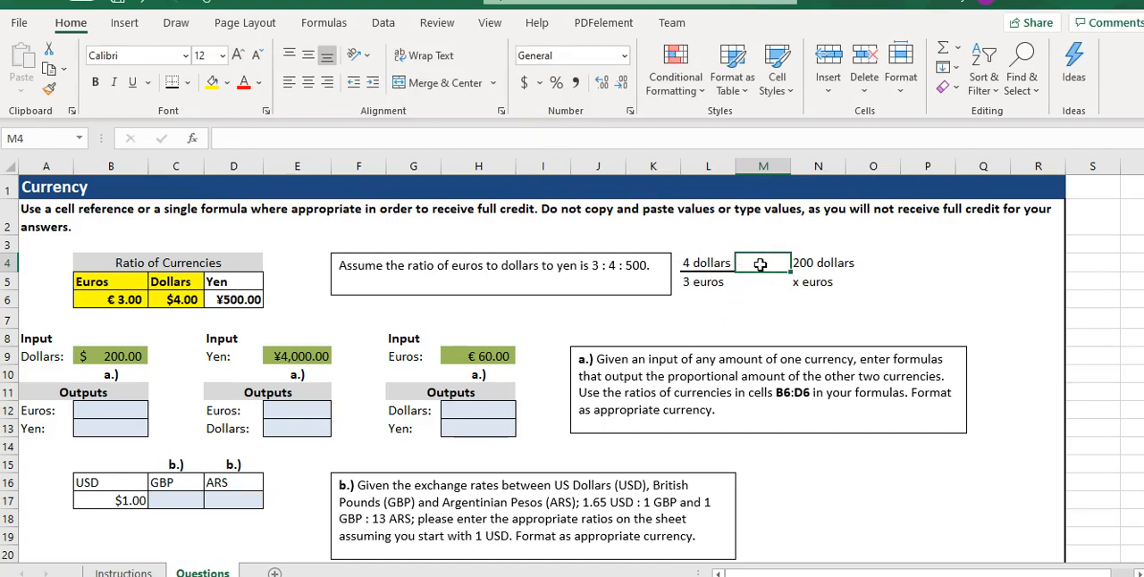
# Enter an equals sign as text in M4, merge and center M4:M5, and align it to the vertical middle between the fractions.
pyautogui.write("'=")
pyautogui.press('Return')
pyautogui.moveTo(758, 266); pyautogui.dragTo(761, 282)
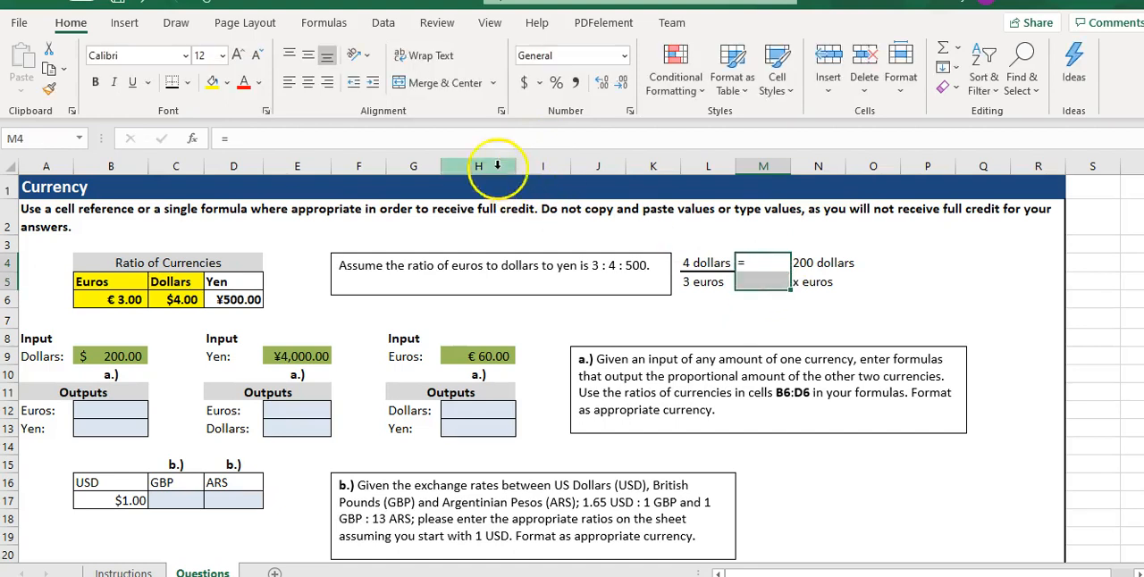
pyautogui.click(449, 83)
pyautogui.click(307, 55)
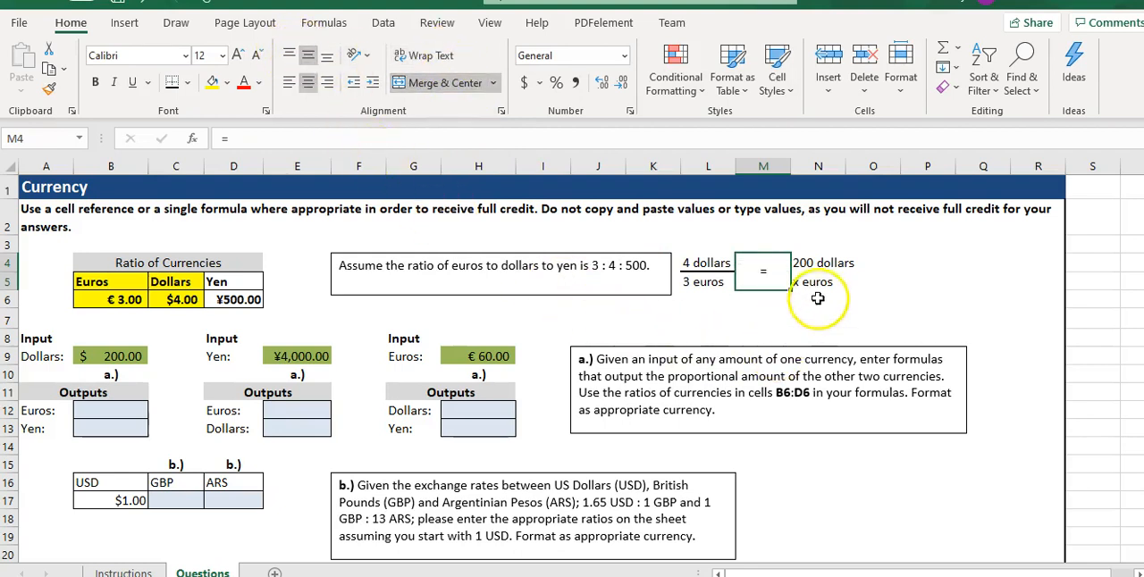
# Add a thick bottom border to N4 under "200 dollars" and narrow column M to bring the two fractions closer together.
pyautogui.click(818, 262)
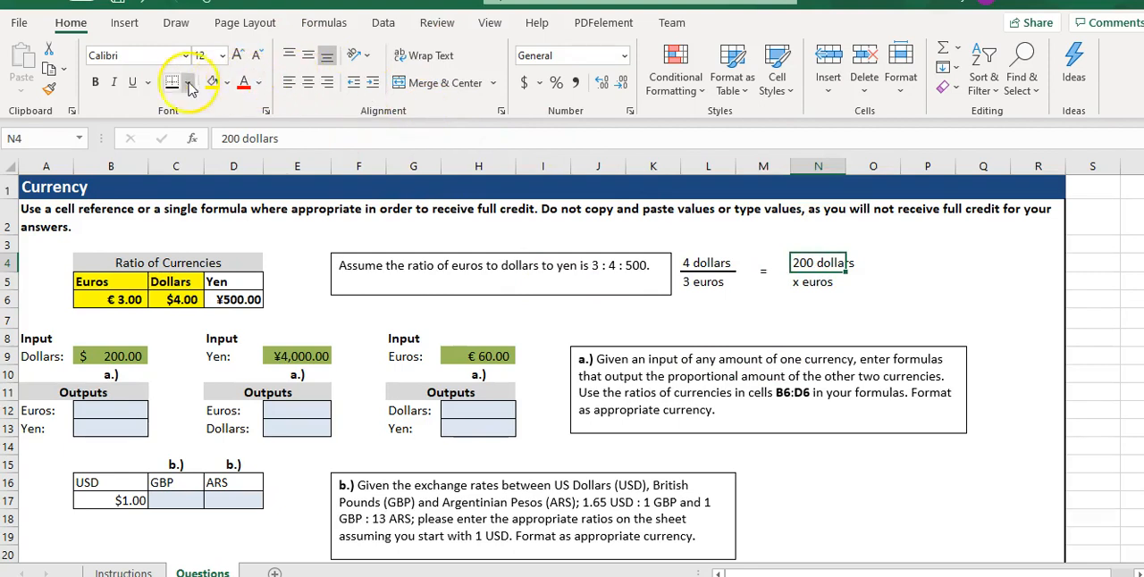
pyautogui.click(723, 357)
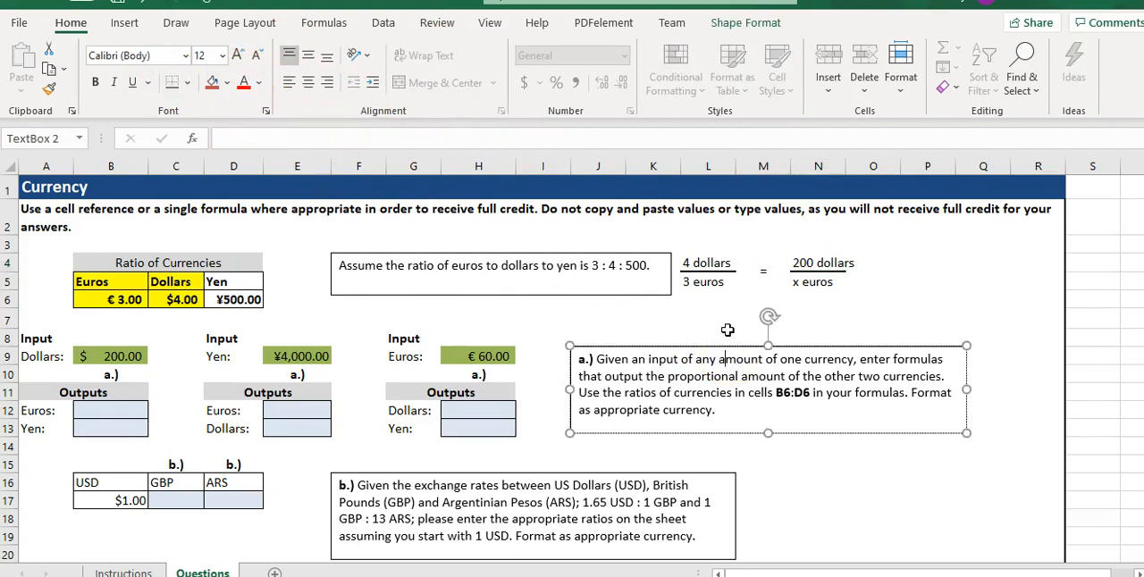
pyautogui.click(715, 302)
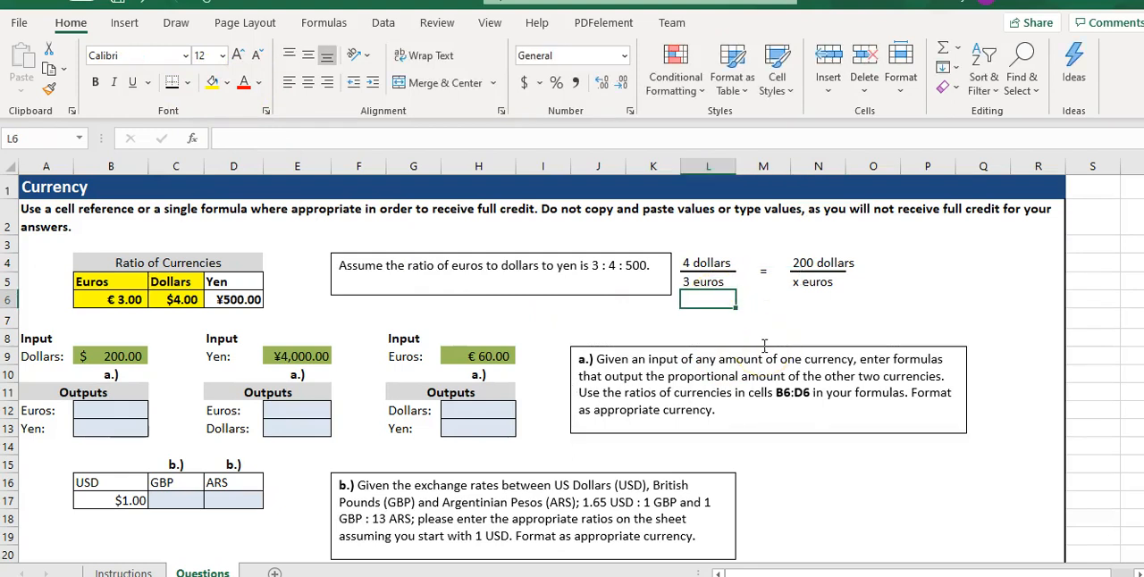
pyautogui.moveTo(791, 165); pyautogui.dragTo(769, 166)
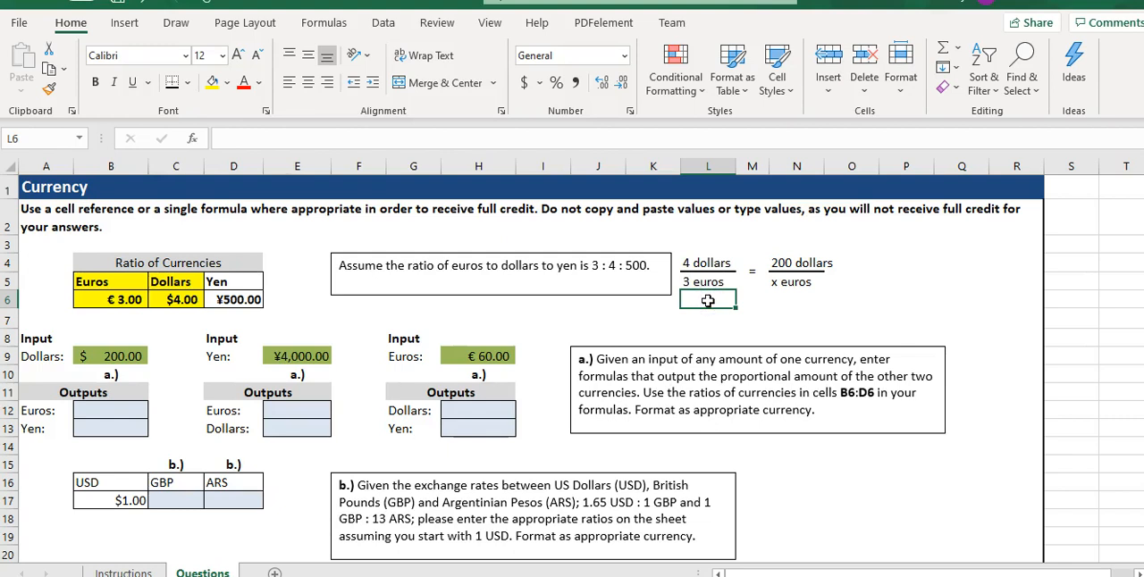
# Write the cross-multiplied equation "4x = 200*3" in L6 and the solved form "x = 200*3/4" in L7.
pyautogui.write('4x = 200*3')
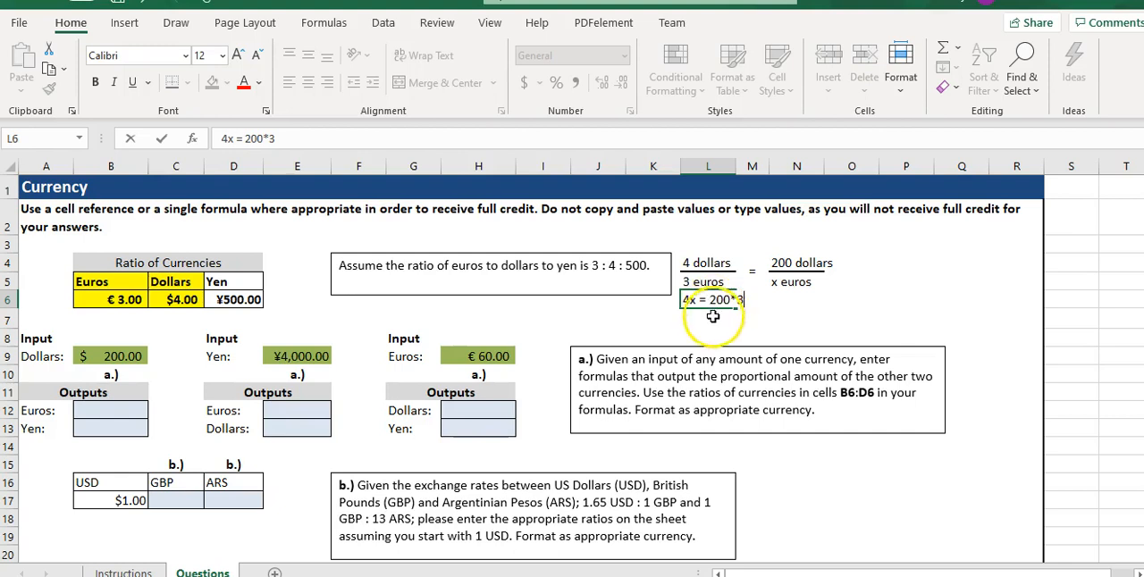
pyautogui.click(710, 318)
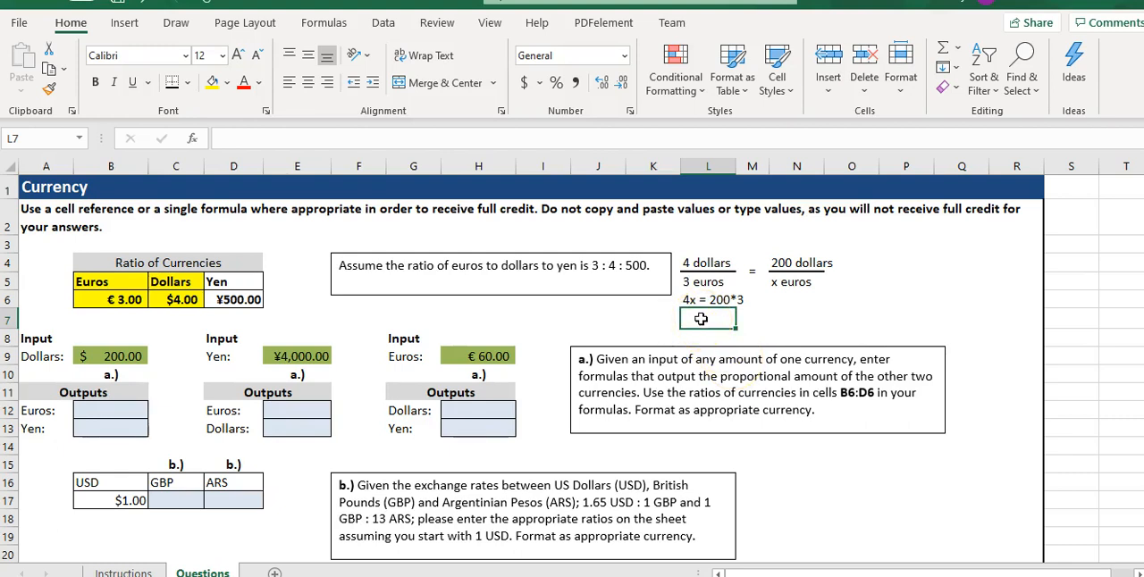
pyautogui.write('x = 200*3/4')
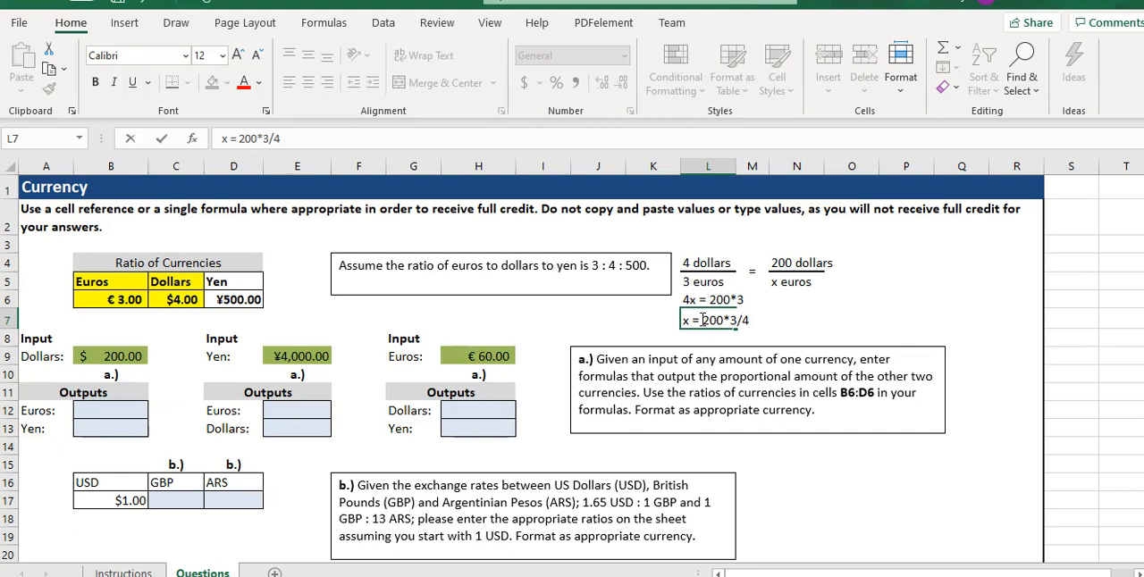
pyautogui.press('Return')
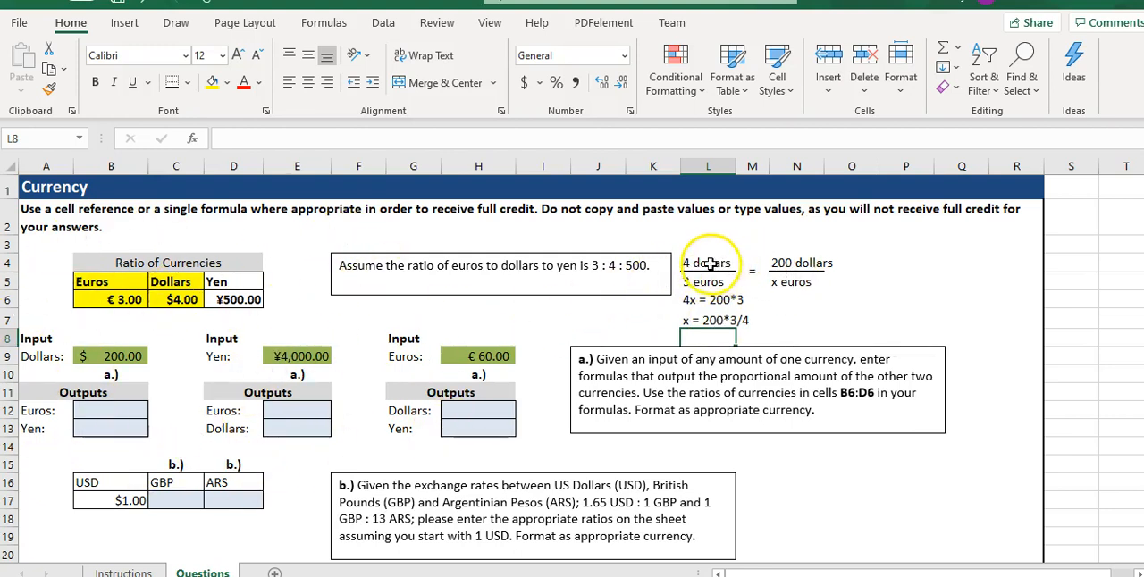
# Fill the "4 dollars" over "3 euros" ratio in L4:L5 with yellow.
pyautogui.moveTo(706, 263); pyautogui.dragTo(713, 282)
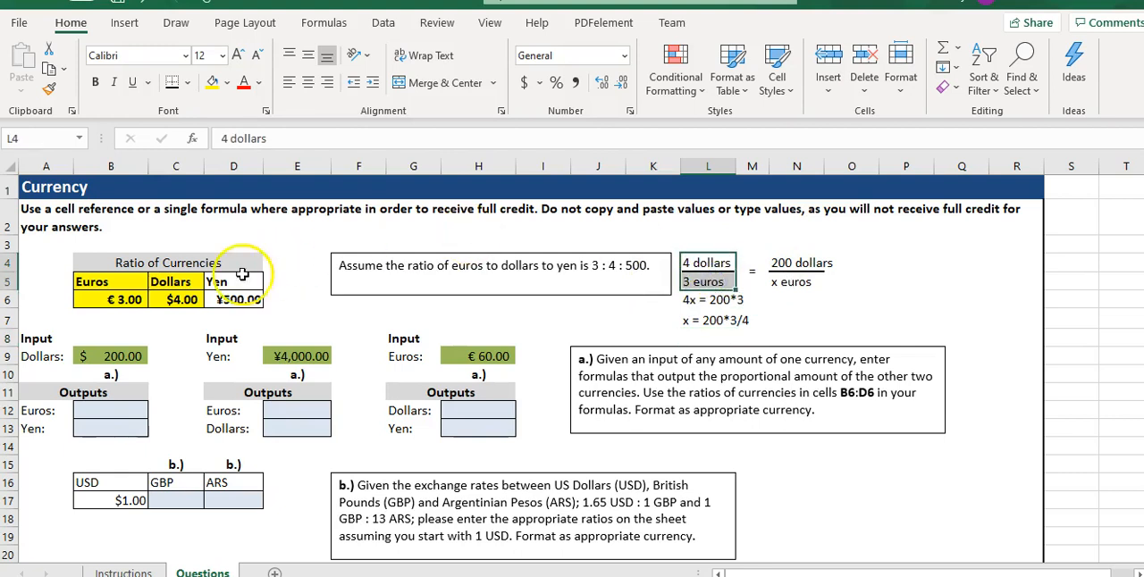
pyautogui.click(212, 81)
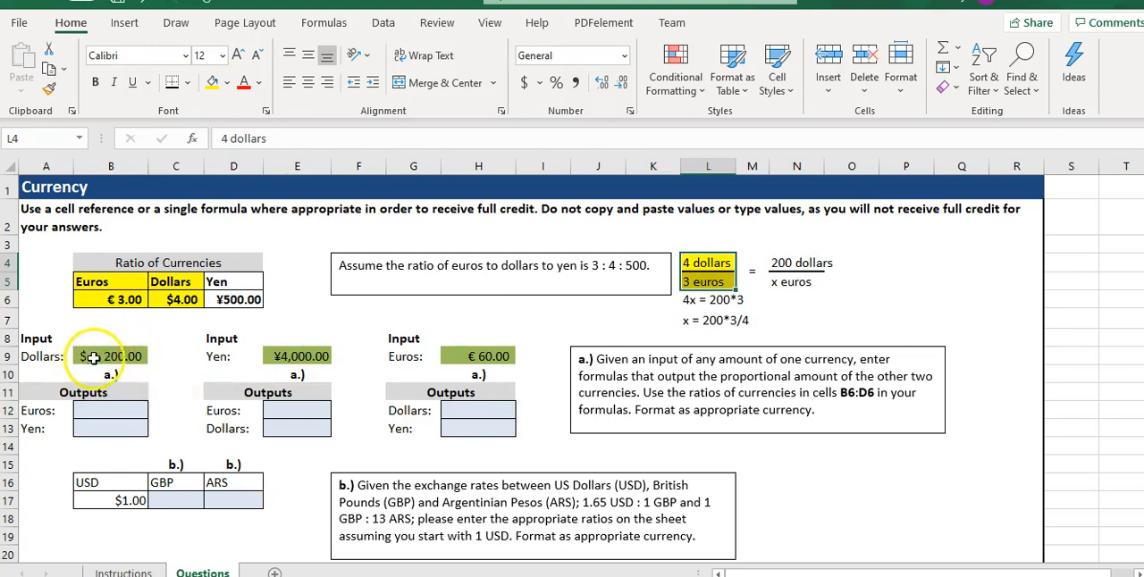
pyautogui.click(724, 341)
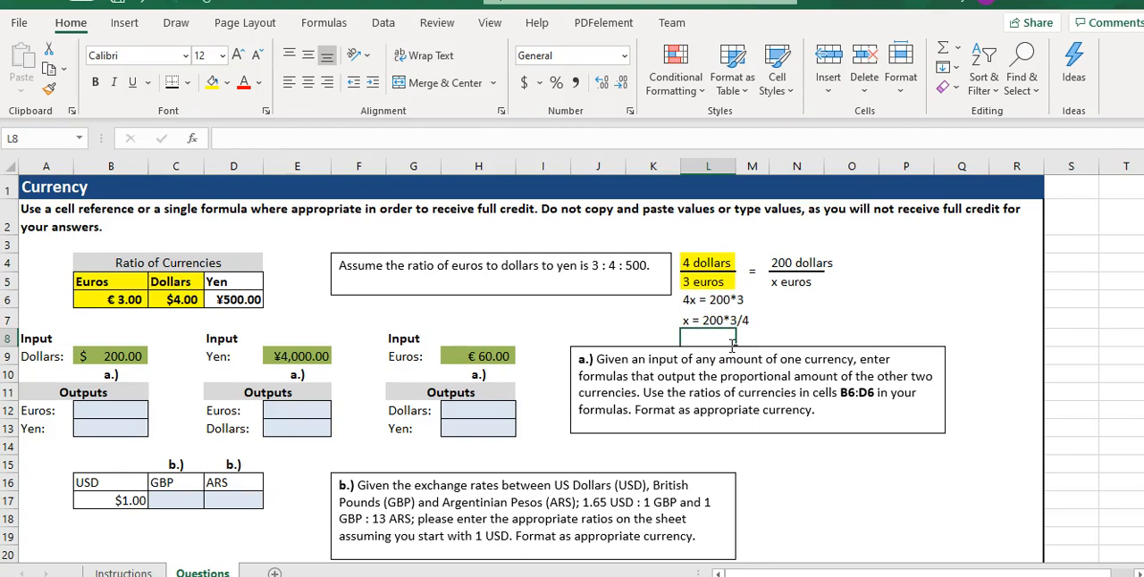
# Write the cell-reference version "x = b9*b6/c6" in L8 and enter the formula =B9*B6/C6 in the Euros output cell B12.
pyautogui.click(125, 356)
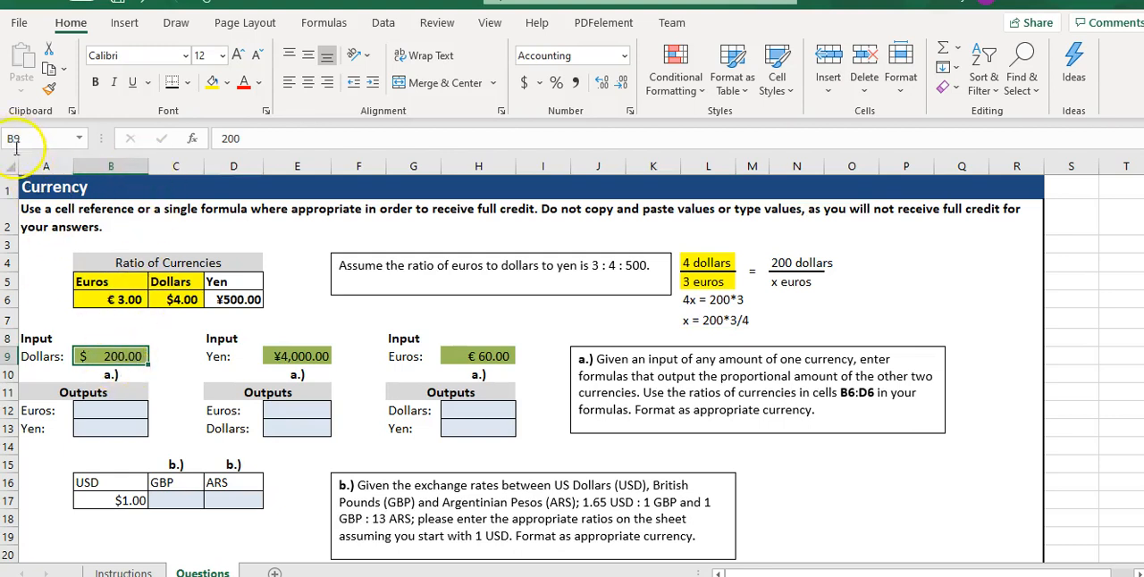
pyautogui.click(721, 333)
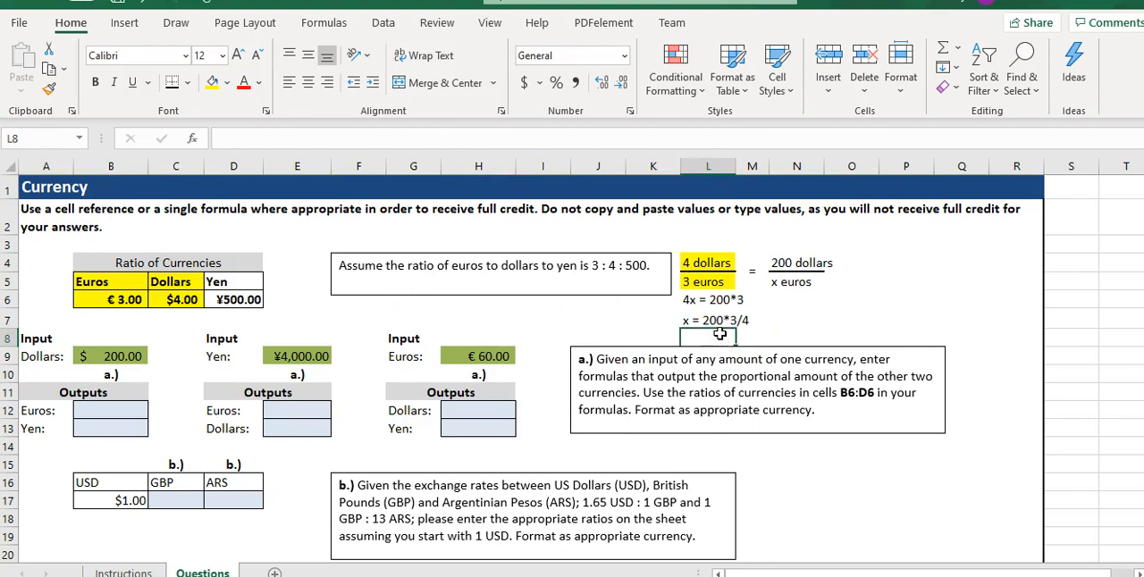
pyautogui.write('x')
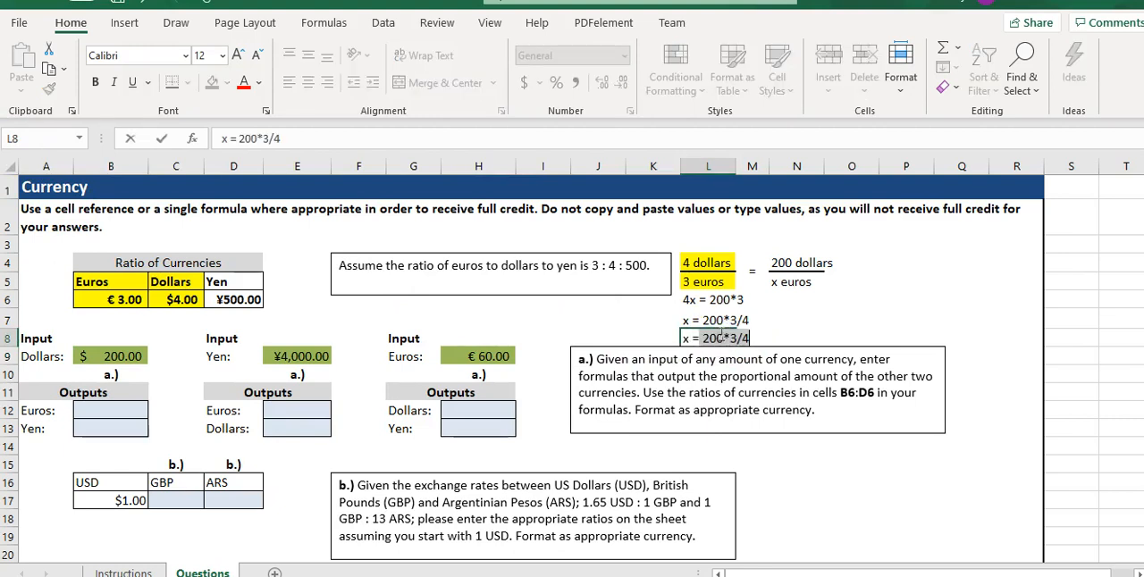
pyautogui.write(' = b9')
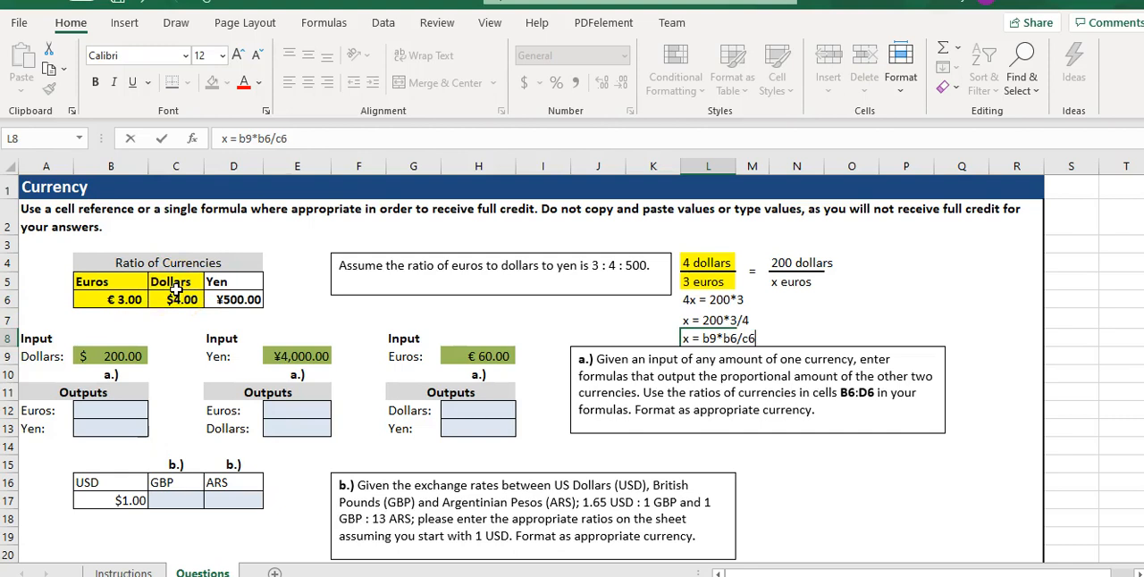
pyautogui.press('Return')
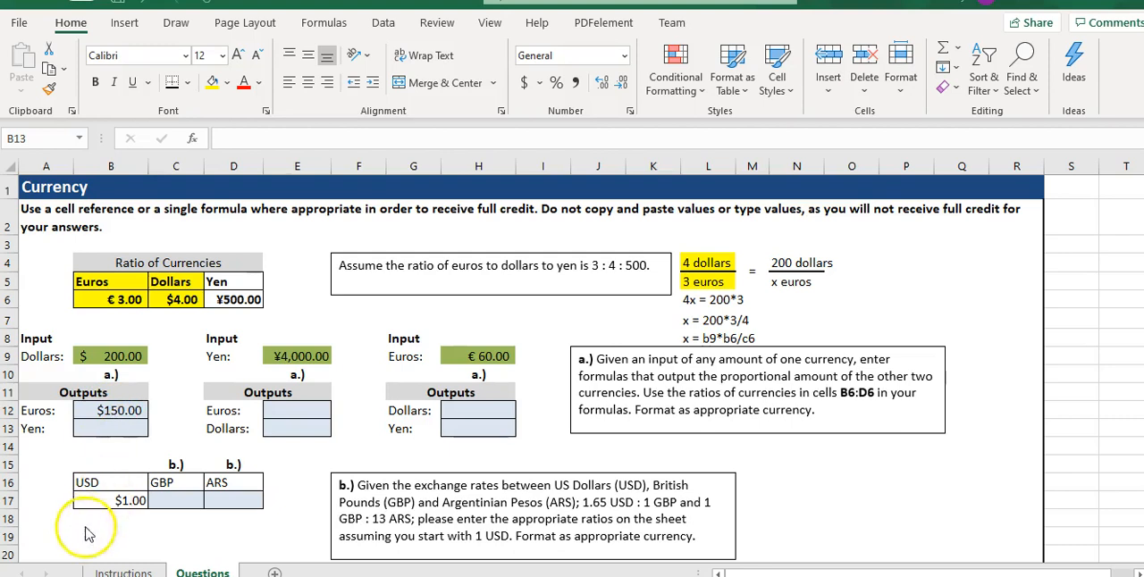
# Check the Instructions sheet for the currency format required in B12, and return to the Questions sheet.
pyautogui.click(105, 572)
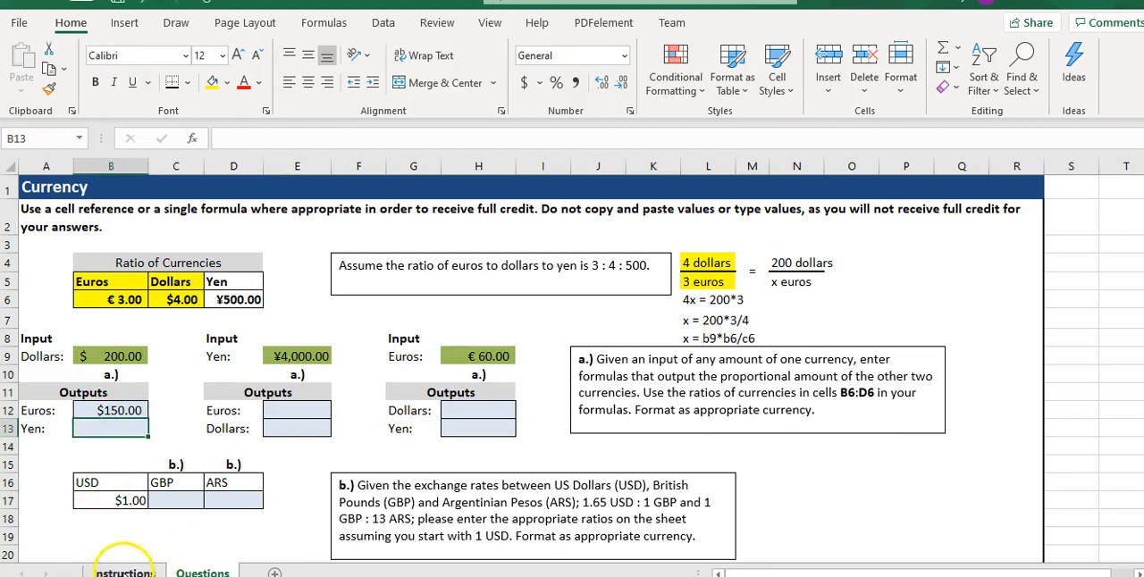
pyautogui.click(124, 570)
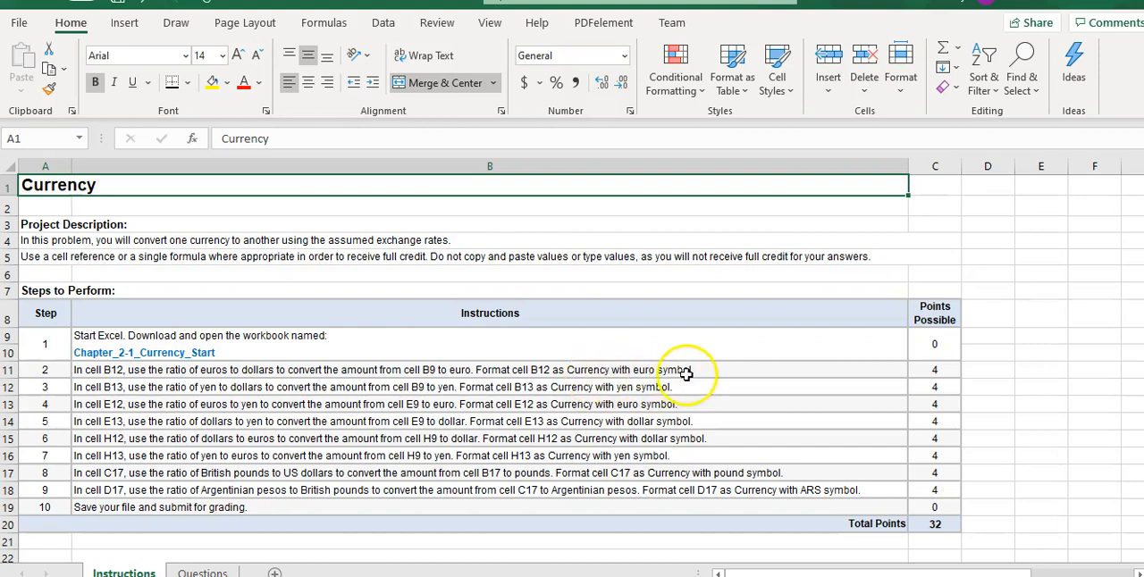
pyautogui.click(197, 569)
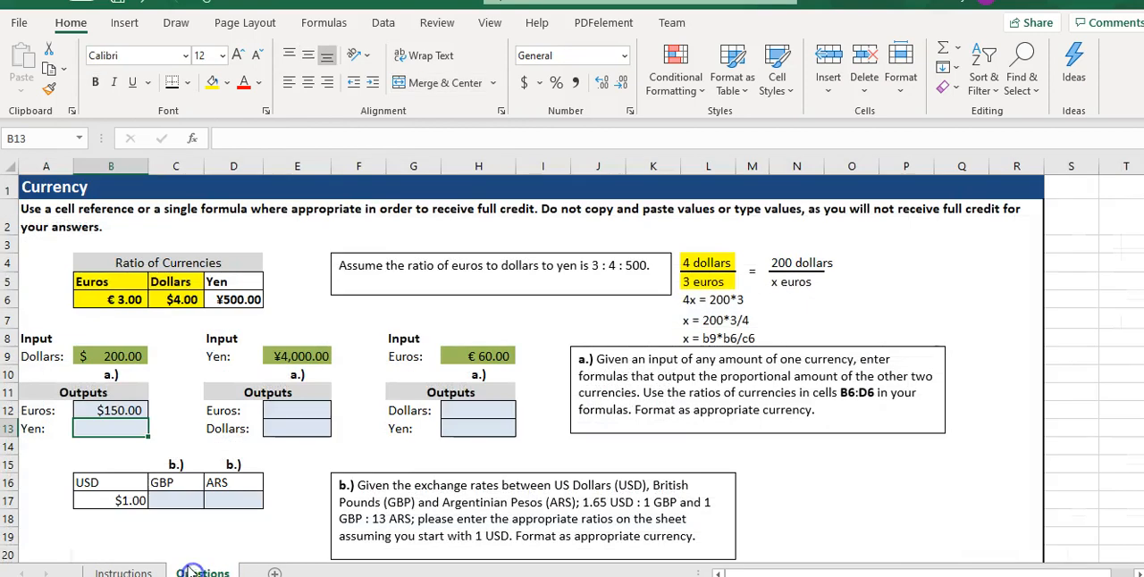
pyautogui.click(123, 410)
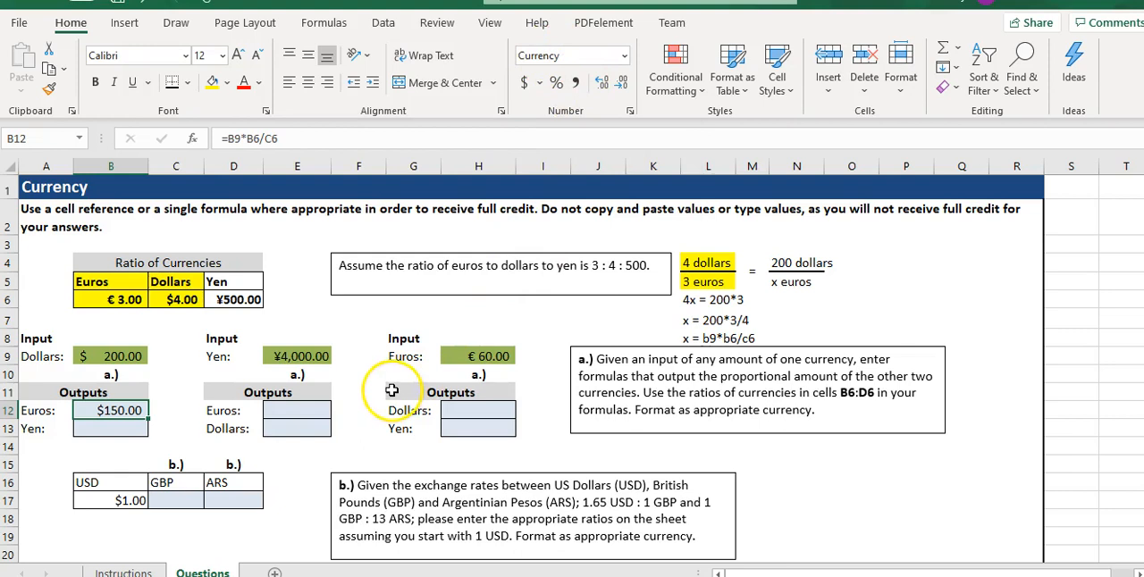
pyautogui.click(393, 319)
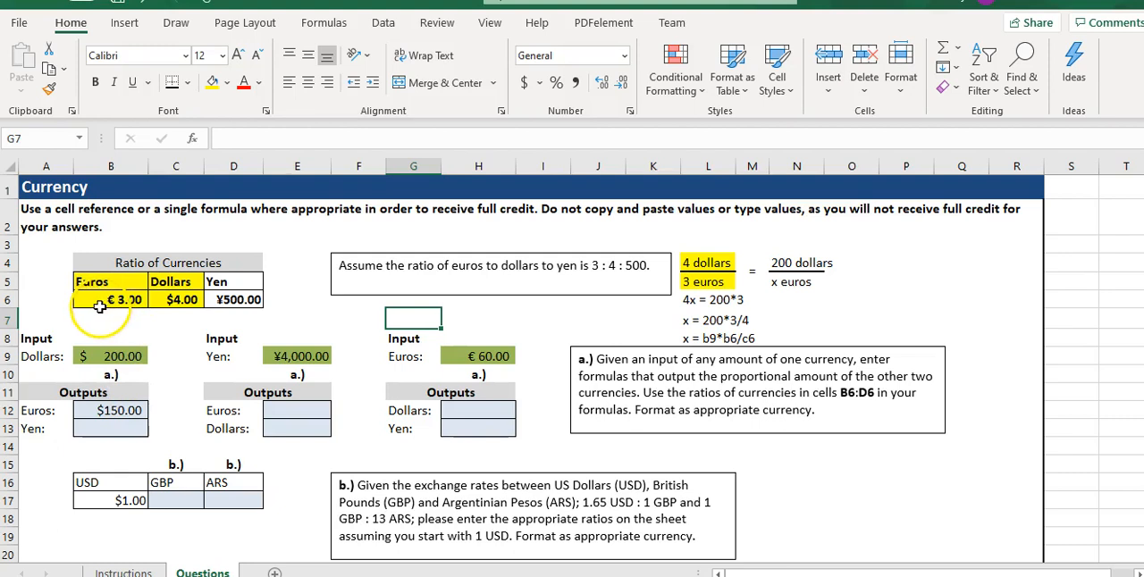
# Remove the yellow fill from the Euros and Dollars ratio cells B5:C6.
pyautogui.moveTo(102, 281); pyautogui.dragTo(158, 302)
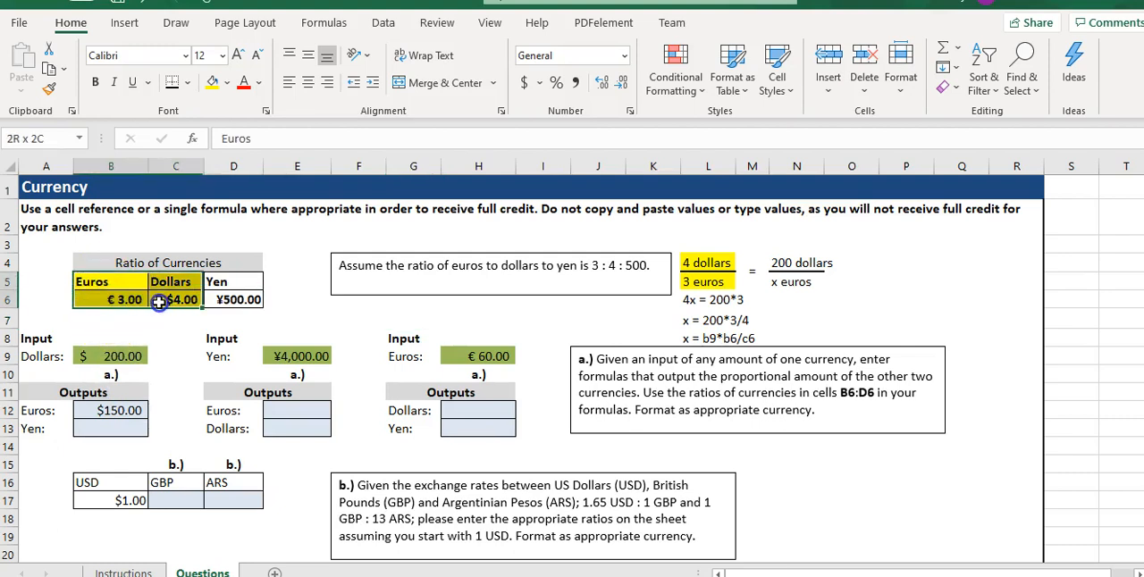
pyautogui.click(224, 83)
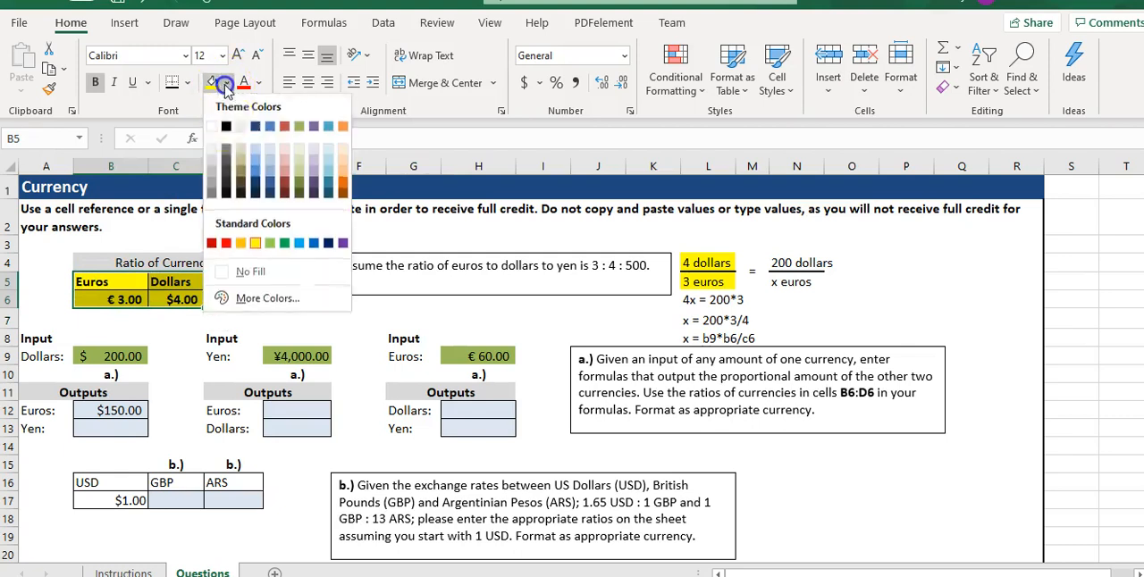
pyautogui.click(250, 271)
pyautogui.click(332, 314)
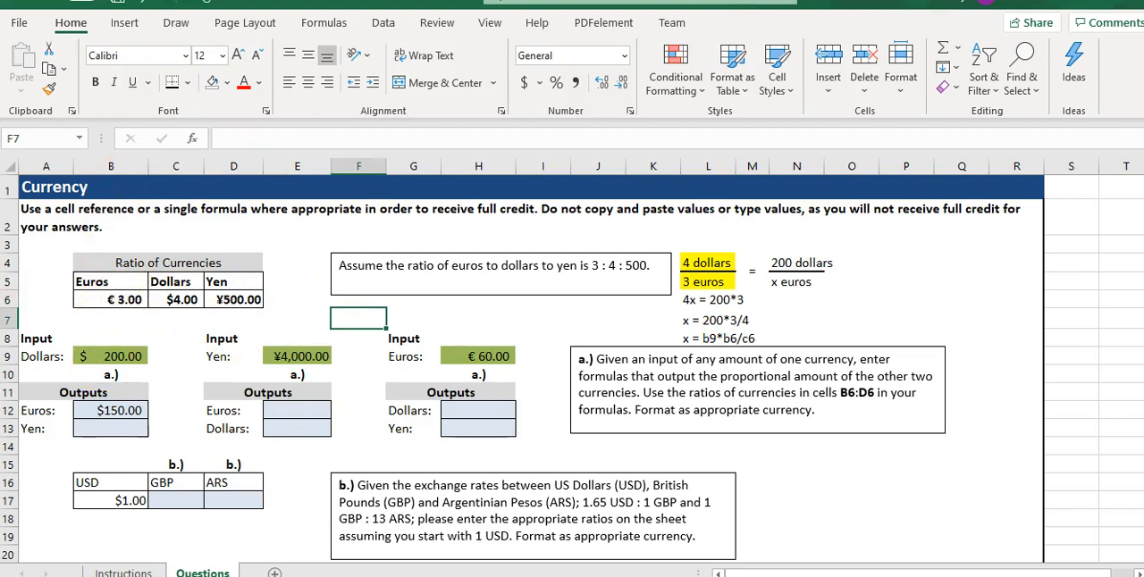
# Copy the euro currency formatting from B6 to the Euros output in B12 with Format Painter.
pyautogui.click(116, 301)
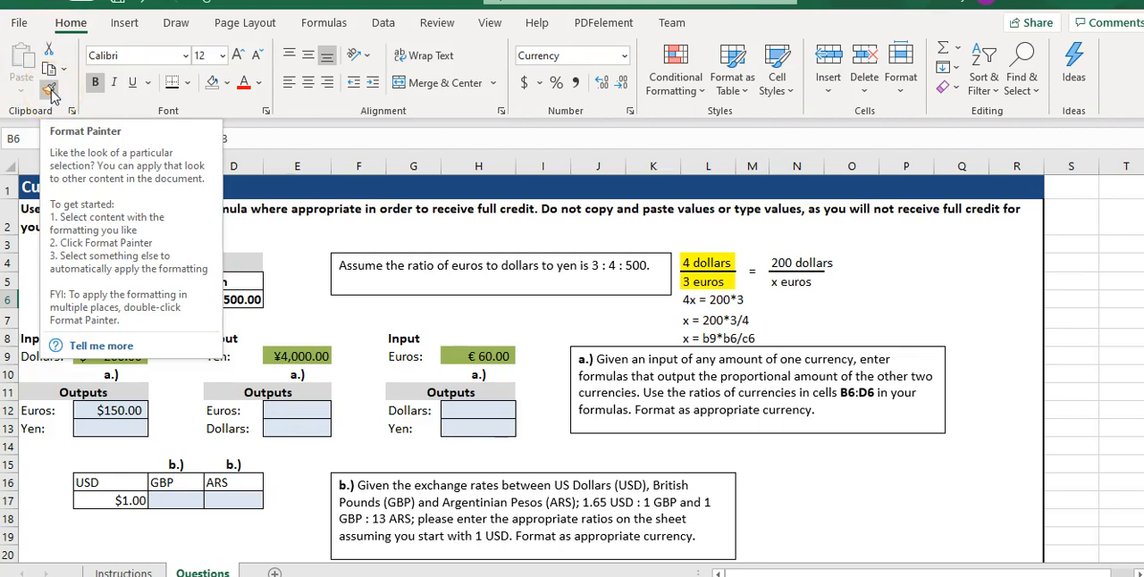
pyautogui.click(295, 320)
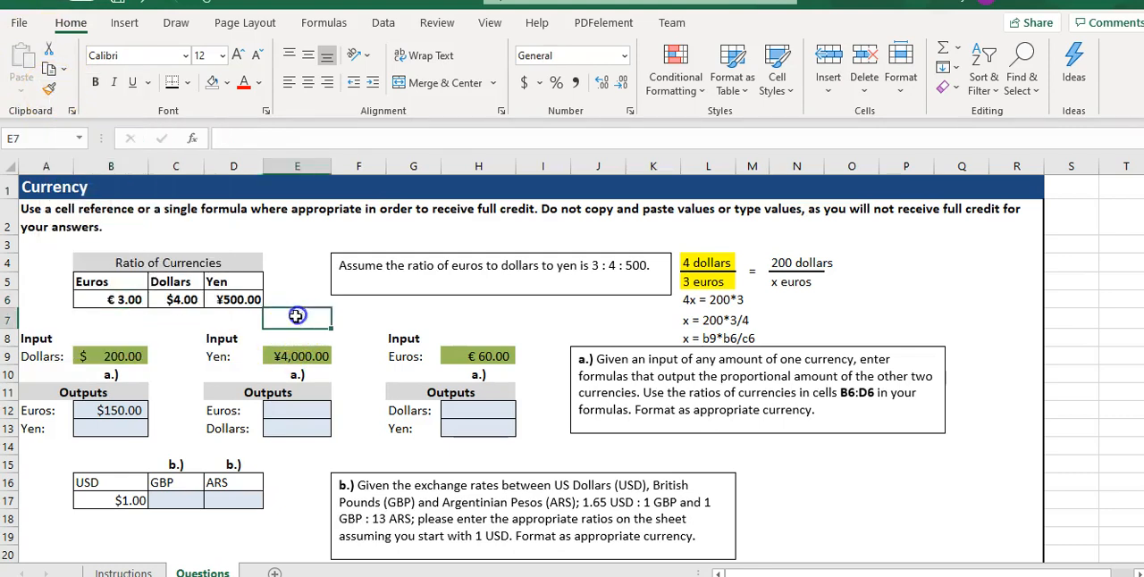
pyautogui.click(134, 301)
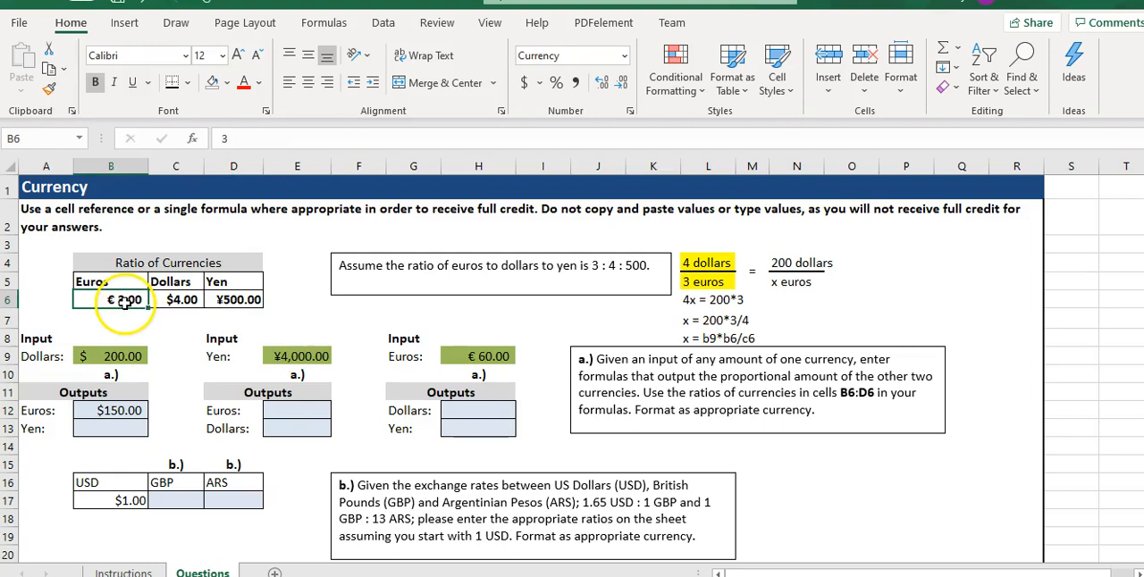
pyautogui.click(52, 91)
pyautogui.click(52, 90)
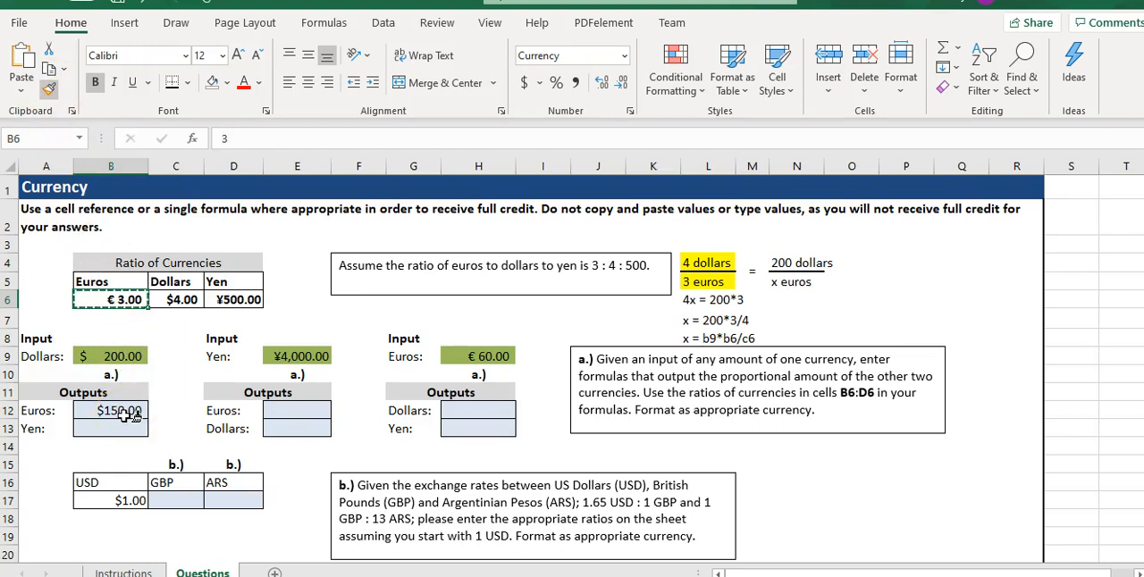
pyautogui.click(123, 414)
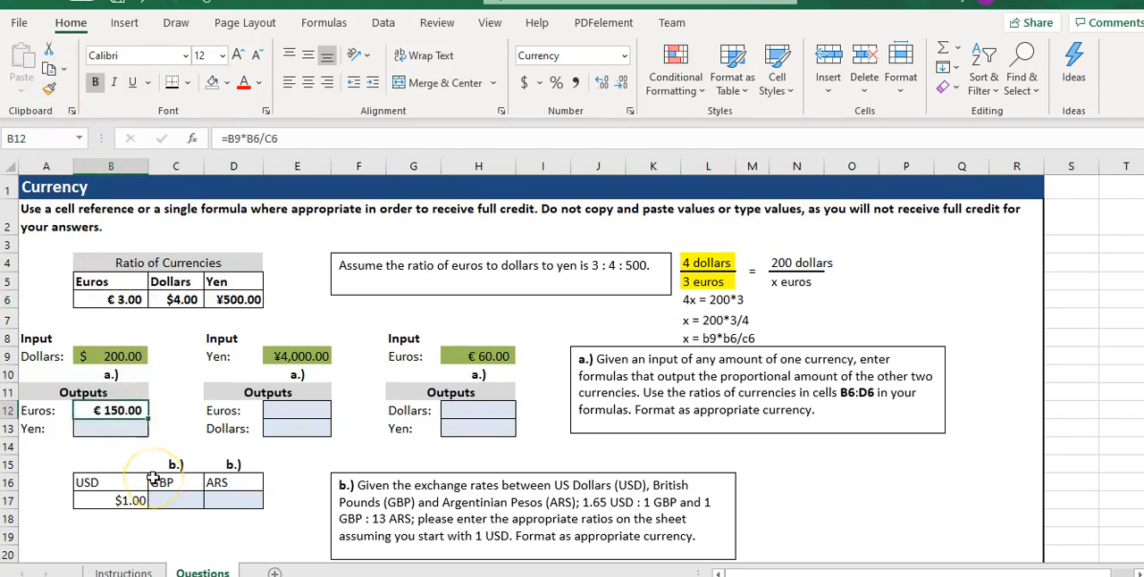
pyautogui.click(121, 410)
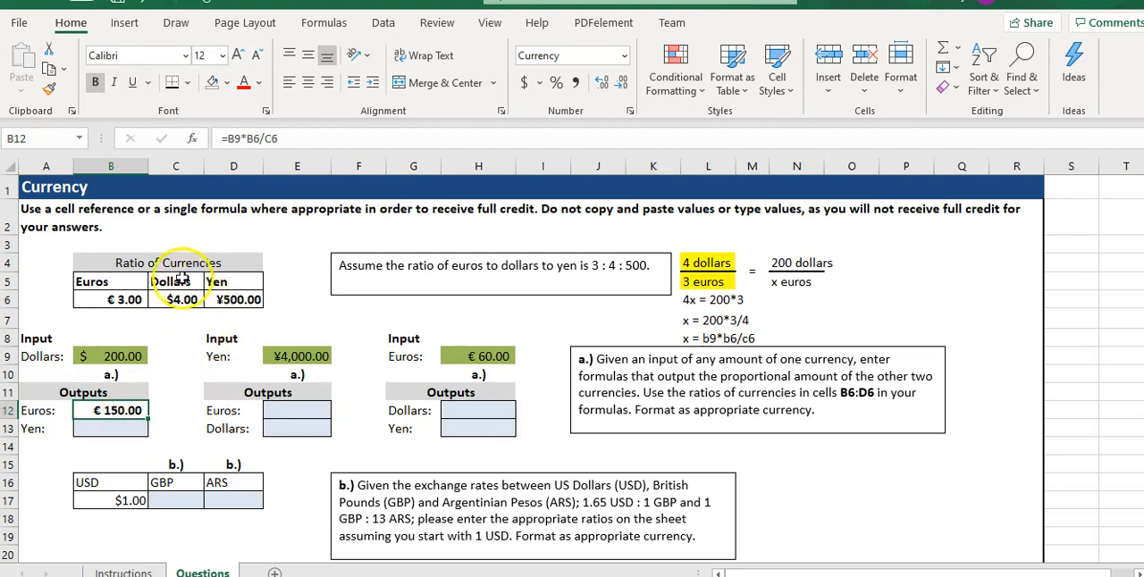
# Fill the Dollars and Yen ratio cells C5:D6 with yellow.
pyautogui.moveTo(179, 278); pyautogui.dragTo(225, 300)
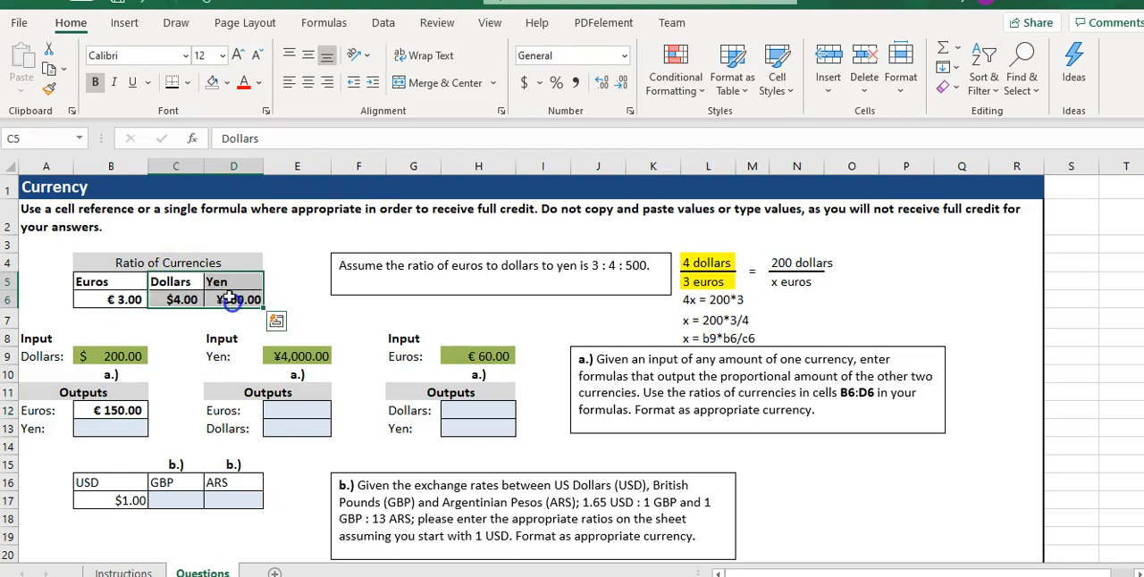
pyautogui.click(227, 83)
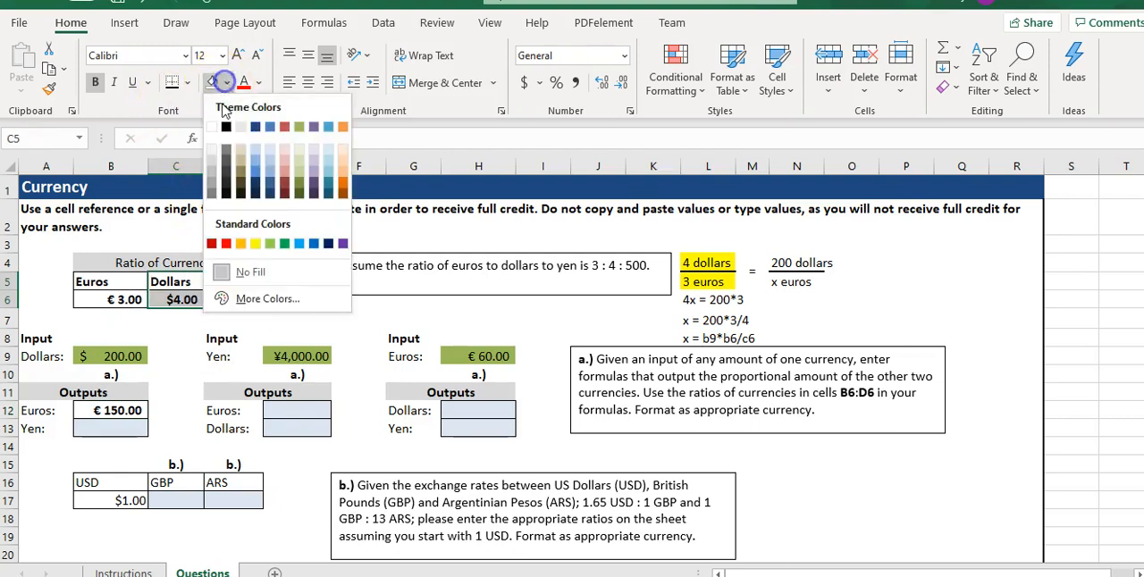
pyautogui.click(255, 243)
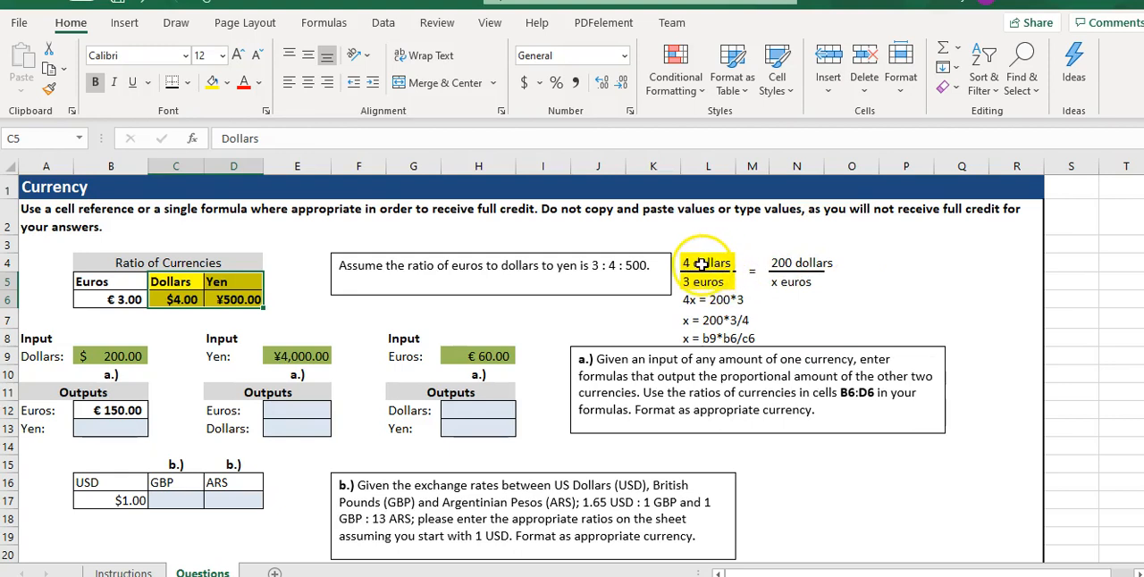
# Change the worked proportion to dollars and yen, with 500 yen in L5 and x yen in N5.
pyautogui.click(715, 284)
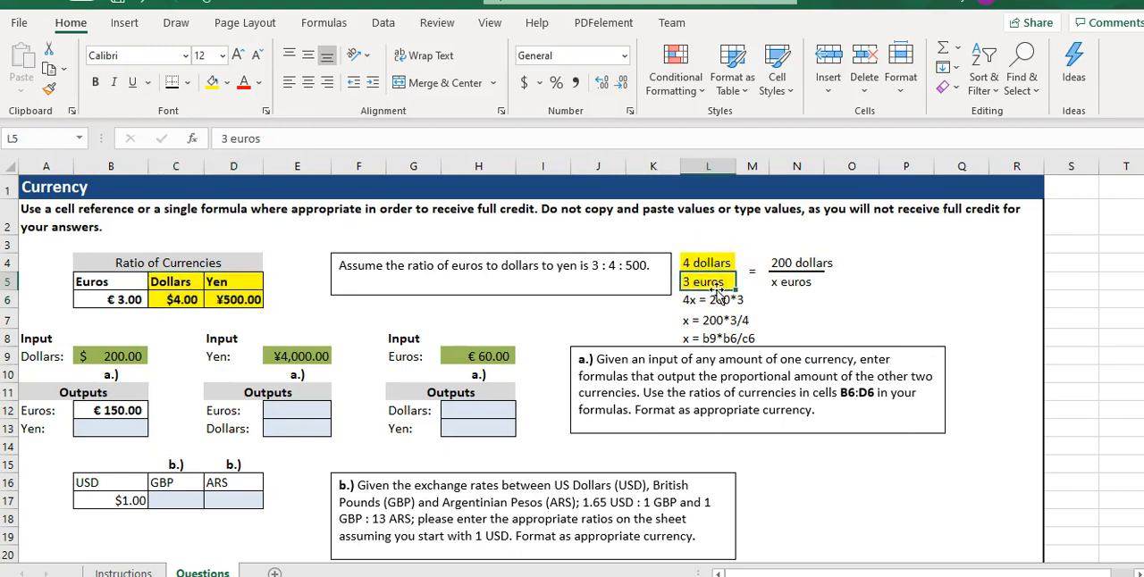
pyautogui.write('500 yen')
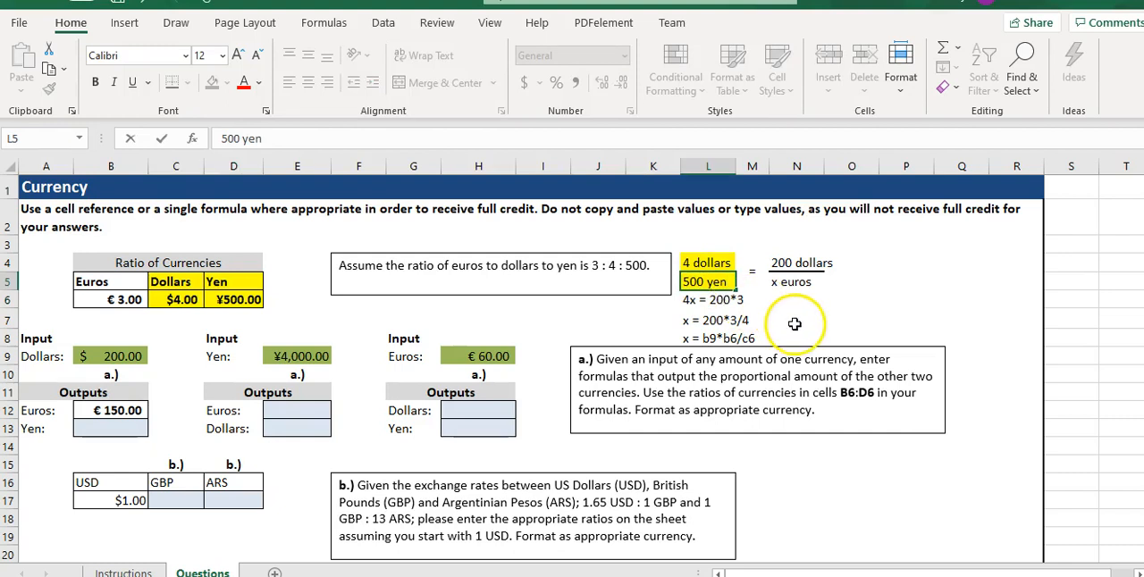
pyautogui.click(813, 266)
pyautogui.doubleClick(820, 285)
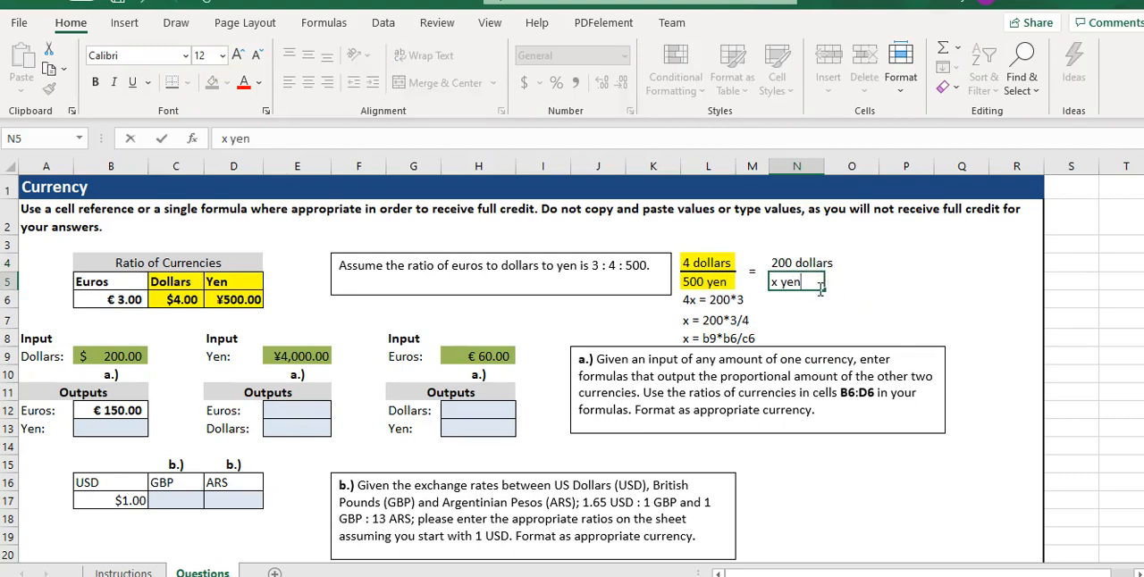
# Clear the old euro working lines from L6 to L8 under the proportion.
pyautogui.click(753, 352)
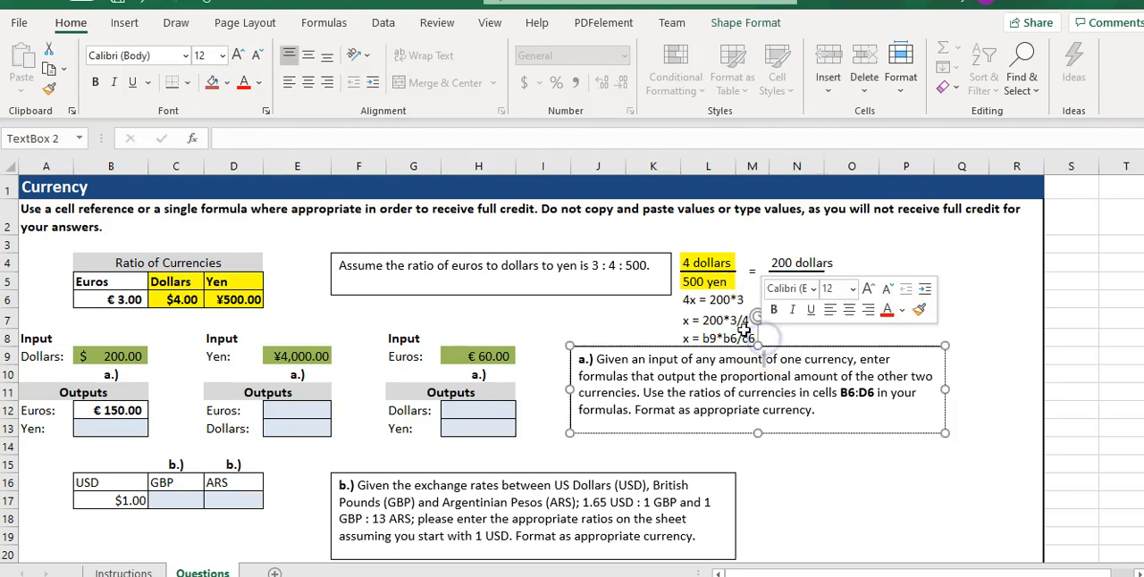
pyautogui.click(743, 332)
pyautogui.click(688, 301)
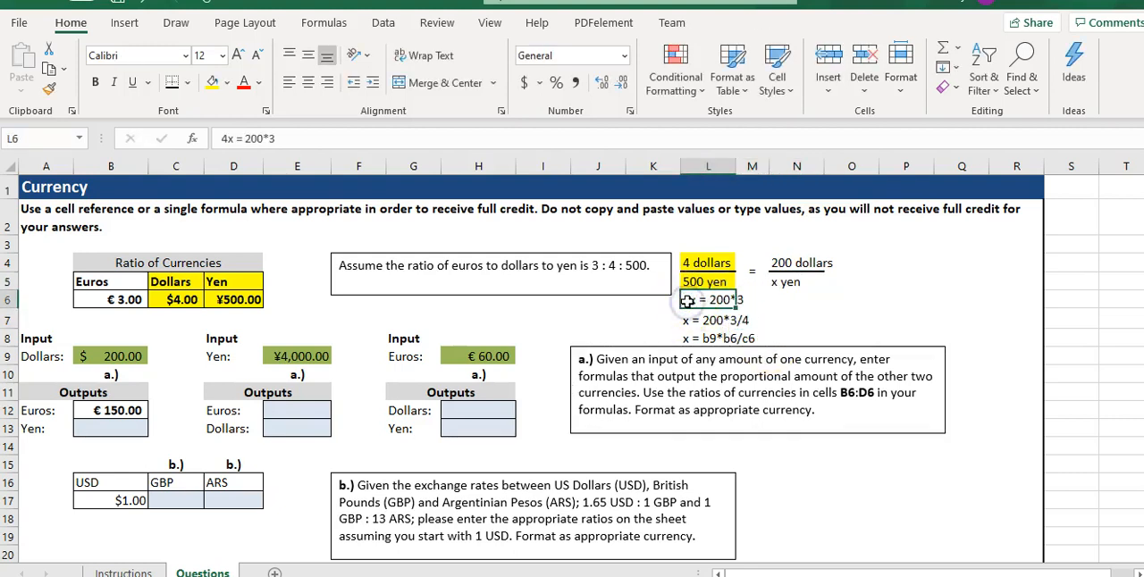
pyautogui.press('Delete')
pyautogui.click(702, 321)
pyautogui.press('Delete')
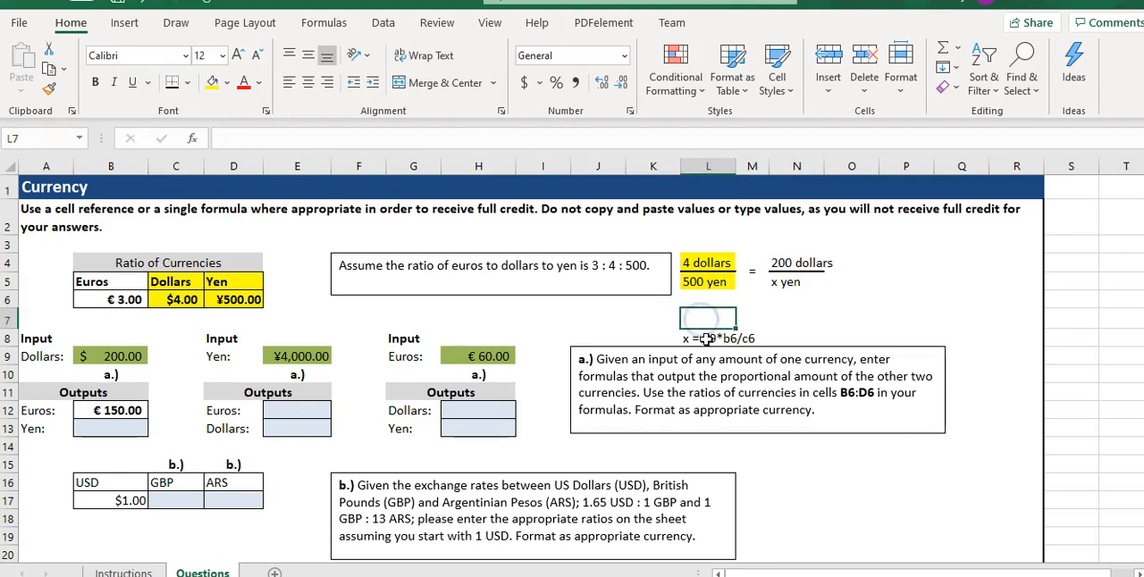
pyautogui.click(708, 338)
pyautogui.press('Delete')
# Write the yen working under the proportion: 4x = 200 *500 in L6 and x= 200*500/4 in L7.
pyautogui.click(702, 302)
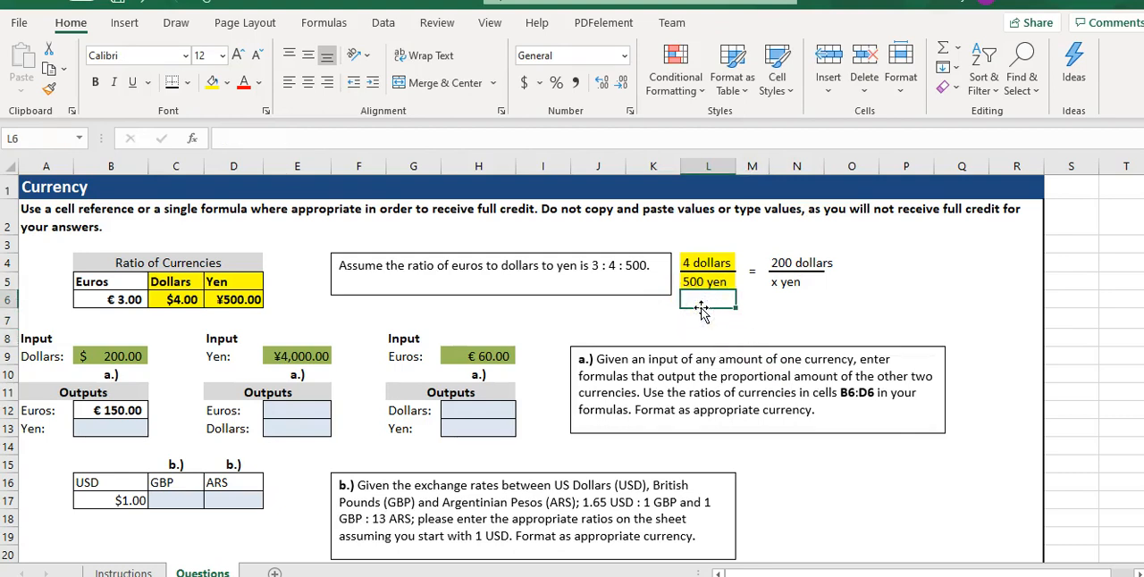
pyautogui.write('4x = 200 *500')
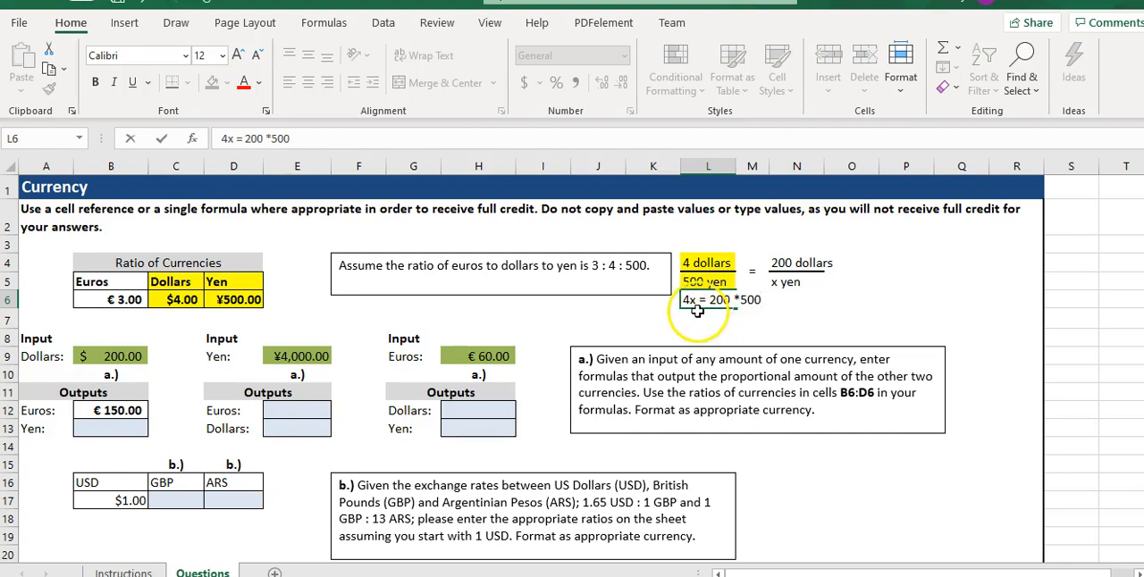
pyautogui.click(698, 315)
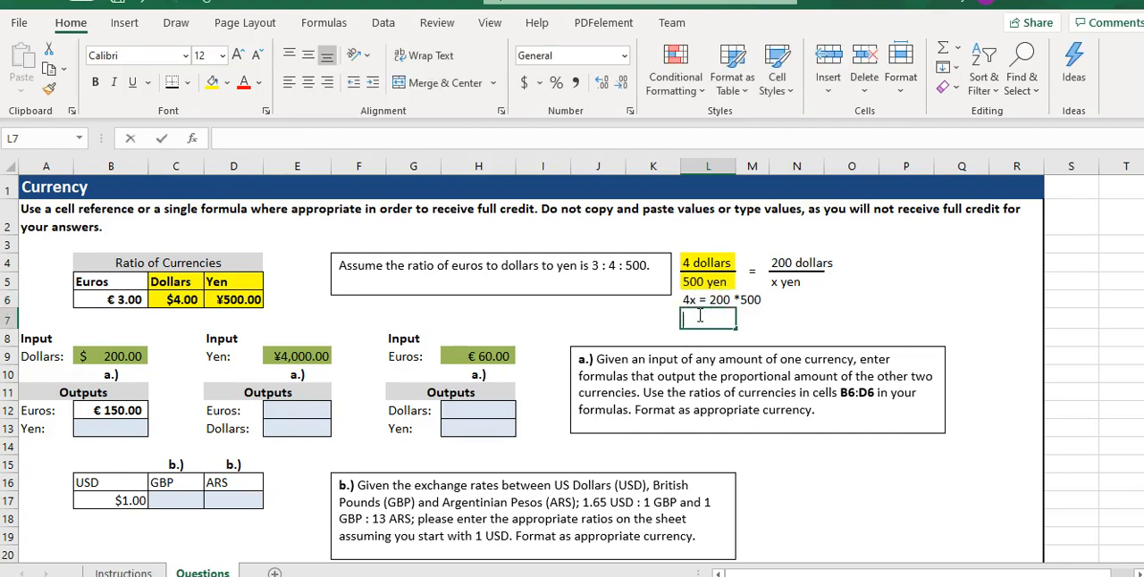
pyautogui.write('x= 200*500/4')
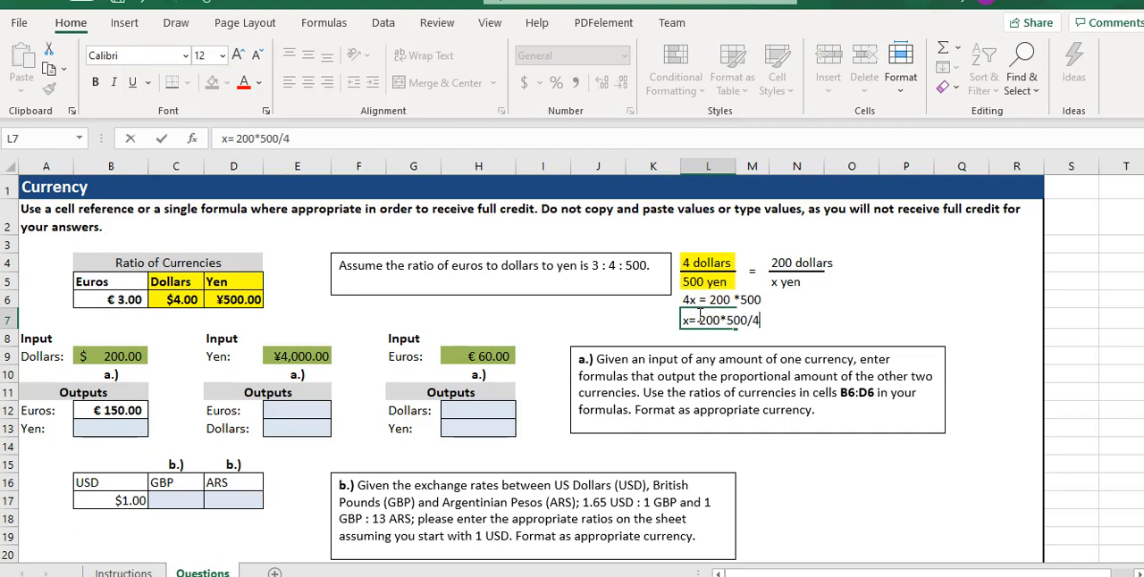
pyautogui.press('Return')
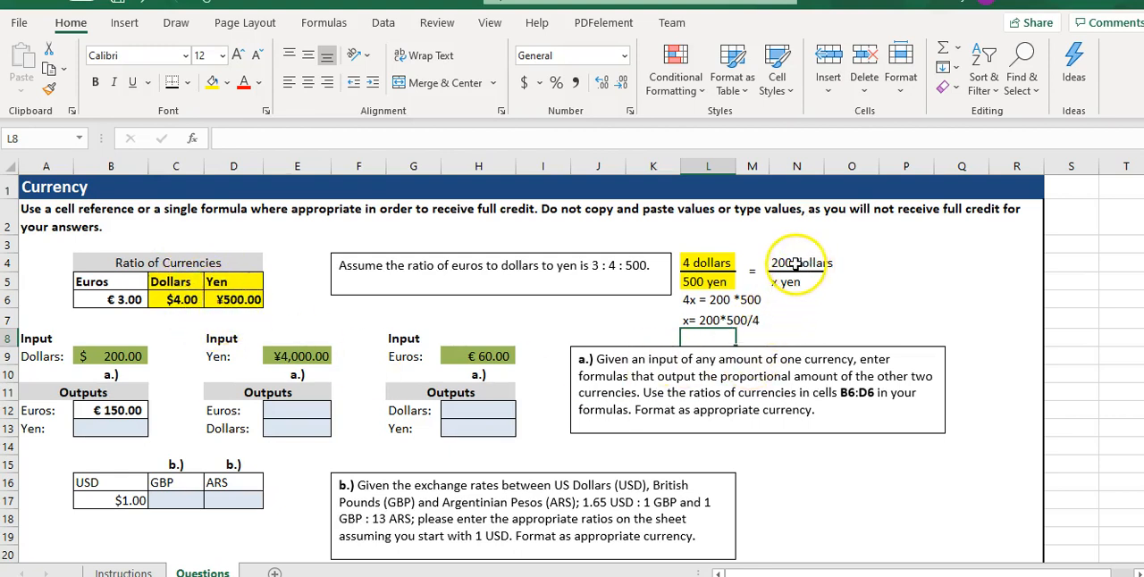
# Enter the formula =B9*D6/C6 for the Yen output in B13.
pyautogui.click(711, 338)
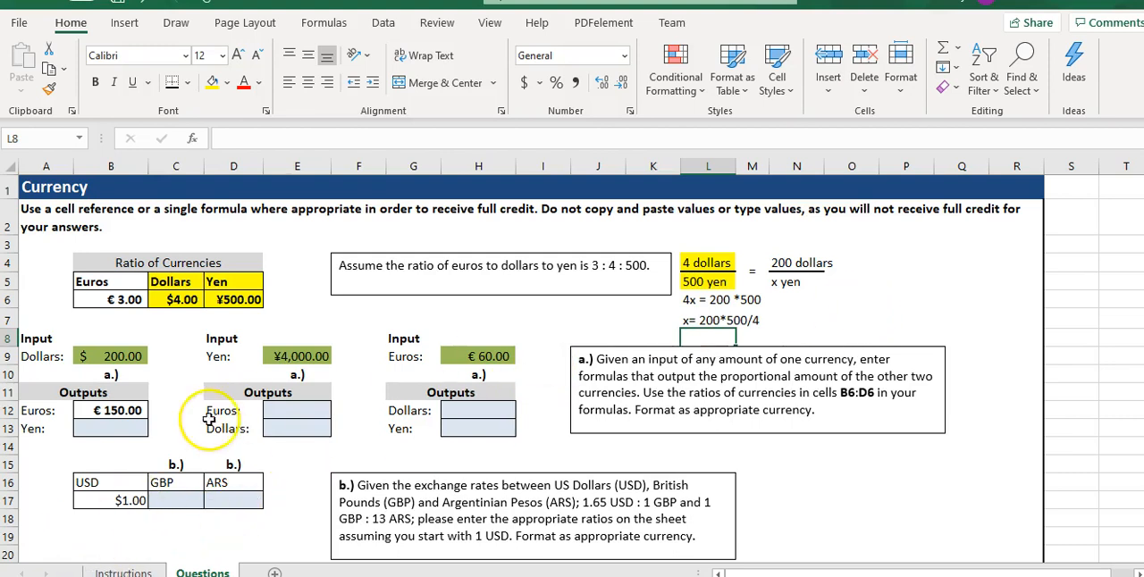
pyautogui.click(127, 429)
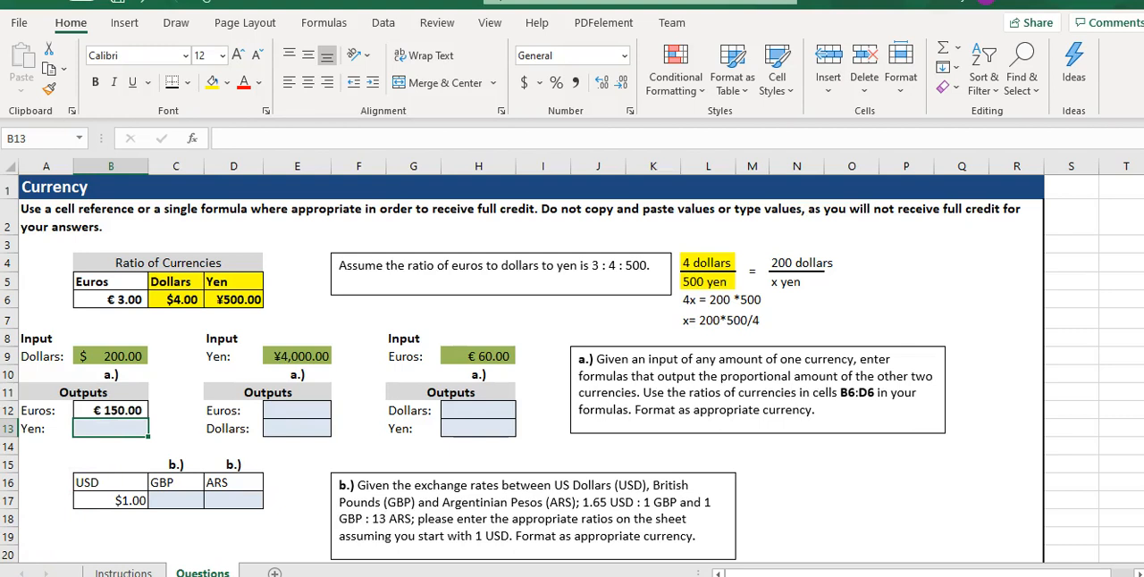
pyautogui.press('Return')
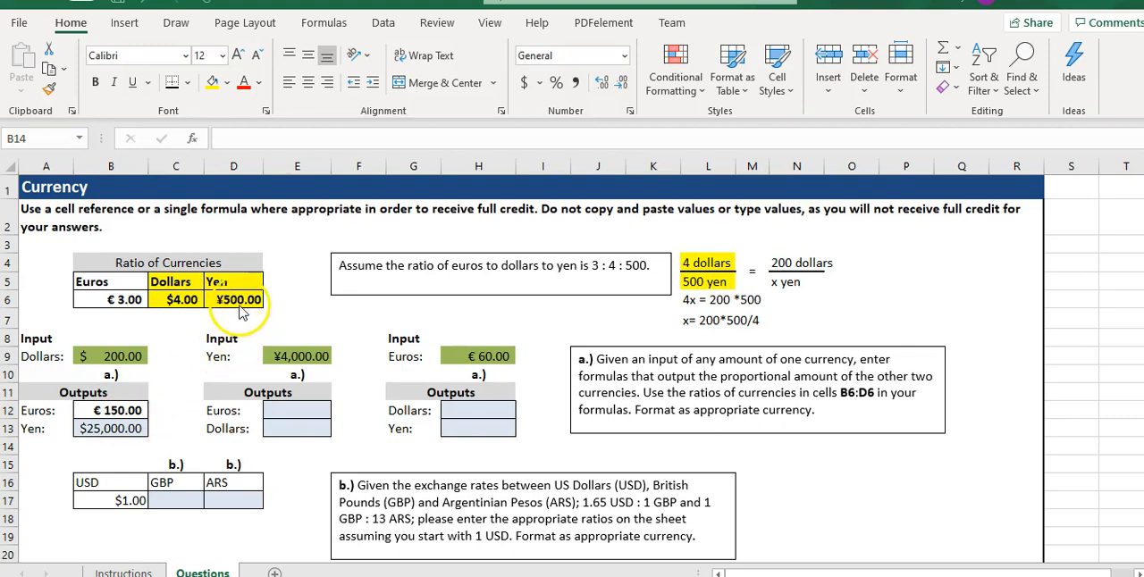
# Remove the yellow fill from the Dollars and Yen ratio cells C5:D6.
pyautogui.click(182, 288)
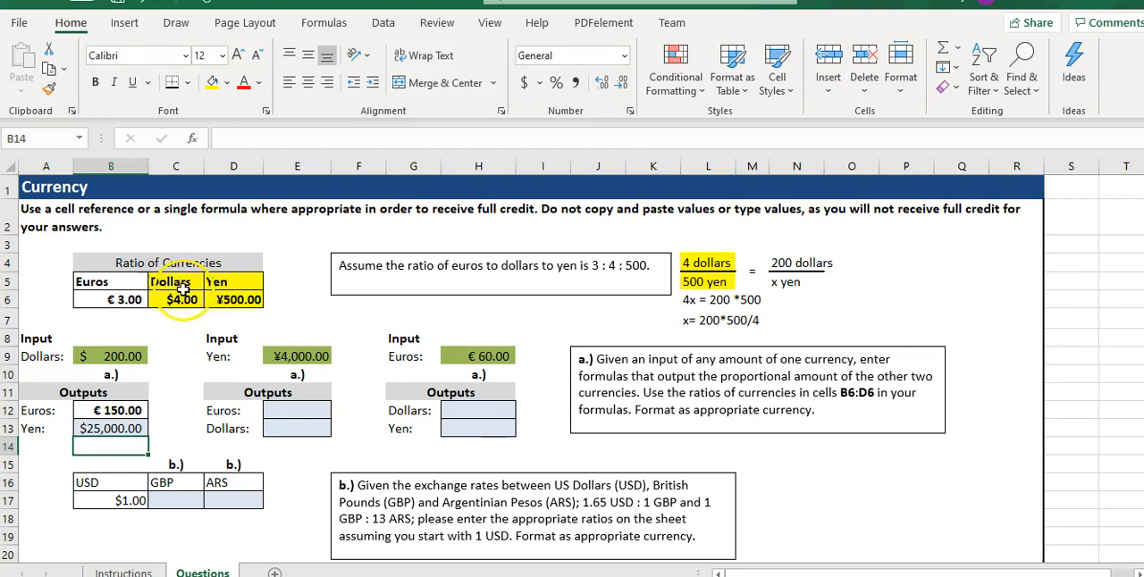
pyautogui.click(227, 83)
pyautogui.click(251, 272)
pyautogui.click(283, 303)
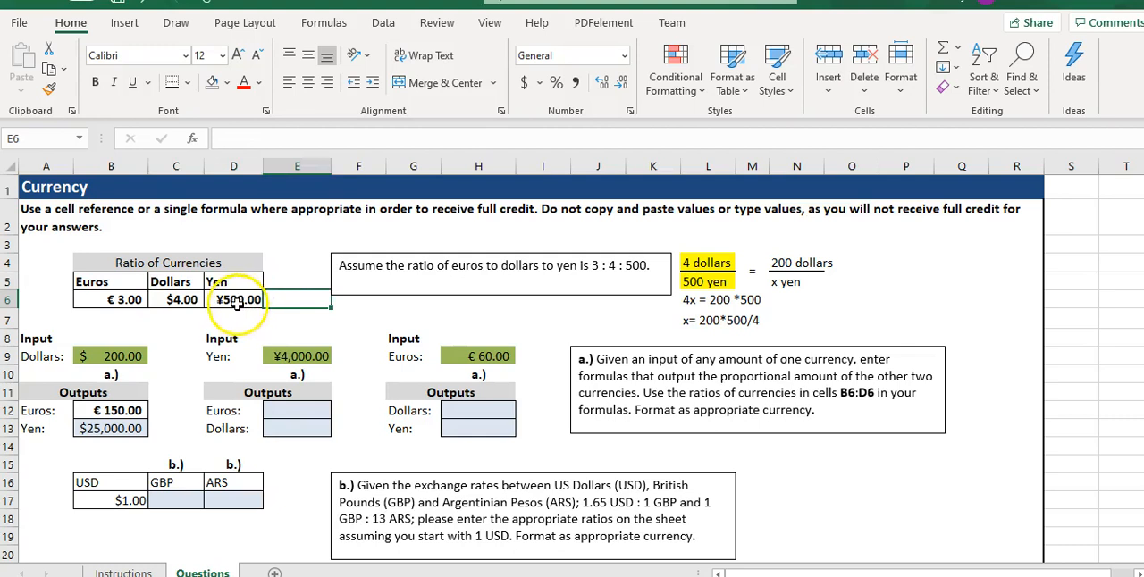
# Copy the yen currency formatting from D6 to the Yen output in B13 with Format Painter.
pyautogui.click(245, 308)
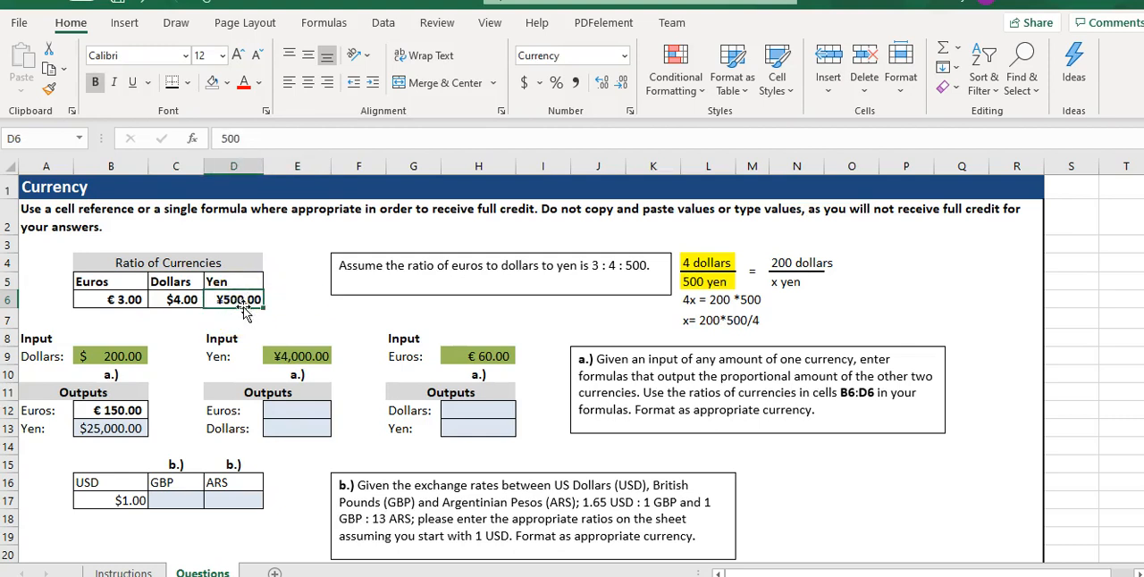
pyautogui.click(51, 92)
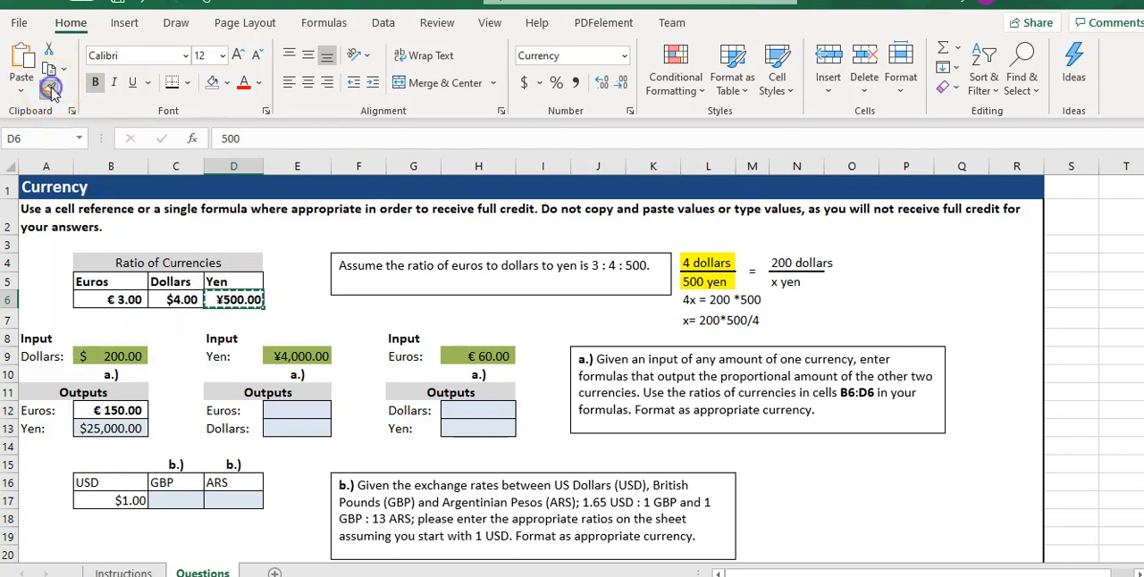
pyautogui.click(115, 430)
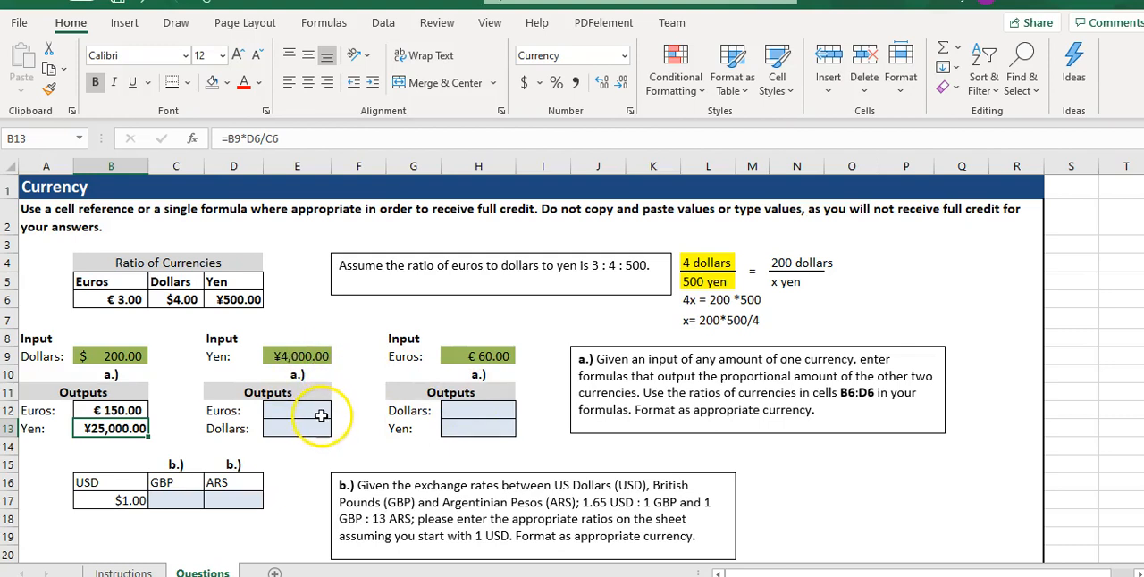
# Clear the old input side of the proportion in N4:N5 and enter 4000 yen in N4.
pyautogui.click(782, 263)
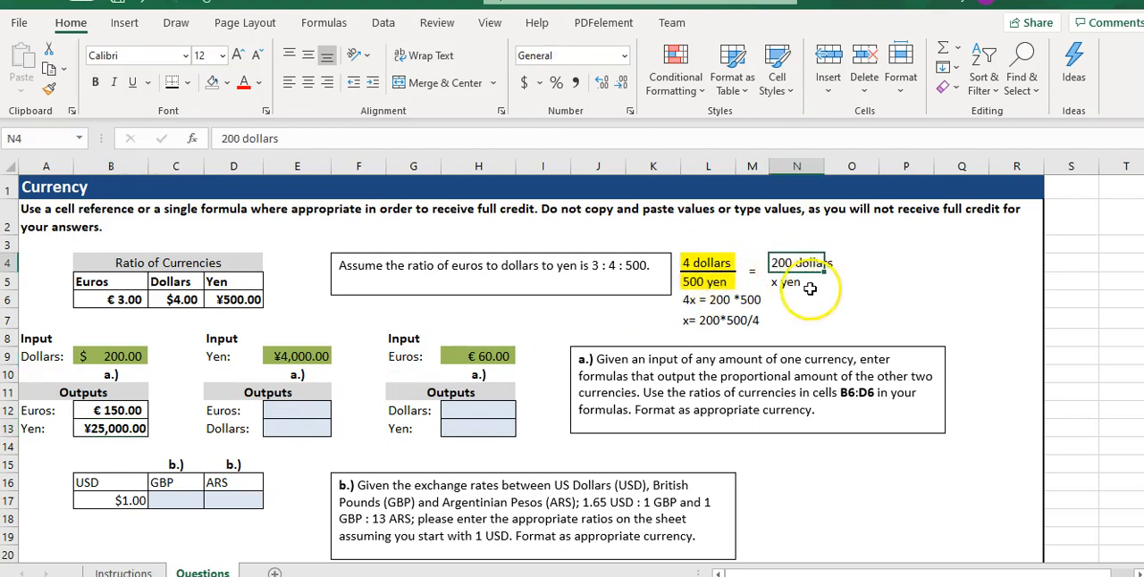
pyautogui.moveTo(796, 268); pyautogui.dragTo(793, 282)
pyautogui.press('Delete')
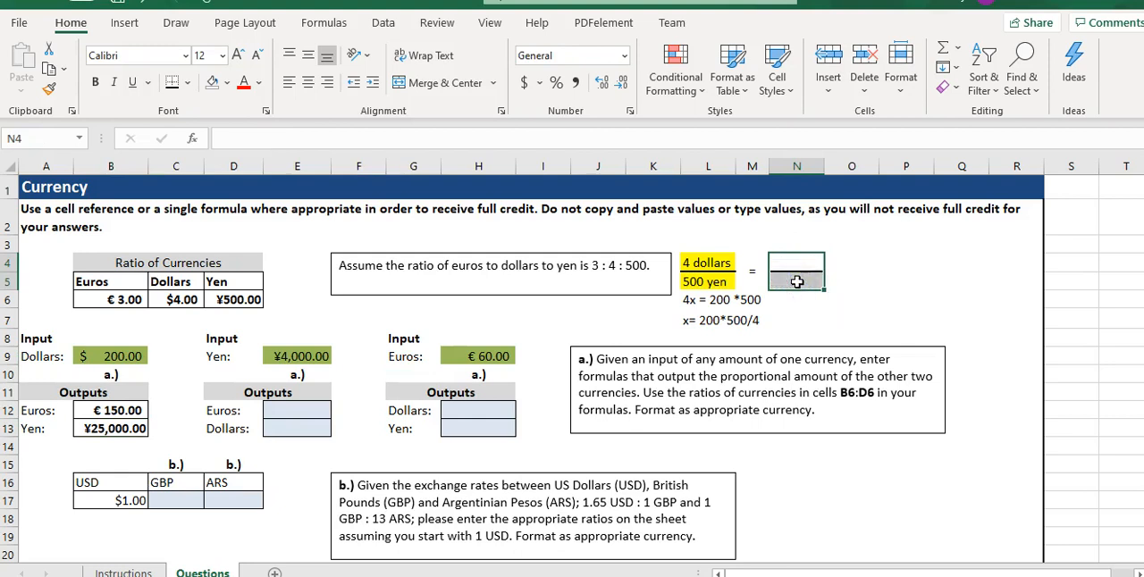
pyautogui.click(790, 264)
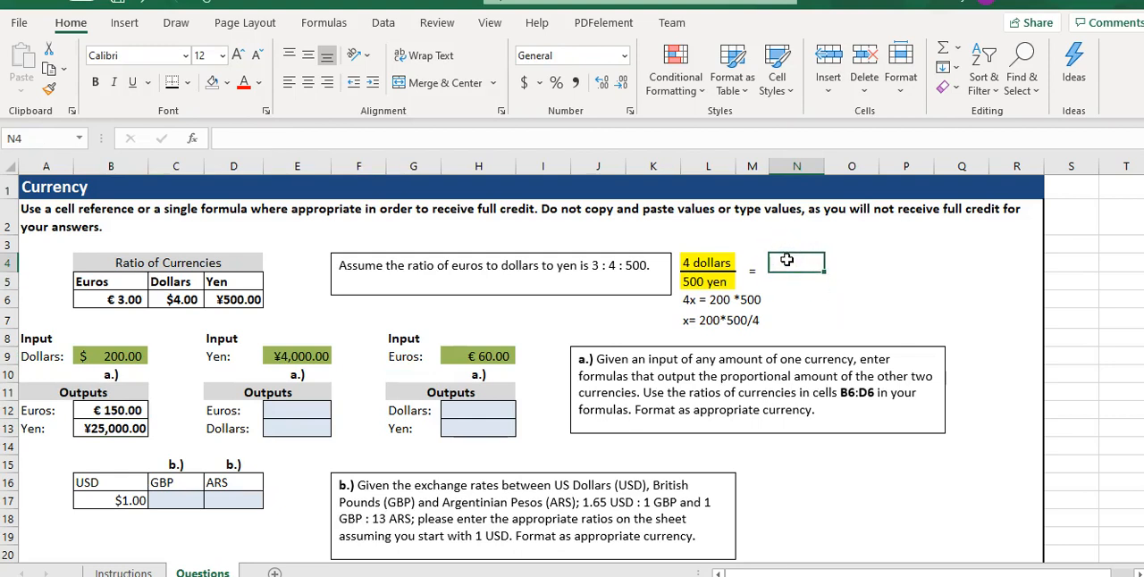
pyautogui.write('4000 yen')
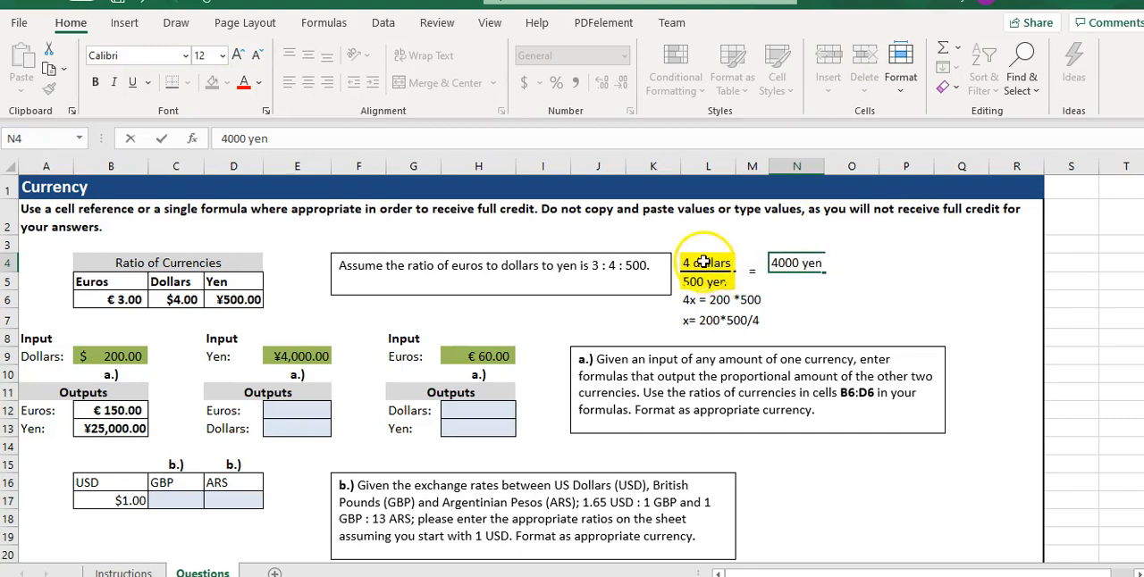
# Set the proportion's ratio to 500 yen in L4 over 3 euros in L5, with x euros in N5.
pyautogui.click(709, 264)
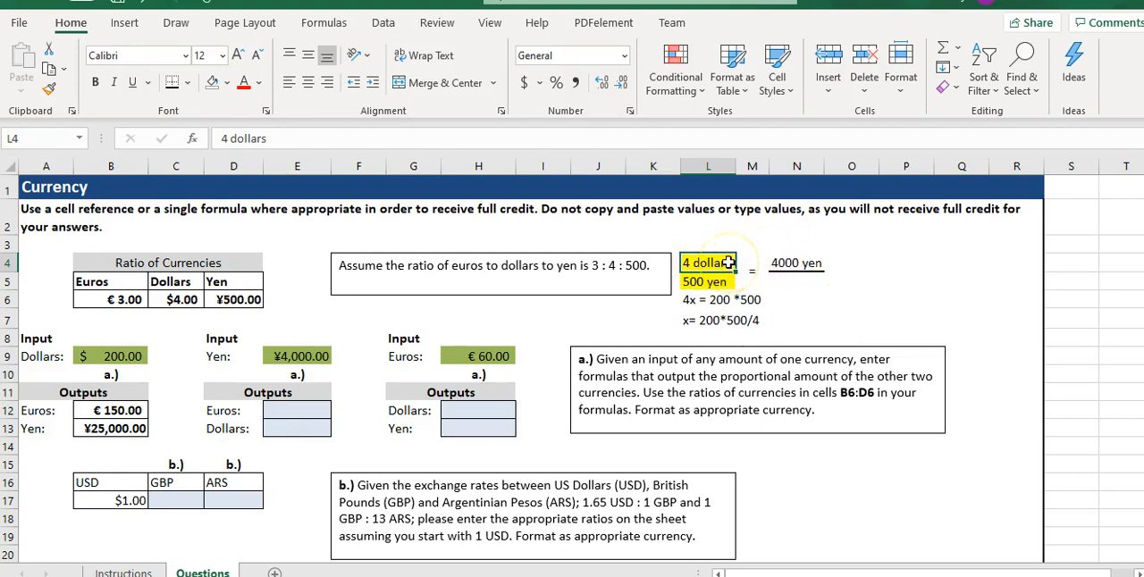
pyautogui.write('500 yen')
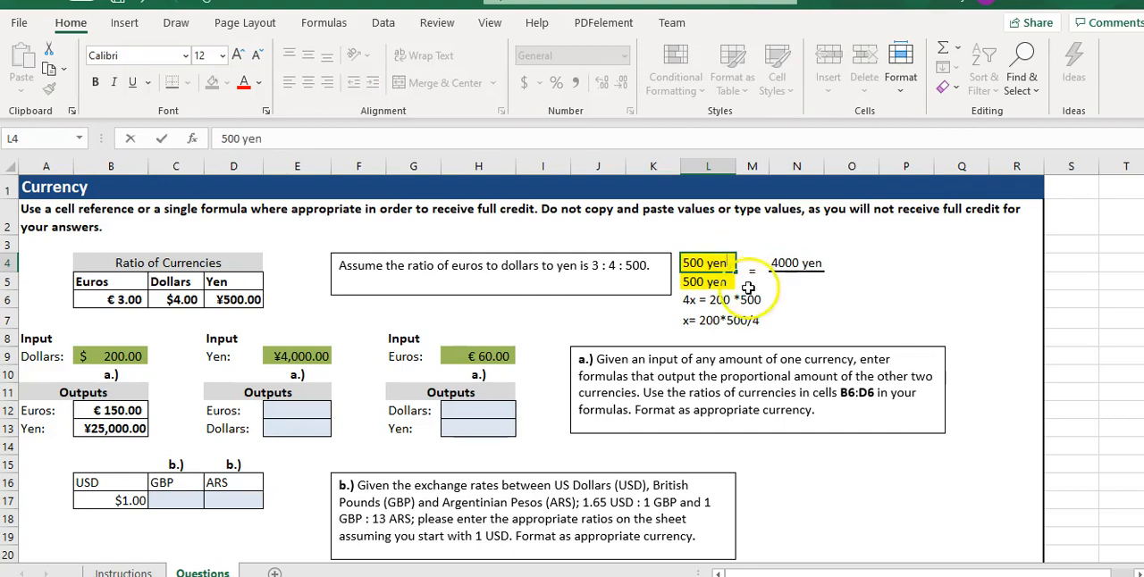
pyautogui.click(720, 283)
pyautogui.press('Delete')
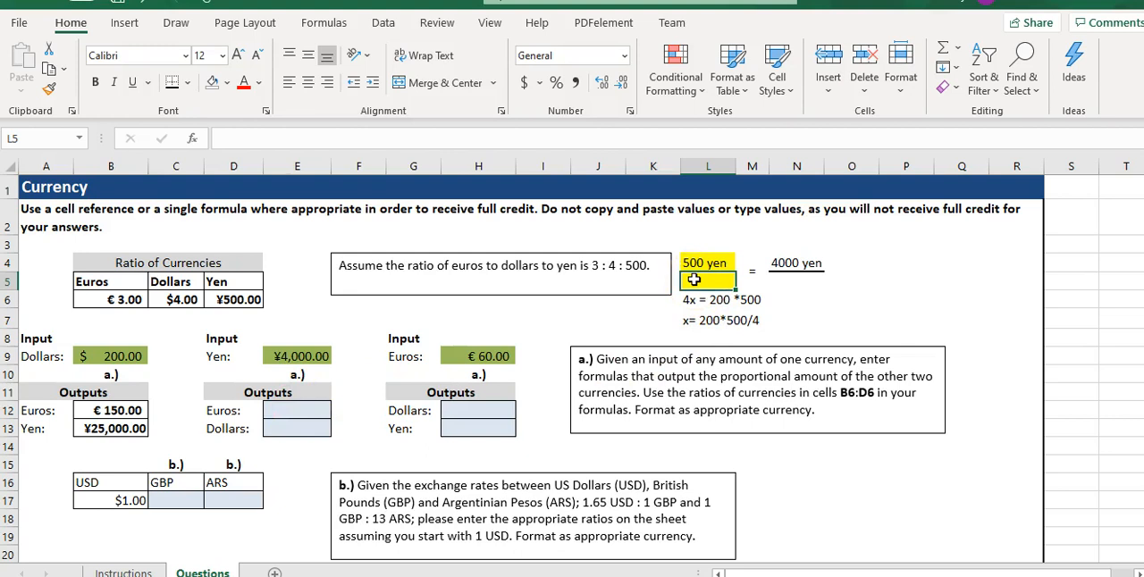
pyautogui.write('3 euros')
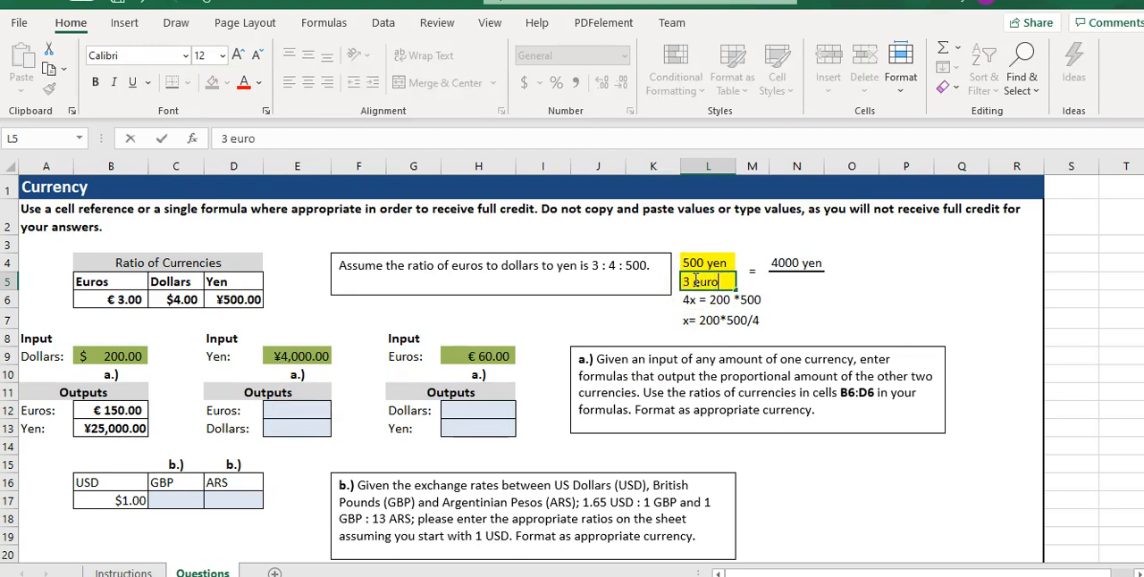
pyautogui.click(791, 282)
pyautogui.write('x')
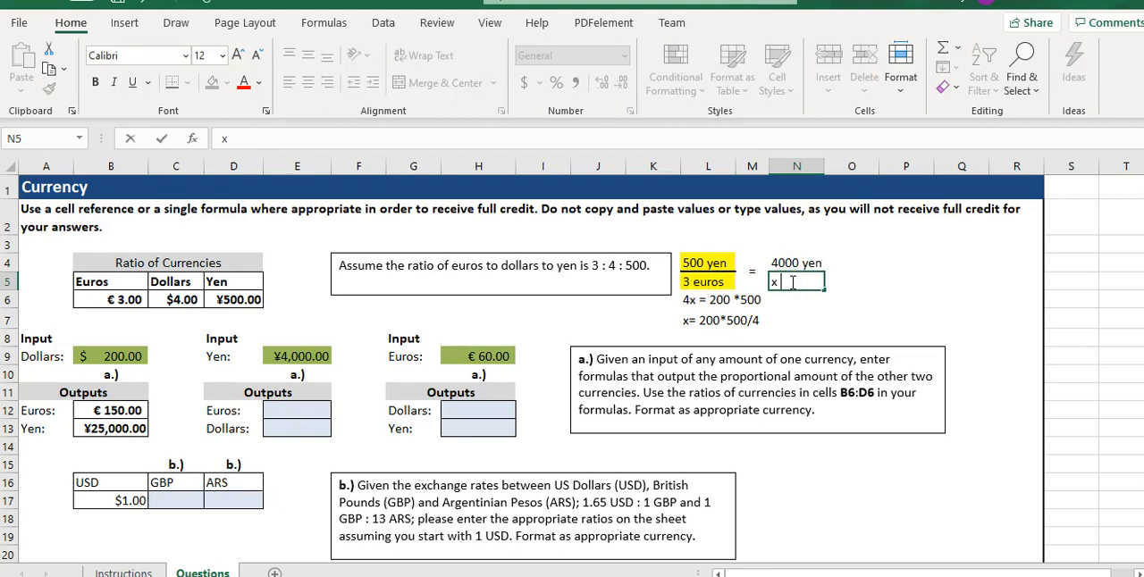
pyautogui.write(' euros')
# Clear the previous dollars-to-yen working lines from L6 and L7.
pyautogui.click(690, 301)
pyautogui.press('Delete')
pyautogui.click(714, 318)
pyautogui.press('Delete')
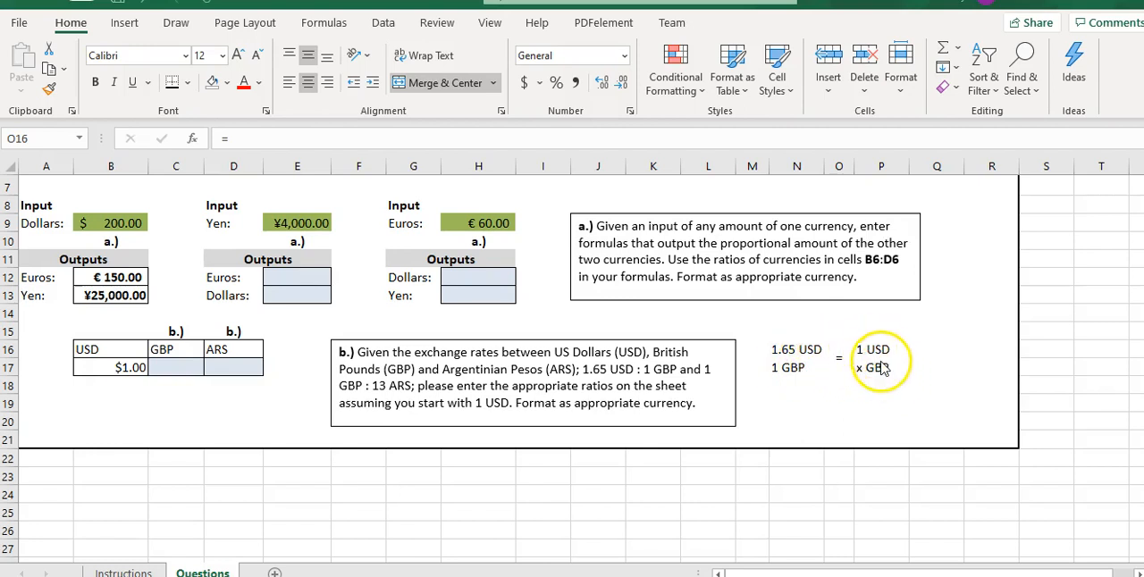
# Write the cross-multiplied equation 1.65x=1*1 in N18, below the dollars-to-pounds proportion.
pyautogui.press('Escape')
pyautogui.click(789, 386)
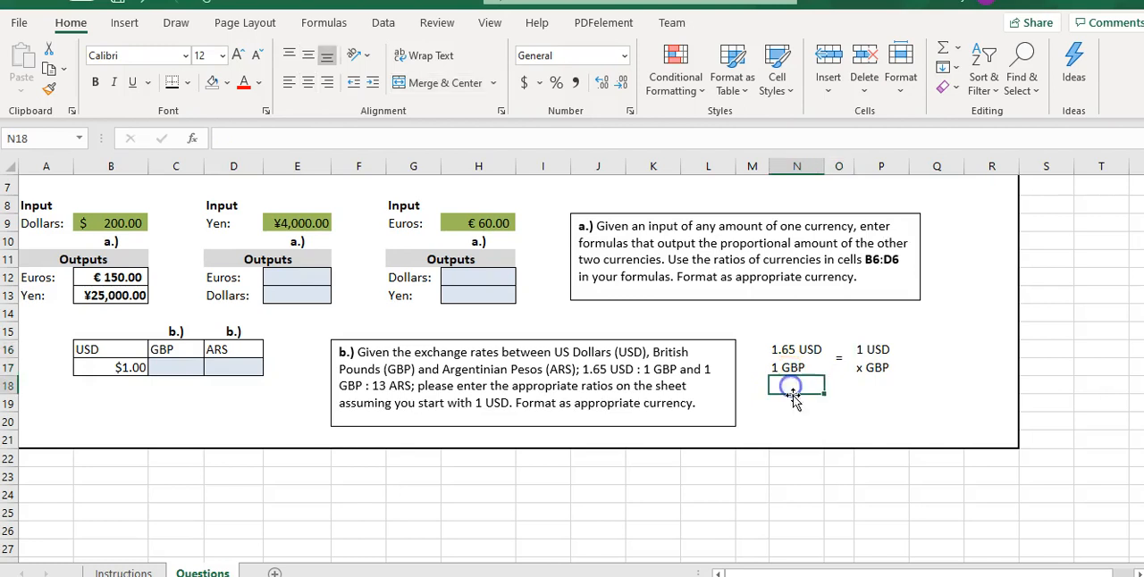
pyautogui.write('1')
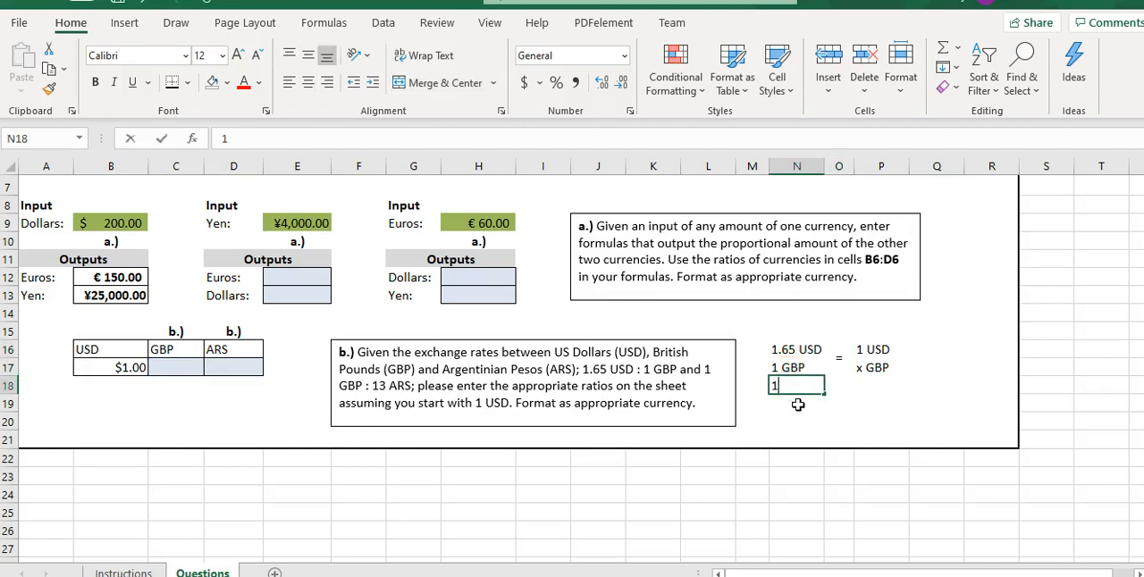
pyautogui.write('.65x')
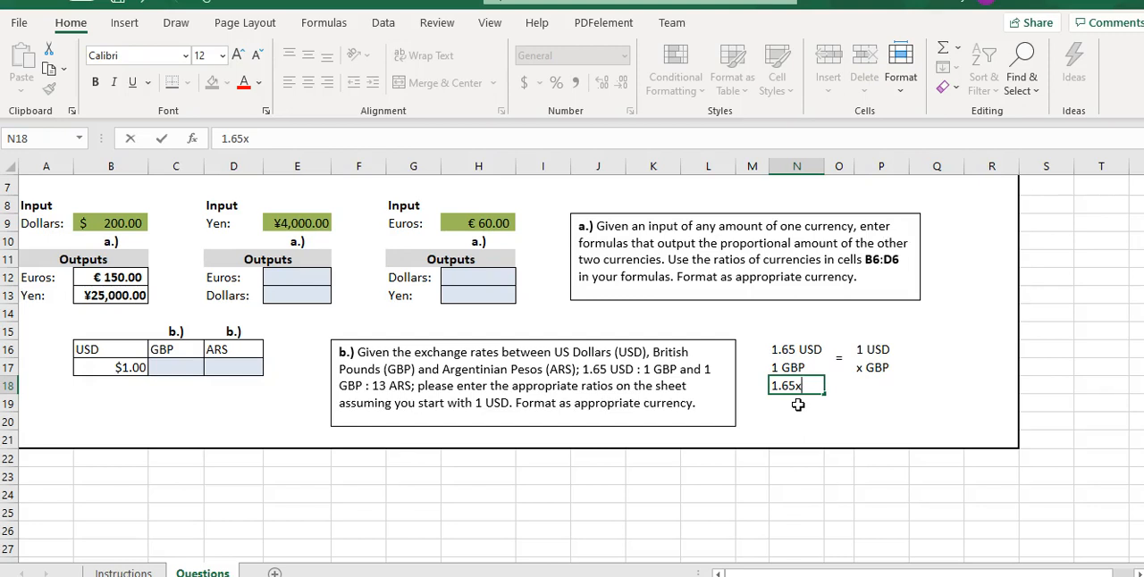
pyautogui.write('=1*1')
pyautogui.press('Return')
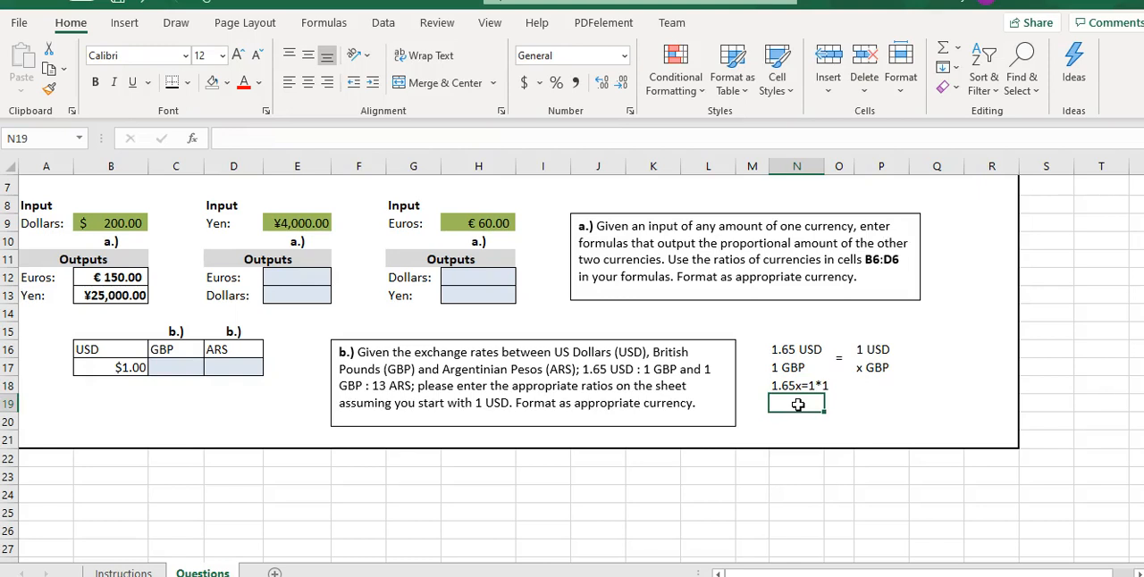
# Write the solved equation x= 1*1/1.65 in N19.
pyautogui.write('1*1/')
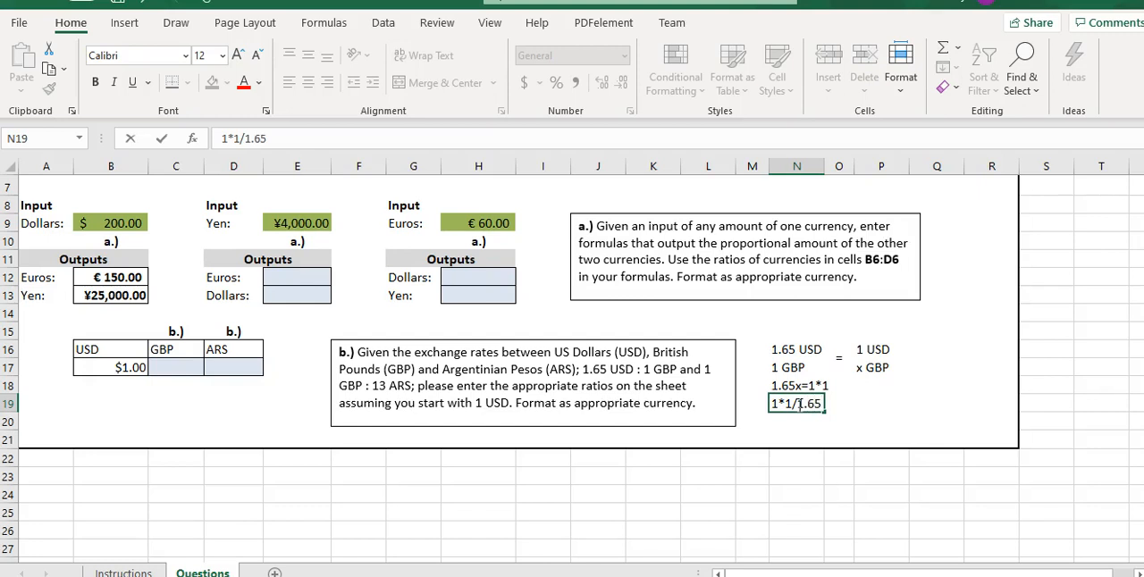
pyautogui.write('1.65')
pyautogui.press('Return')
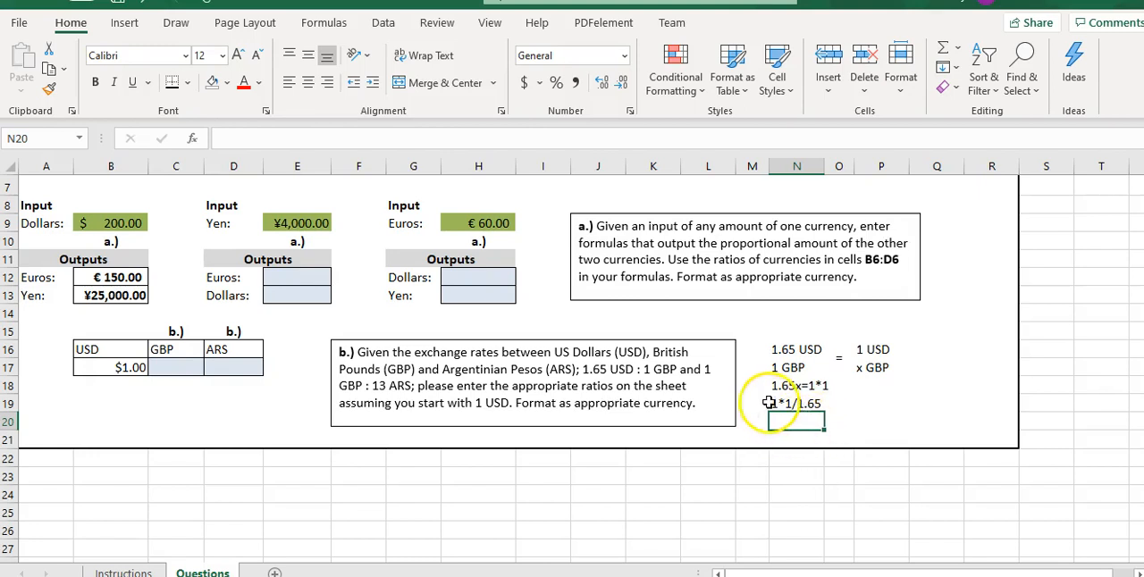
pyautogui.doubleClick(771, 404)
pyautogui.click(774, 402)
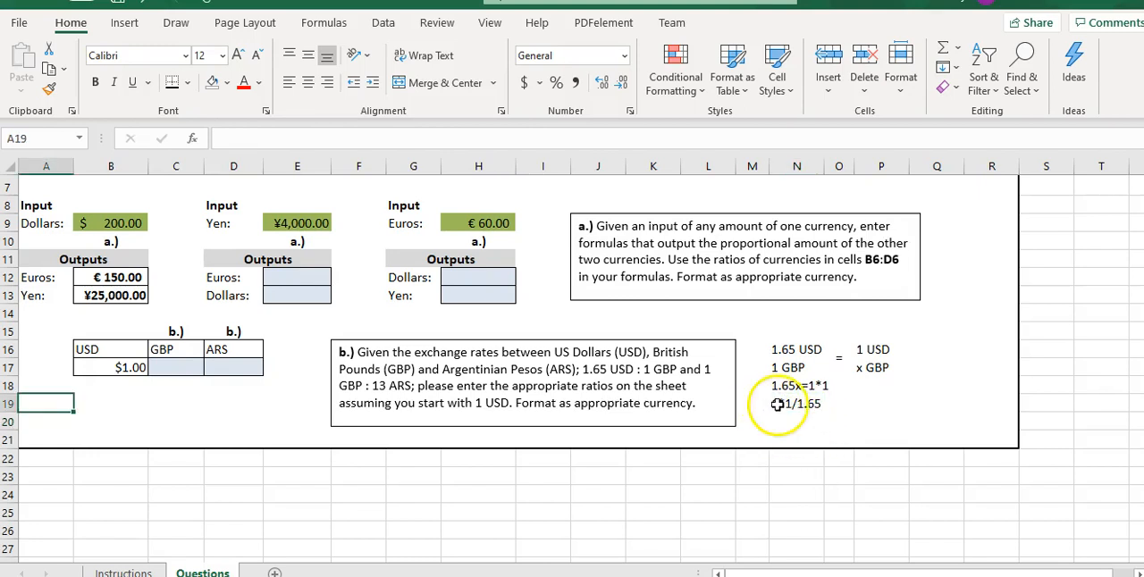
pyautogui.doubleClick(774, 403)
pyautogui.write('x=')
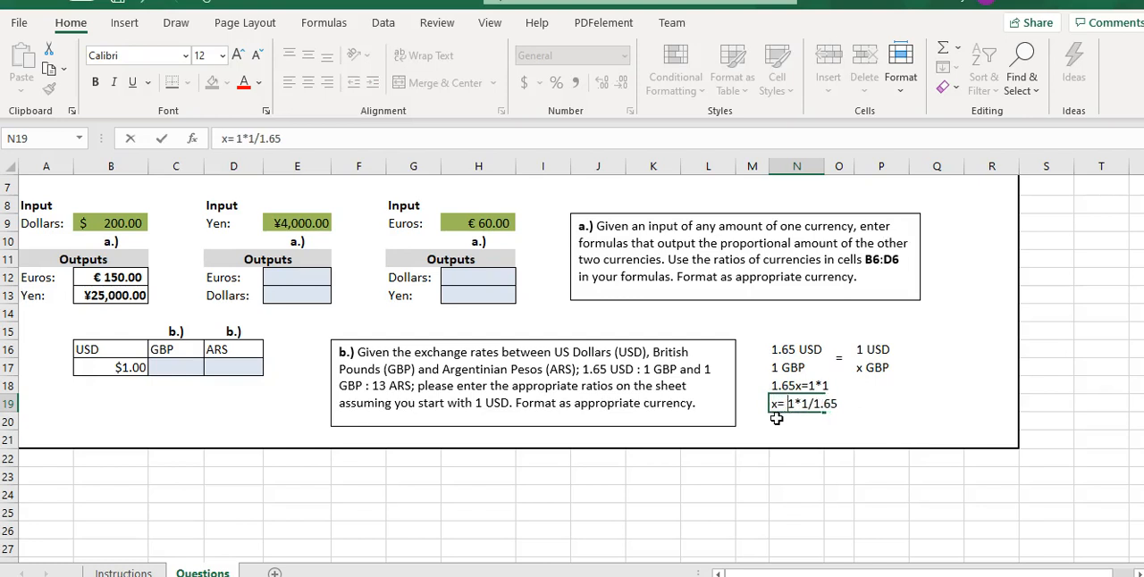
pyautogui.press('Return')
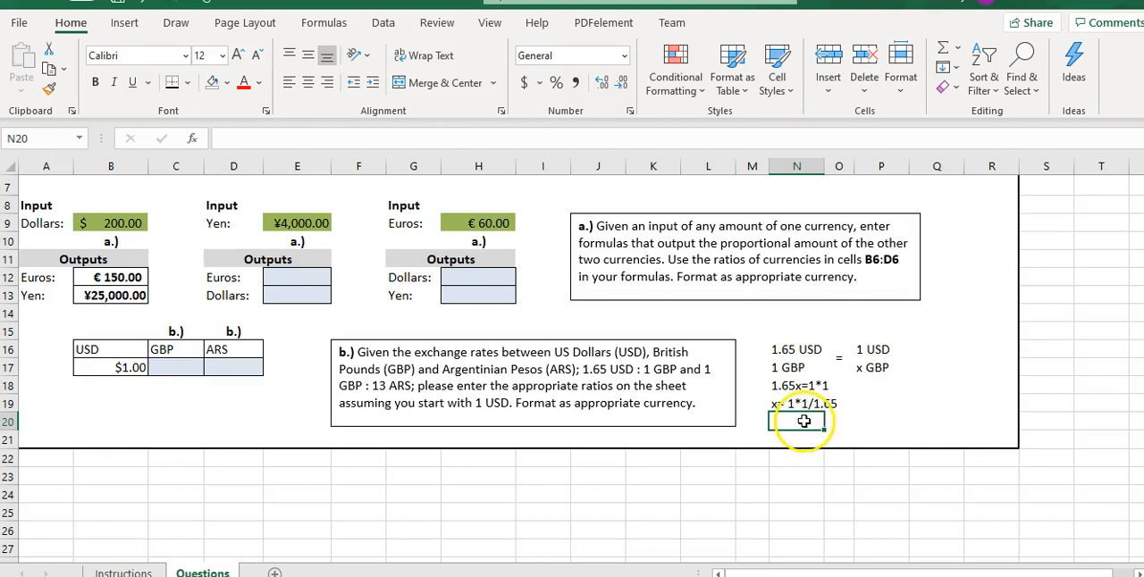
# Note the cell reference B17 in Q16, beside the 1 USD term of the proportion.
pyautogui.click(899, 349)
pyautogui.click(922, 349)
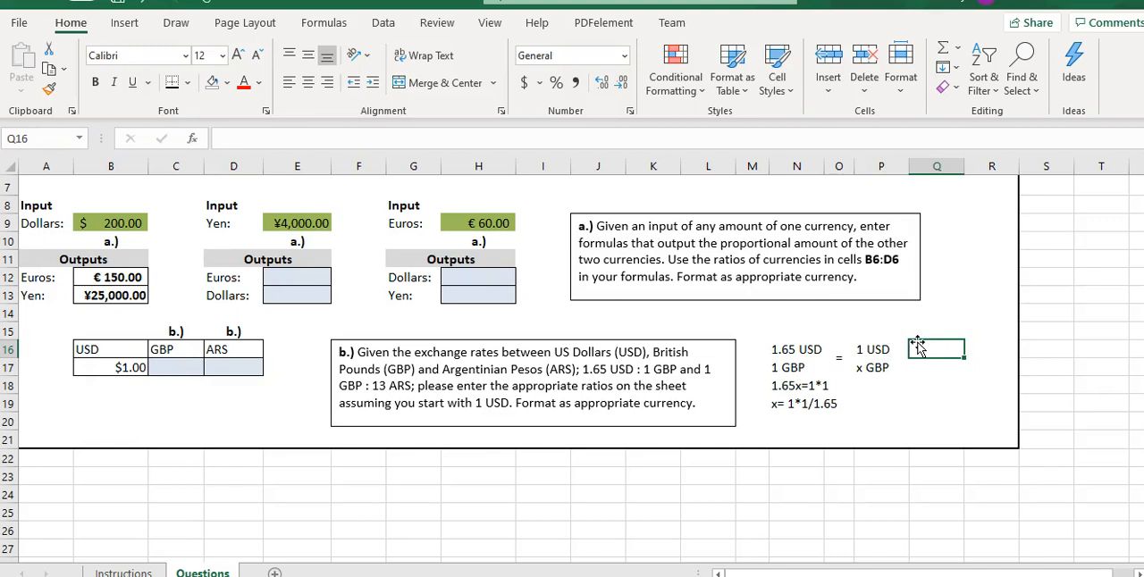
pyautogui.write('B17')
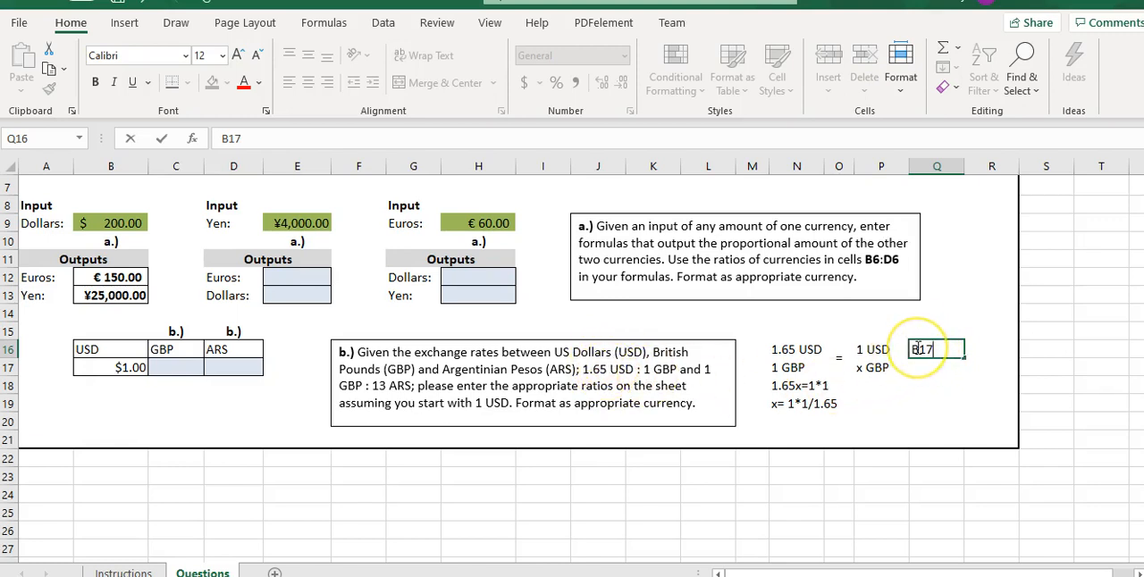
# Write the cell-reference versions of the solution, x=b17*1/1.65 in N20 and x b17/1.65 in N21.
pyautogui.click(778, 426)
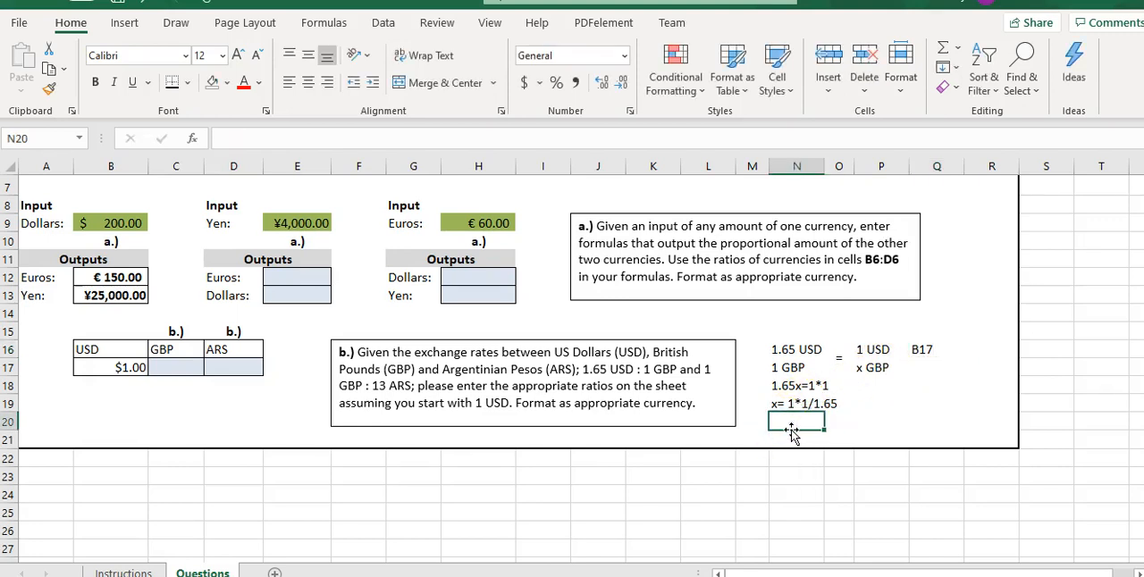
pyautogui.write('x')
pyautogui.write('b1')
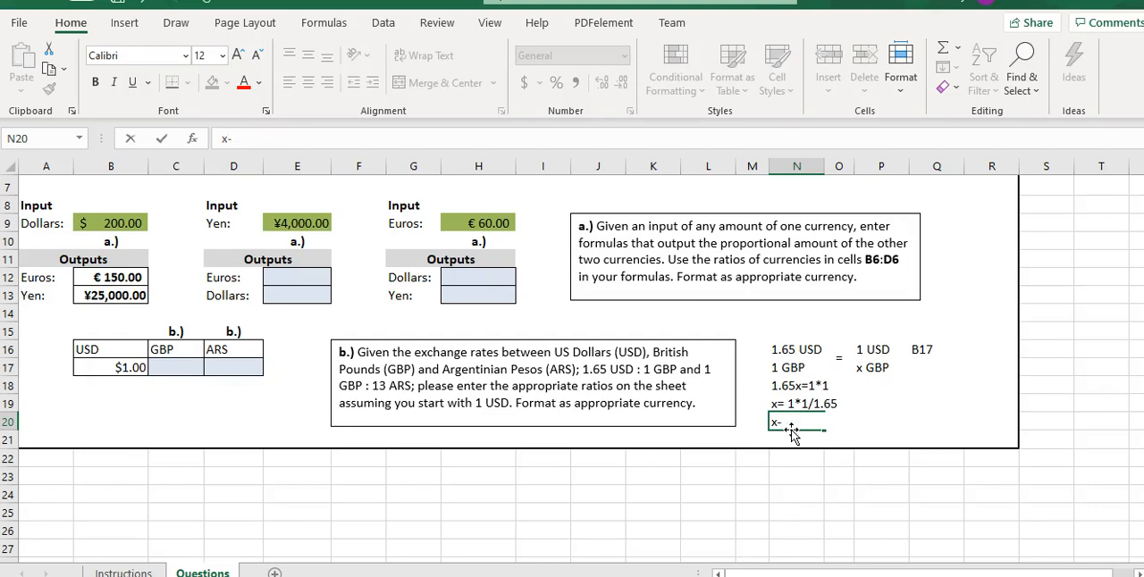
pyautogui.write('=b17*1/1.65')
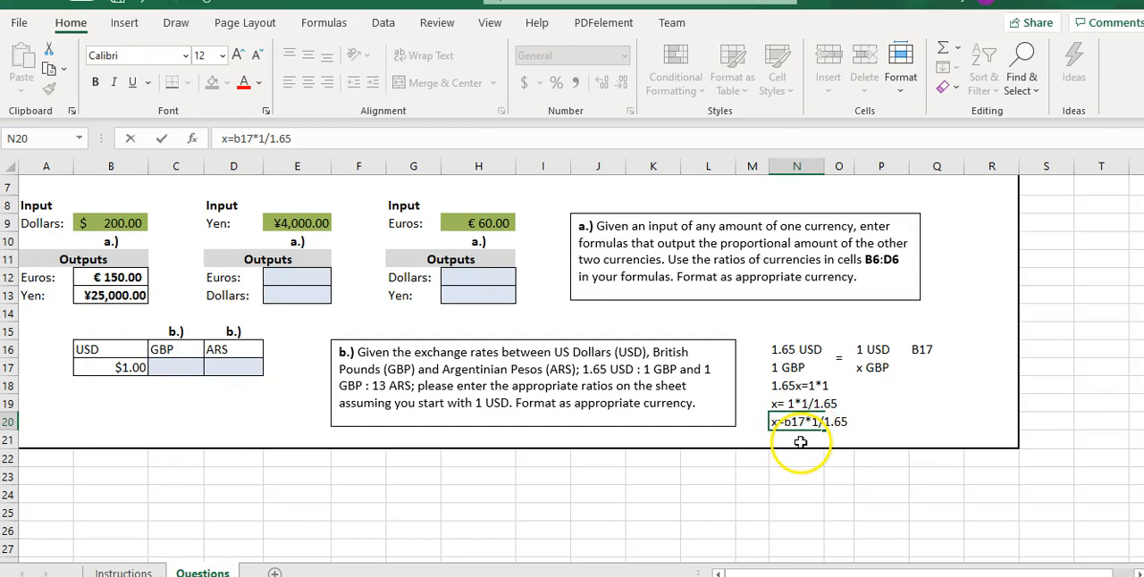
pyautogui.click(800, 442)
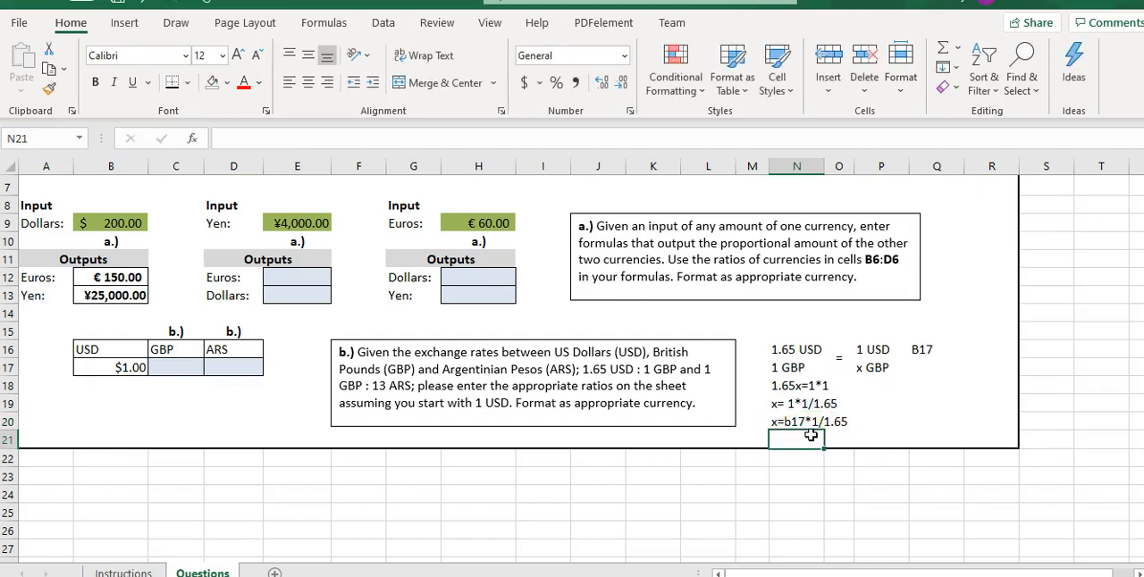
pyautogui.write('x b')
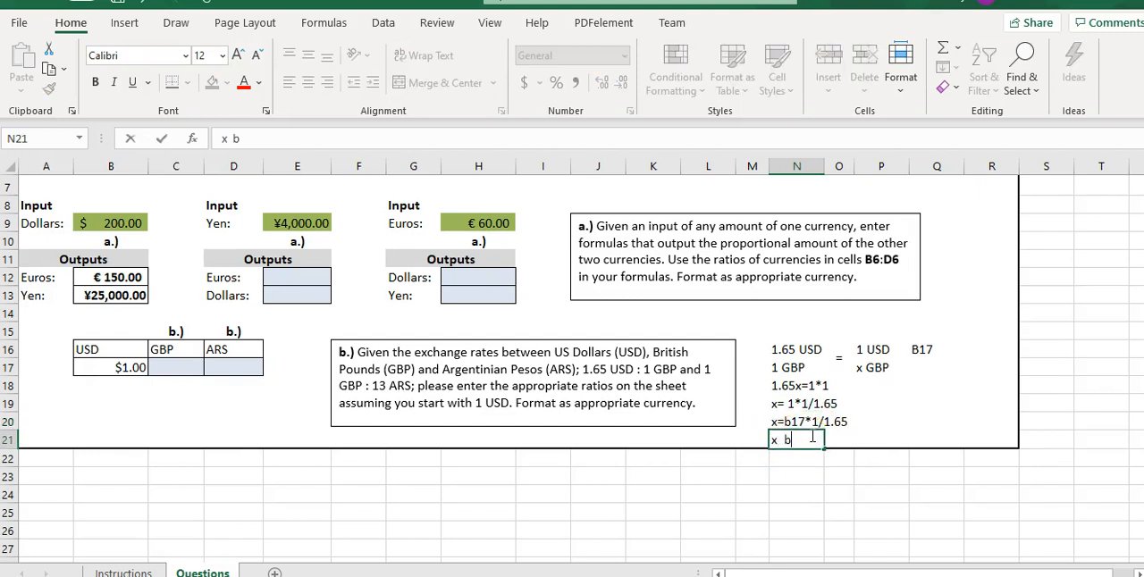
pyautogui.write('17/1.65')
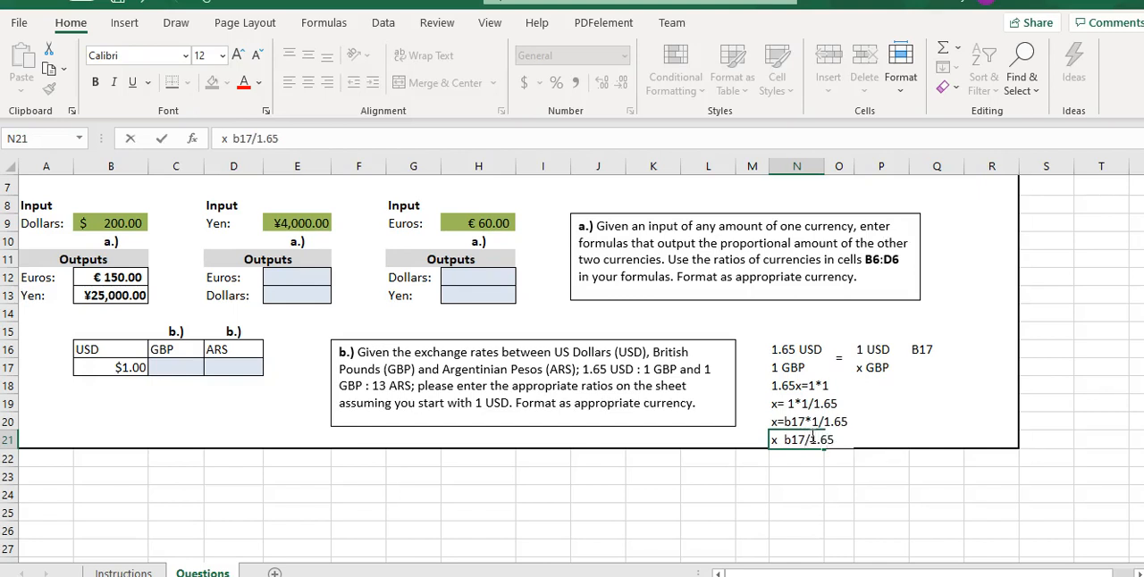
pyautogui.press('Return')
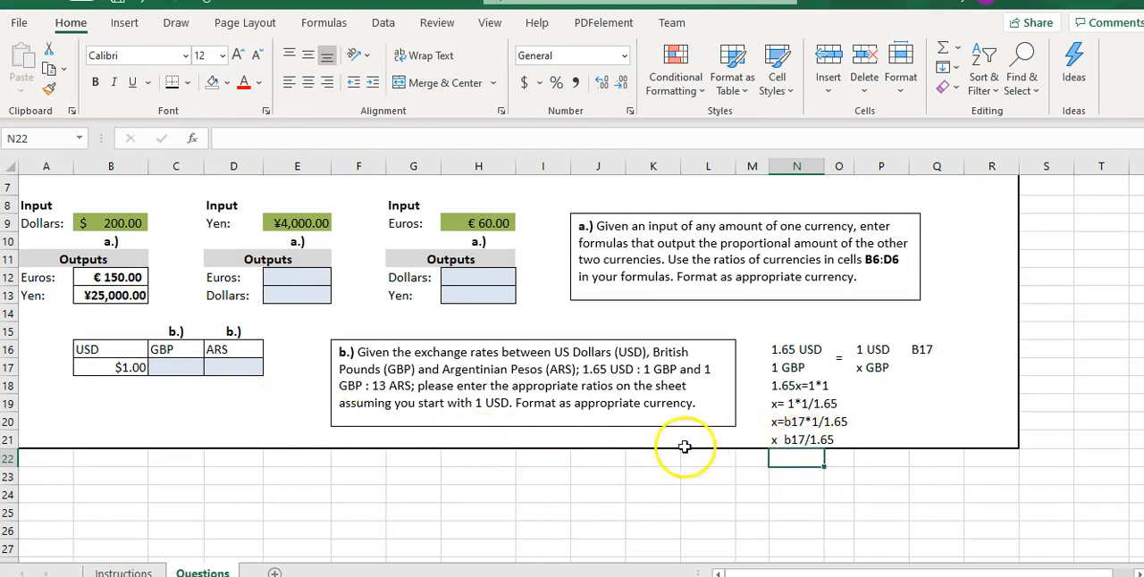
# Check the requirements on the Instructions sheet and enter the formula =B17/1.65 in the GBP cell C17 of the Questions sheet.
pyautogui.click(121, 572)
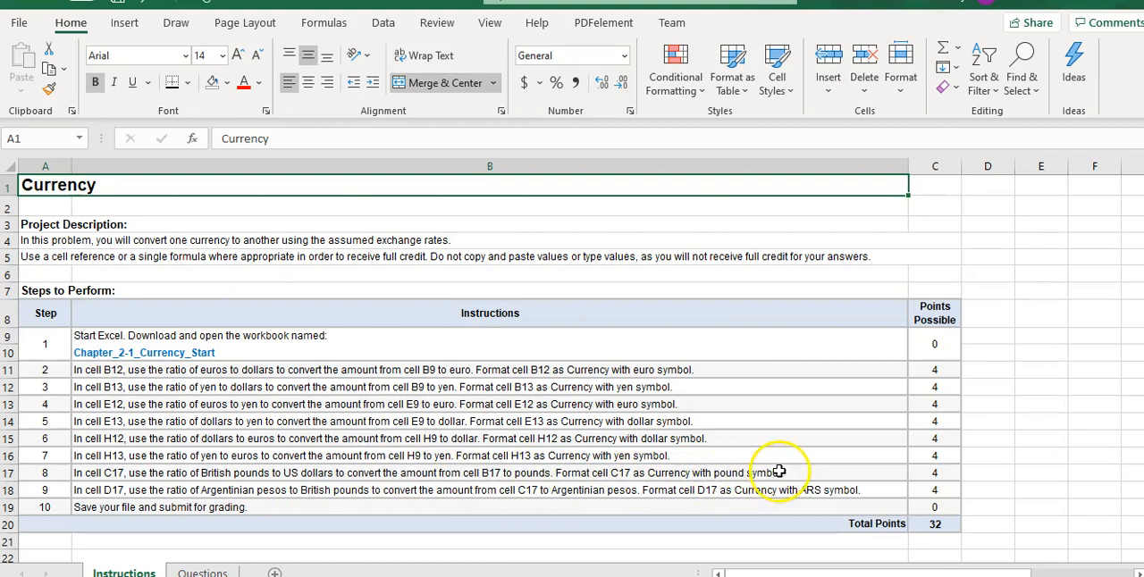
pyautogui.click(202, 570)
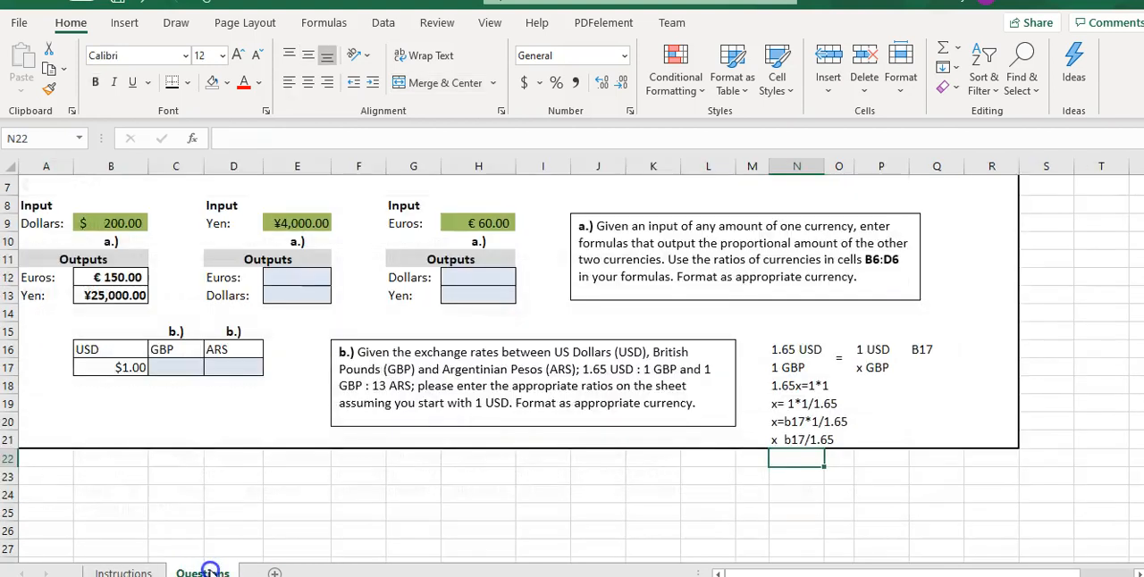
pyautogui.click(179, 367)
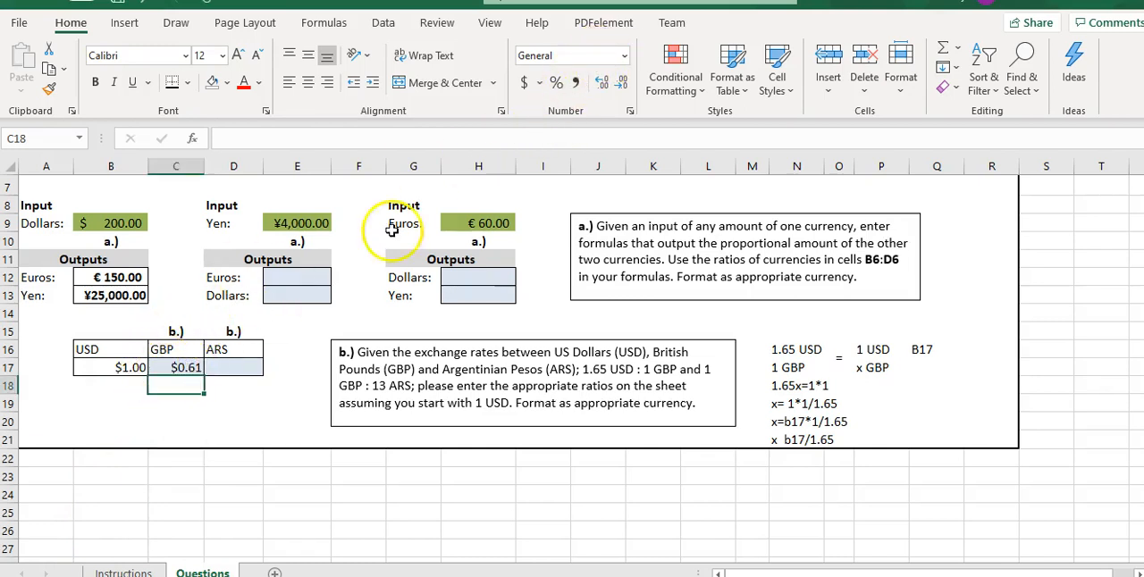
# Format C17 as Currency with the £ English (United Kingdom) symbol.
pyautogui.click(178, 367)
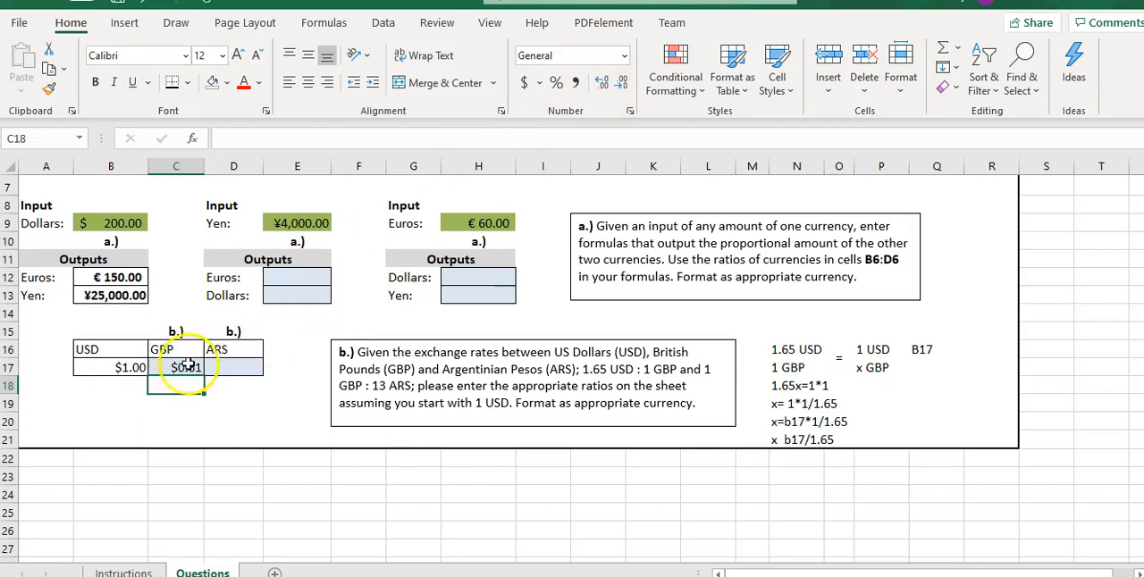
pyautogui.click(623, 56)
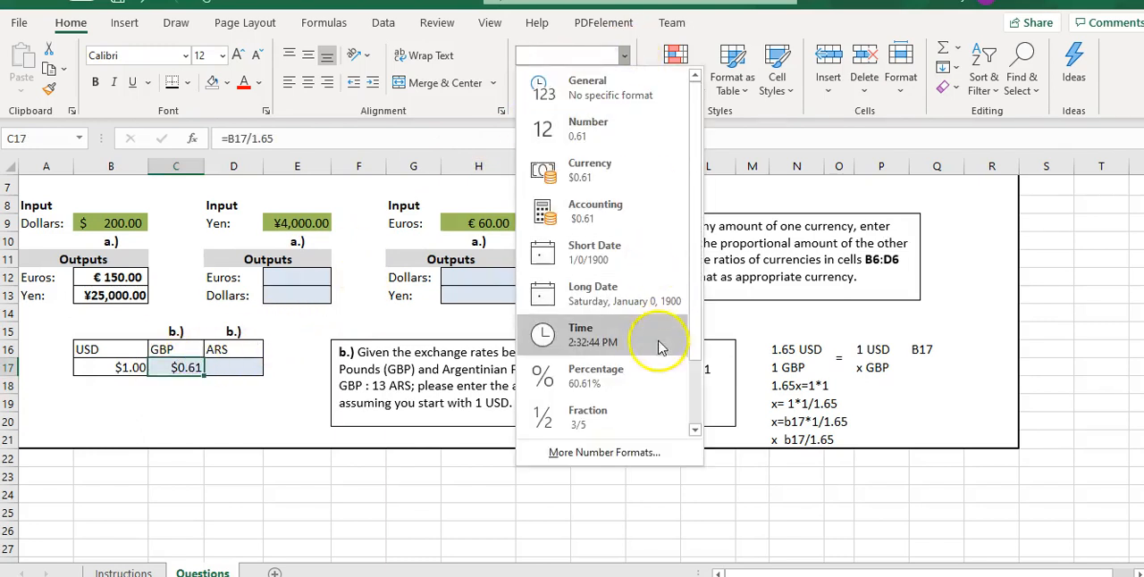
pyautogui.click(595, 458)
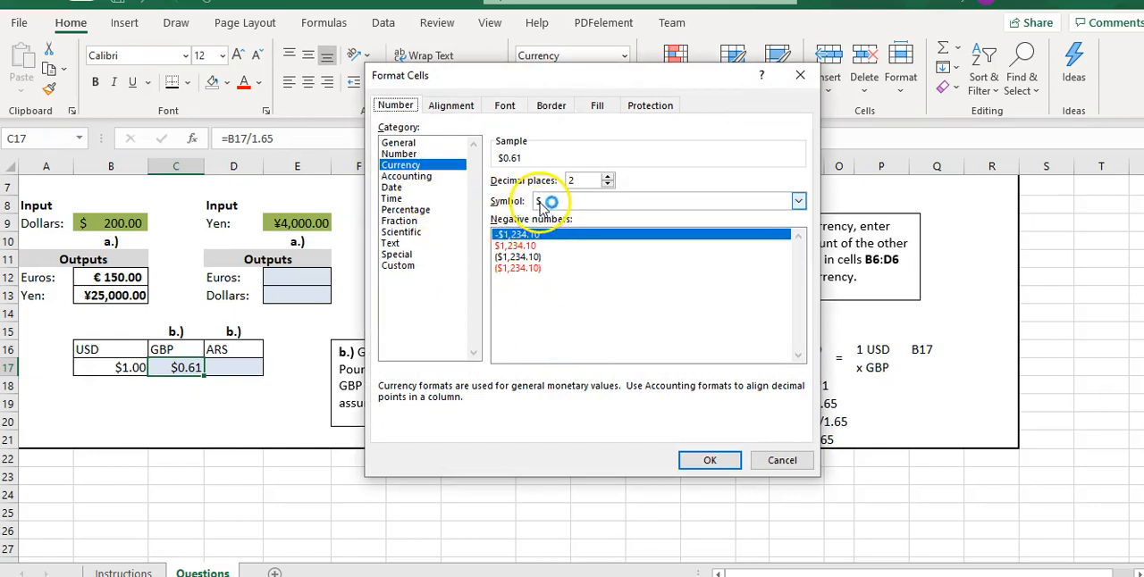
pyautogui.click(798, 202)
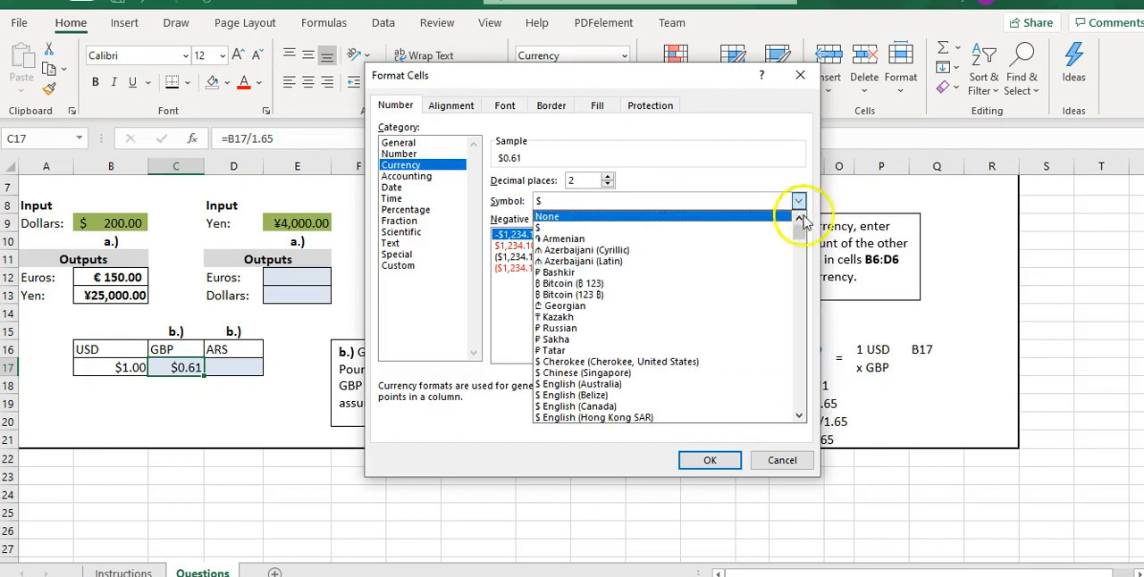
pyautogui.click(803, 235)
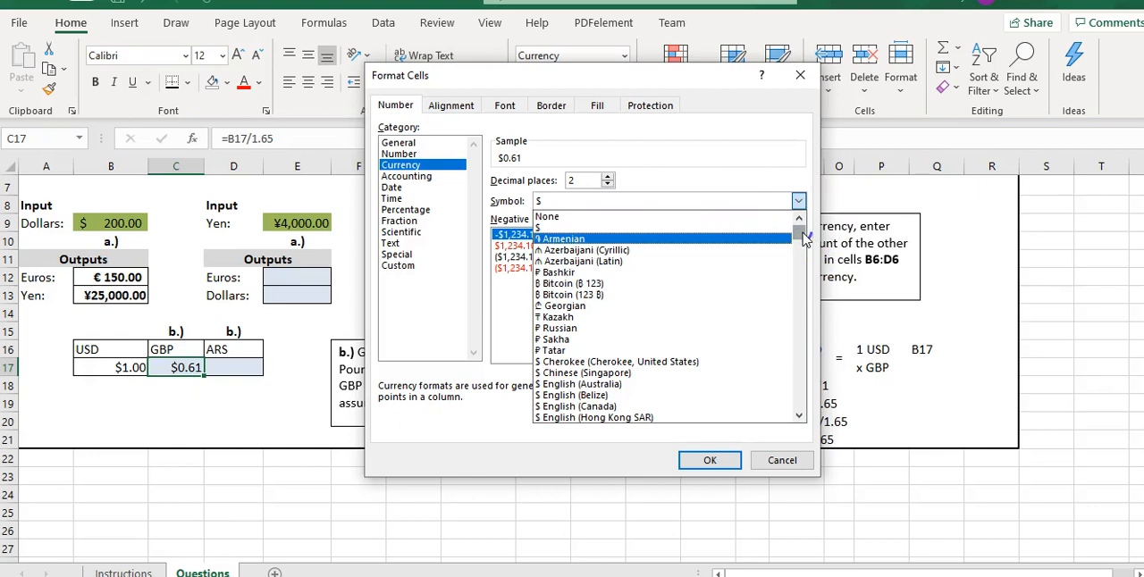
pyautogui.moveTo(802, 235); pyautogui.dragTo(802, 241)
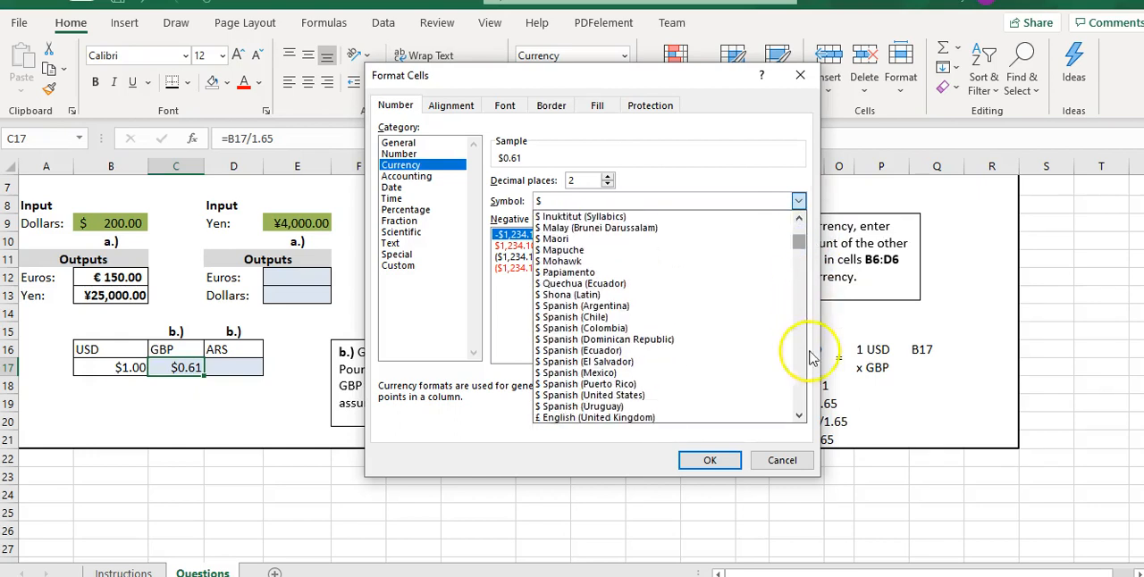
pyautogui.click(800, 416)
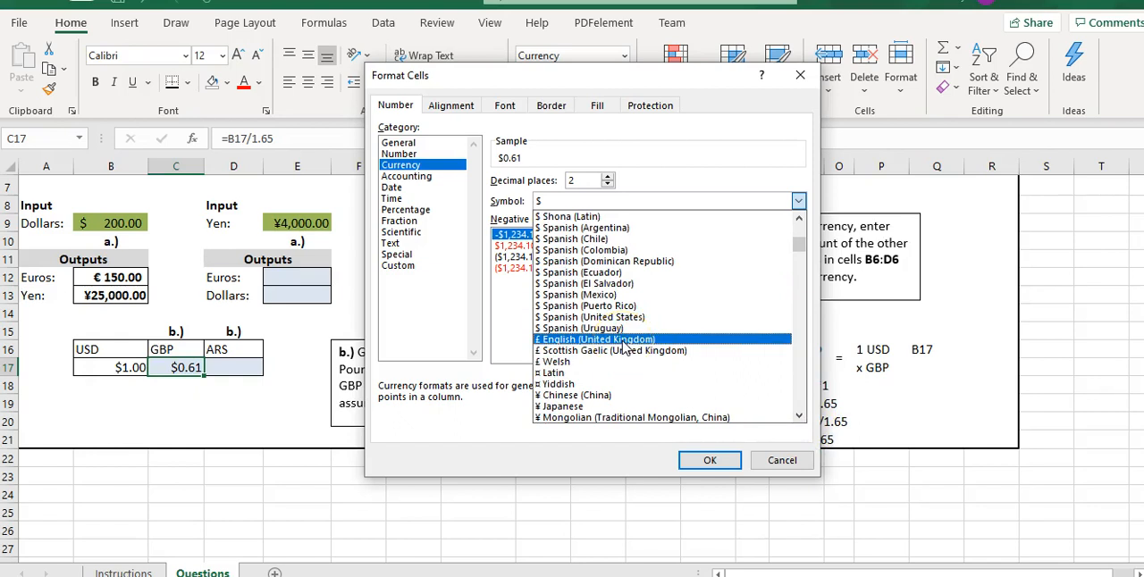
pyautogui.click(619, 342)
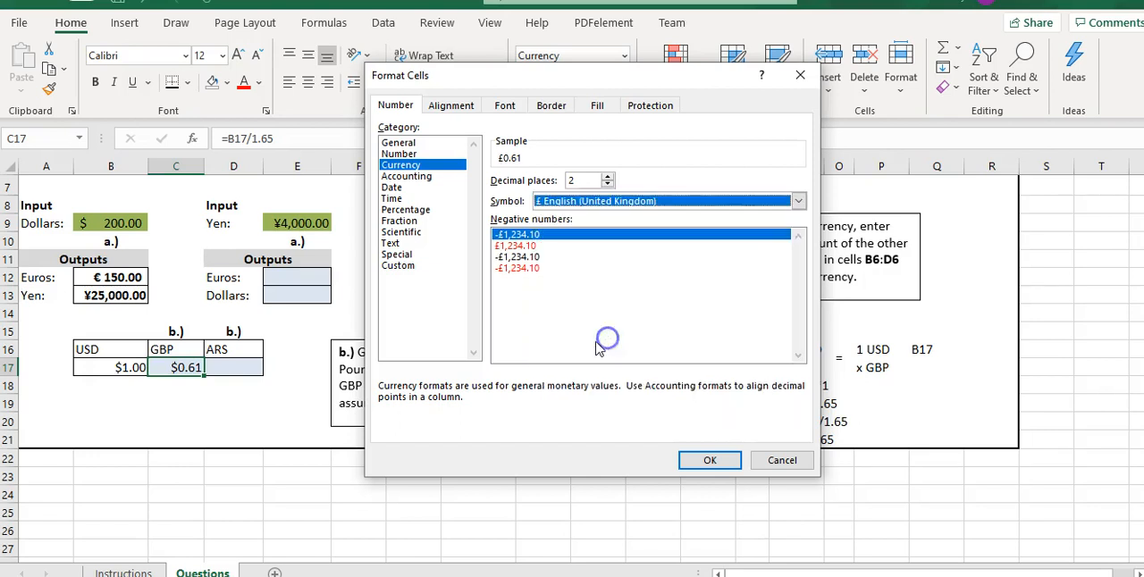
pyautogui.click(706, 459)
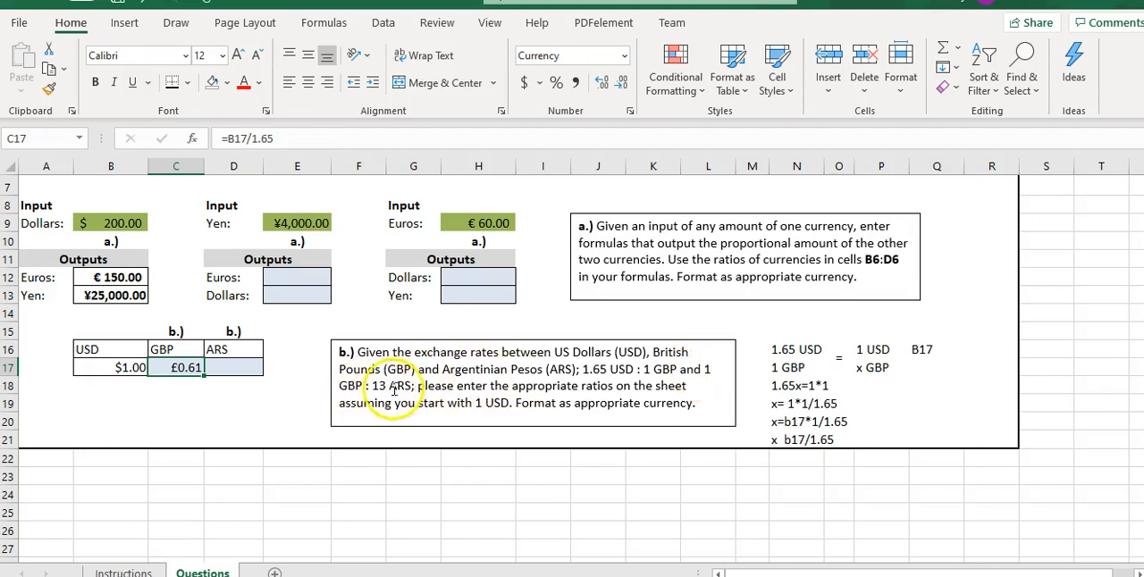
# Set up the GBP-to-ARS proportion below the table, with 1 gbp over 13 ars in G22:G23 and .61 over x ars in H22:H23.
pyautogui.click(410, 461)
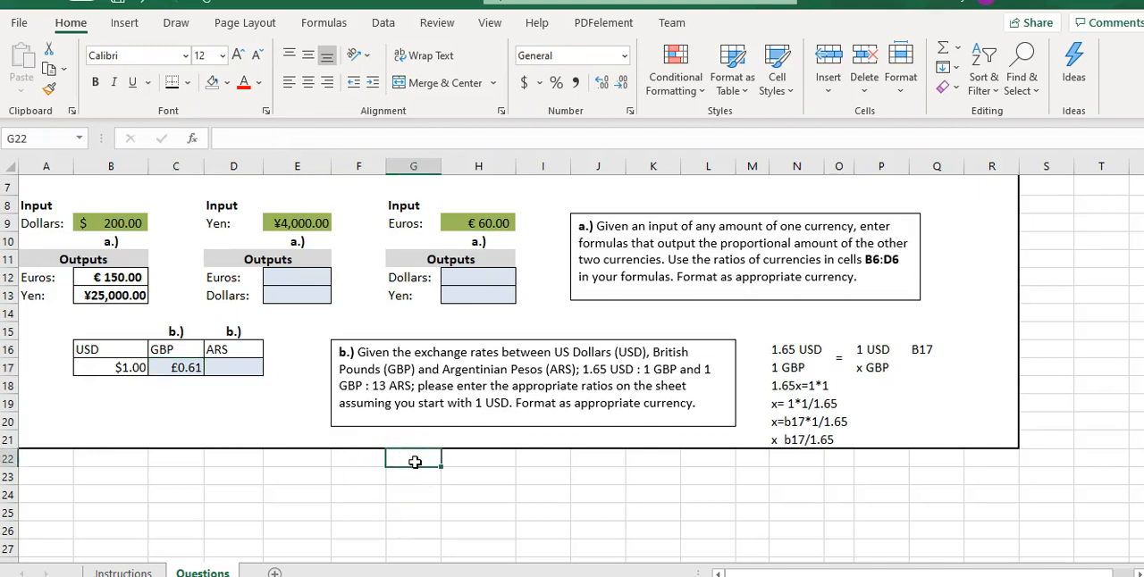
pyautogui.write('1 gbp')
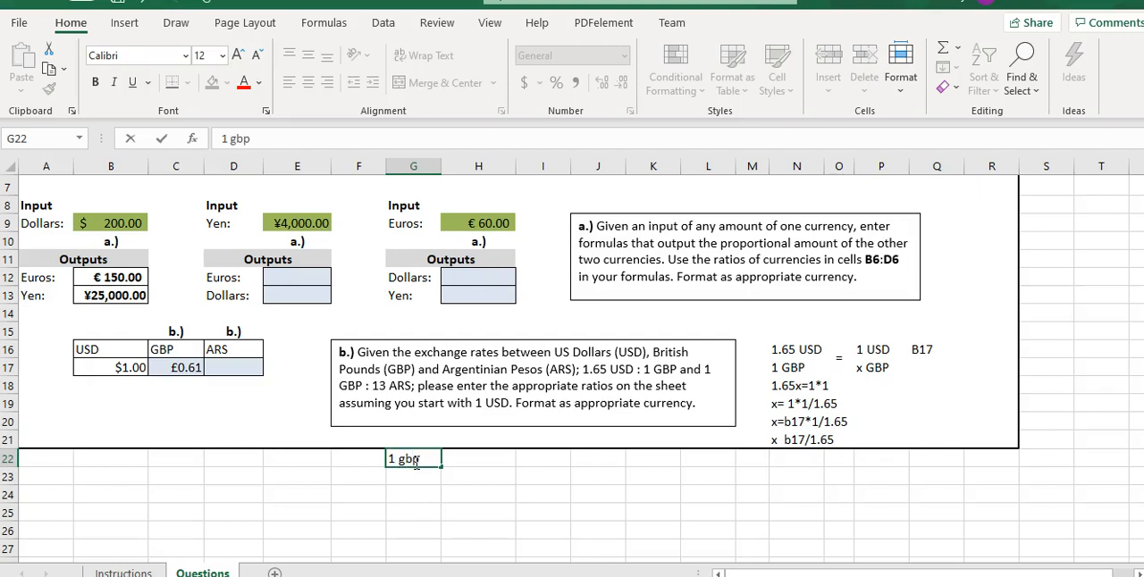
pyautogui.press('Return')
pyautogui.write('13 ars')
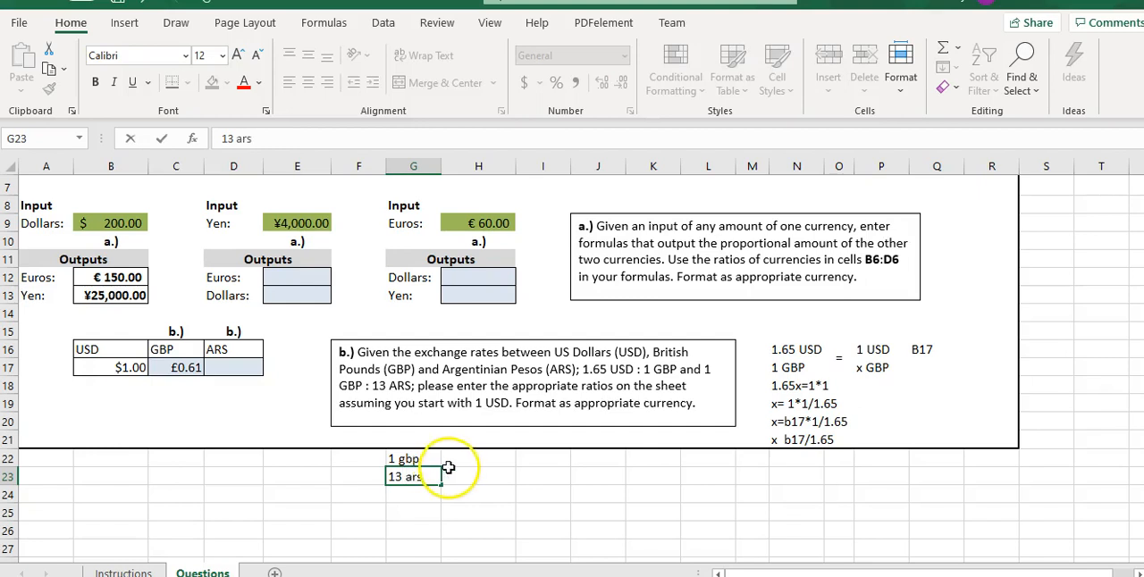
pyautogui.click(455, 461)
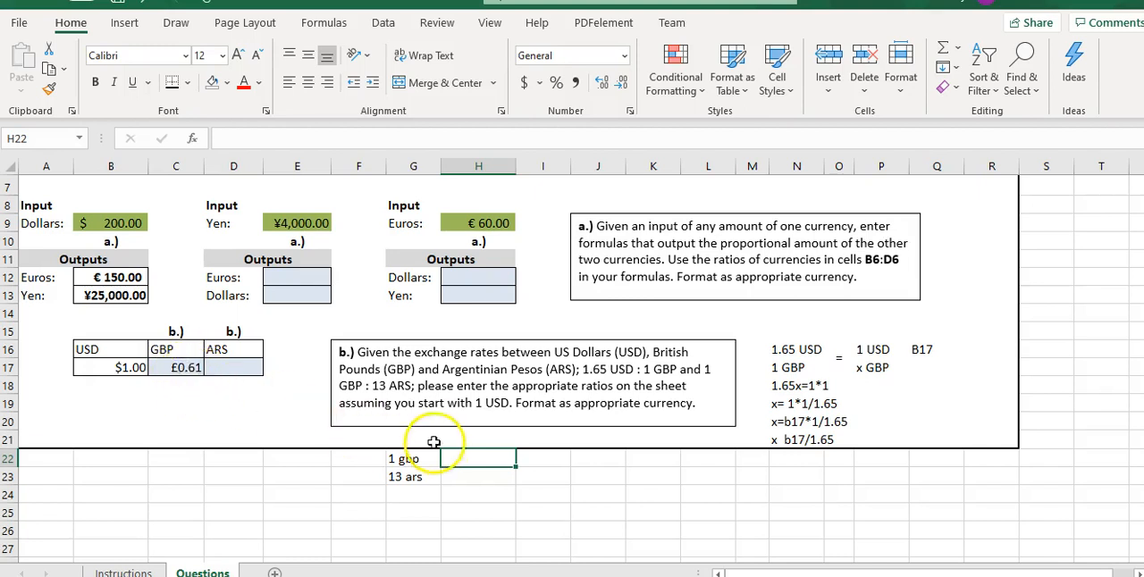
pyautogui.write('.')
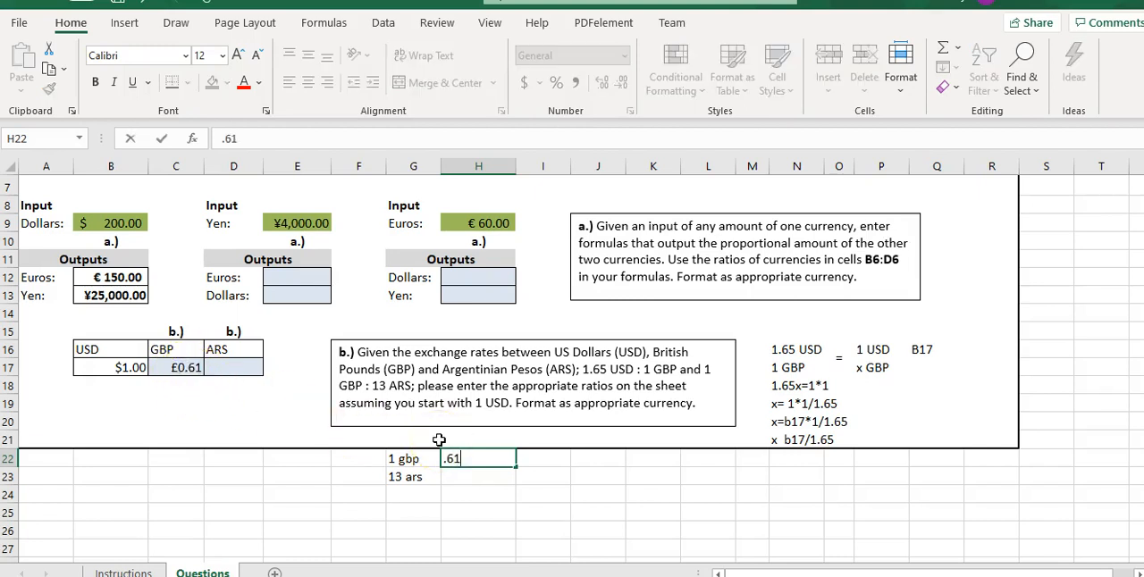
pyautogui.write('61')
pyautogui.press('Return')
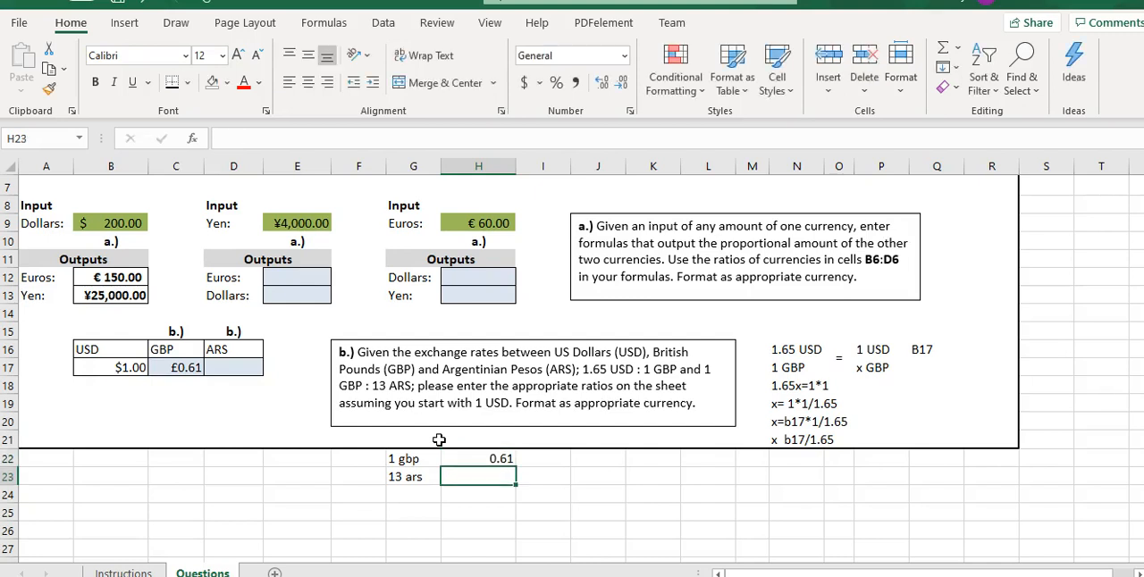
pyautogui.write('x ars')
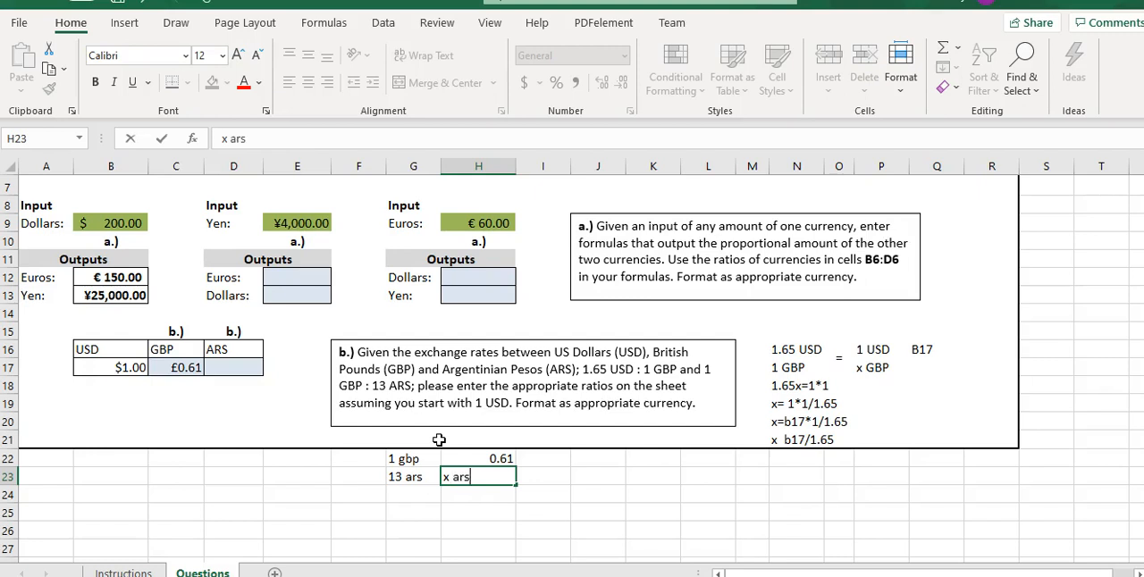
# Write the cross-multiplied solution under the proportion, 1x = .61*13 in G24 and x = .61*13/1 in G25.
pyautogui.click(413, 495)
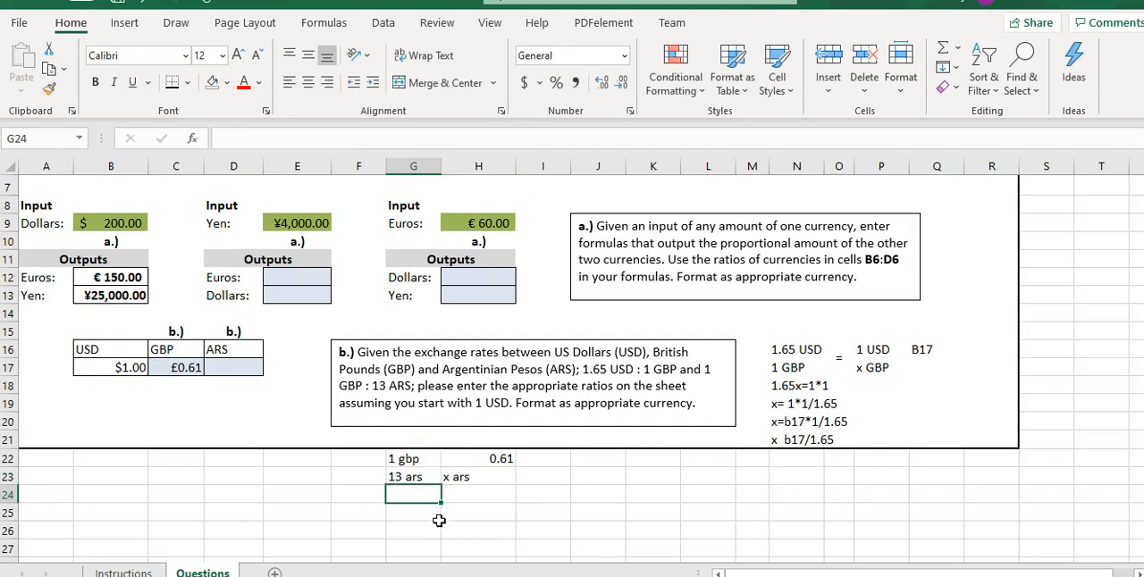
pyautogui.write('1x = .61*13')
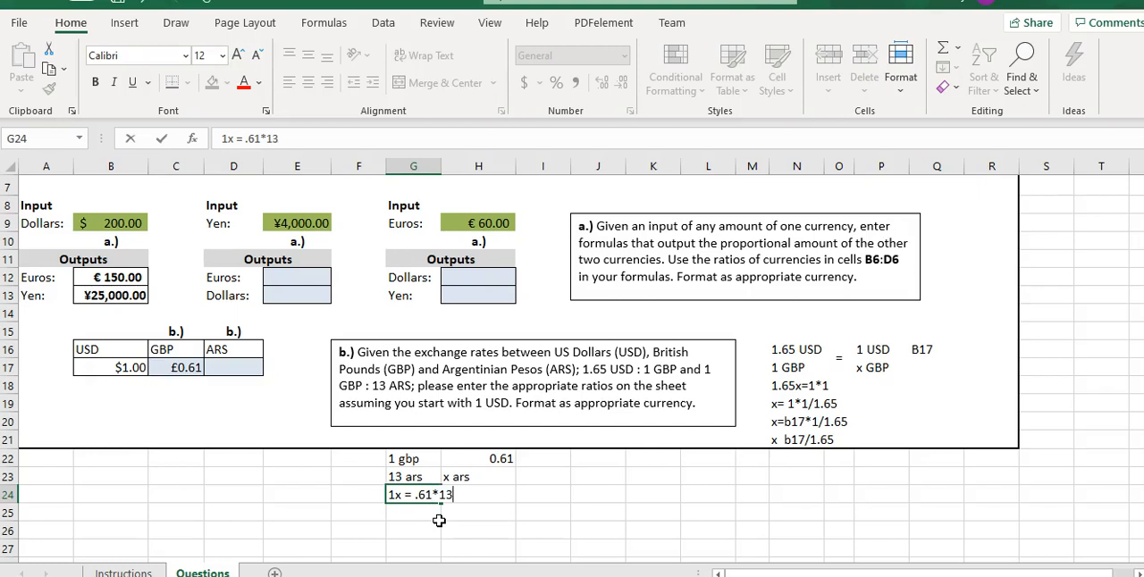
pyautogui.click(419, 515)
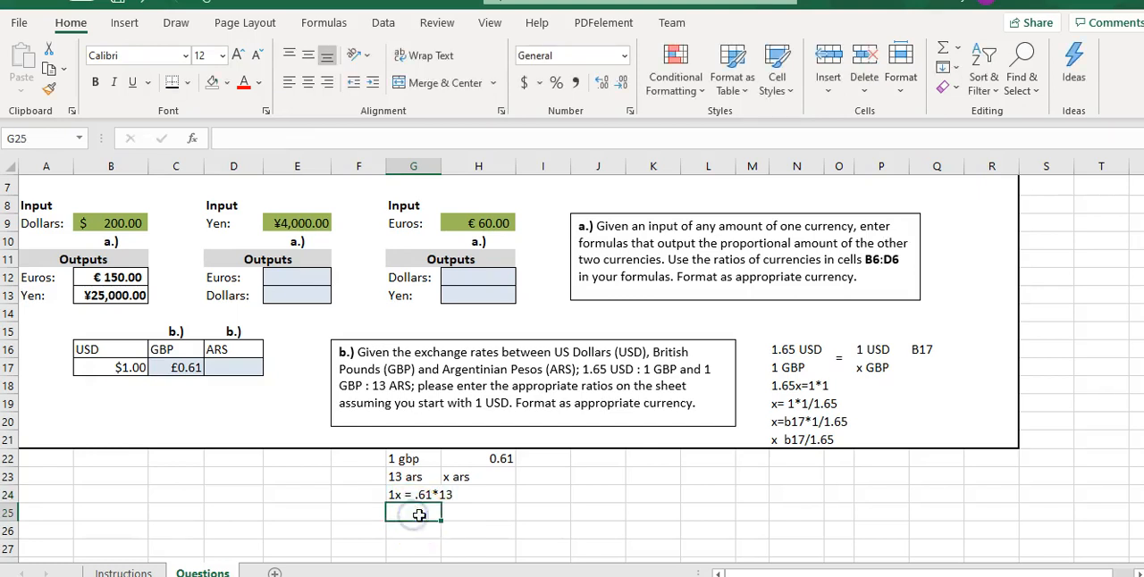
pyautogui.write('x = .61*13/1')
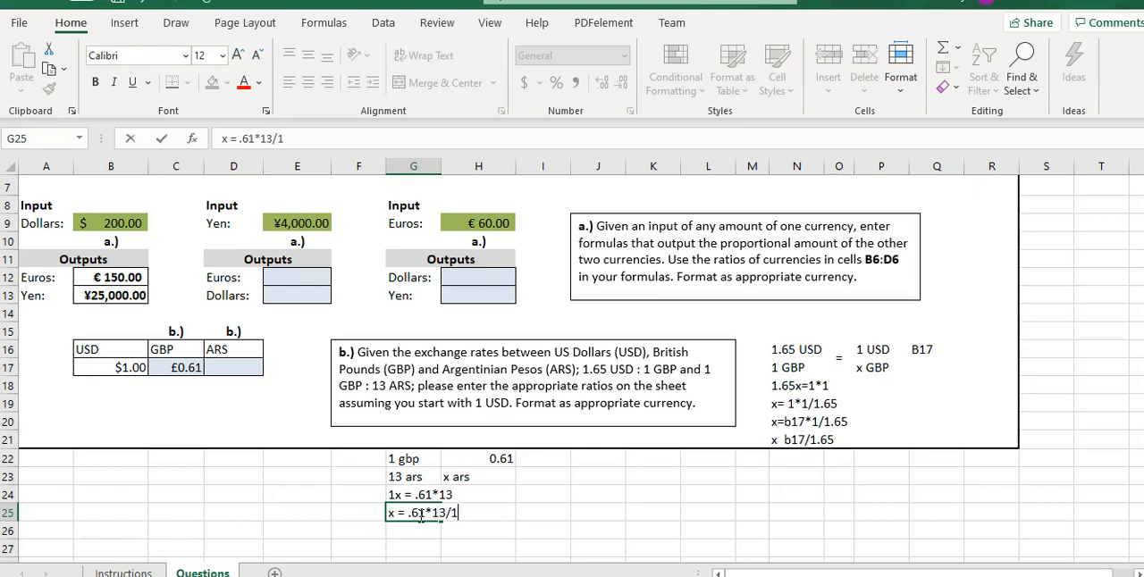
pyautogui.press('Return')
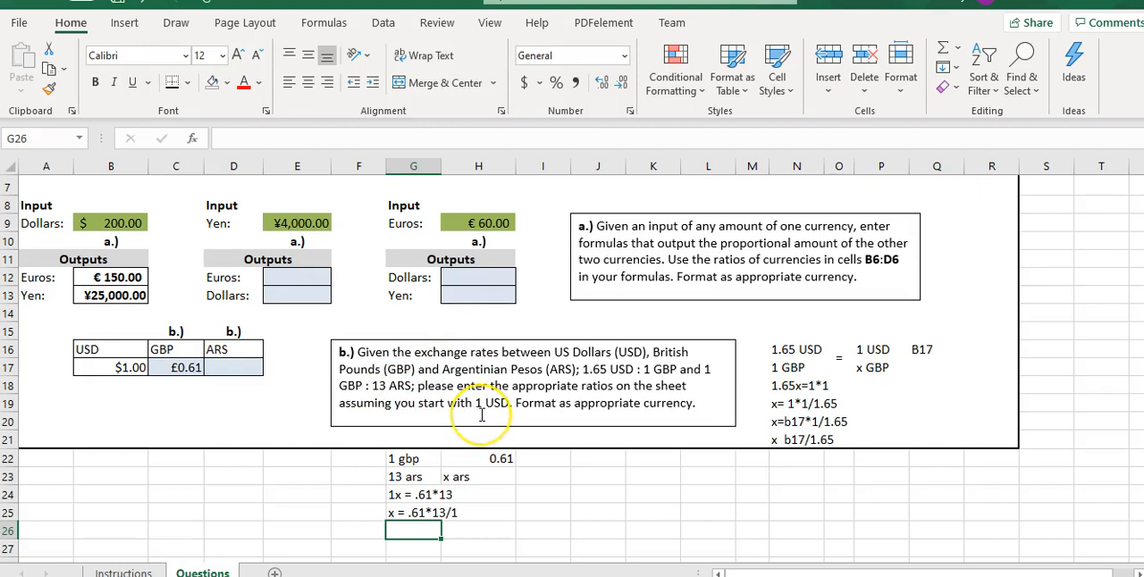
# Note the cell reference c17 in I22, beside the 0.61 term of the proportion.
pyautogui.click(532, 460)
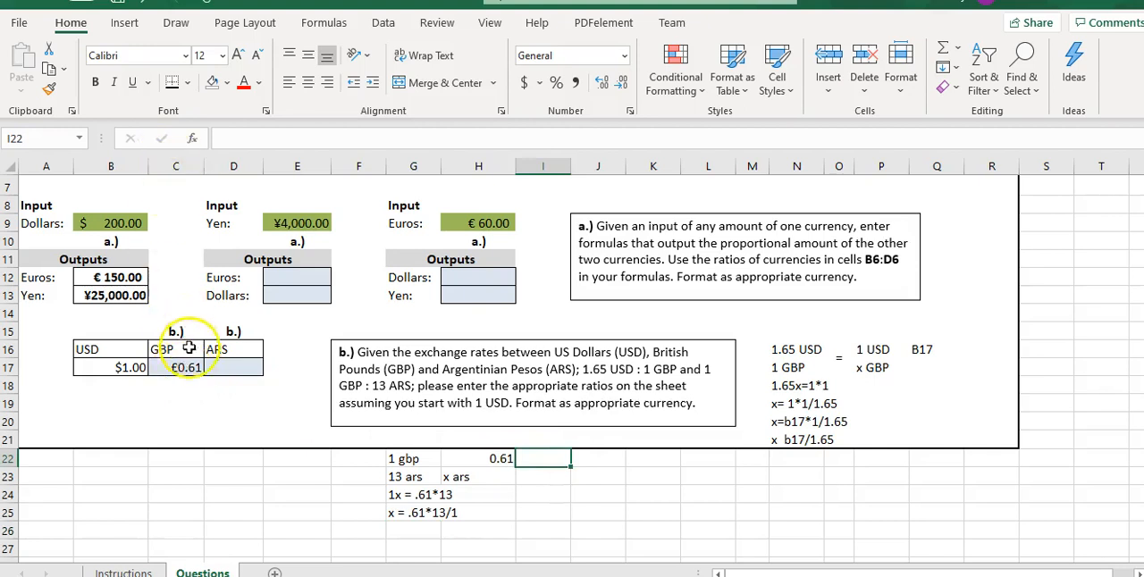
pyautogui.click(529, 457)
pyautogui.write('c17')
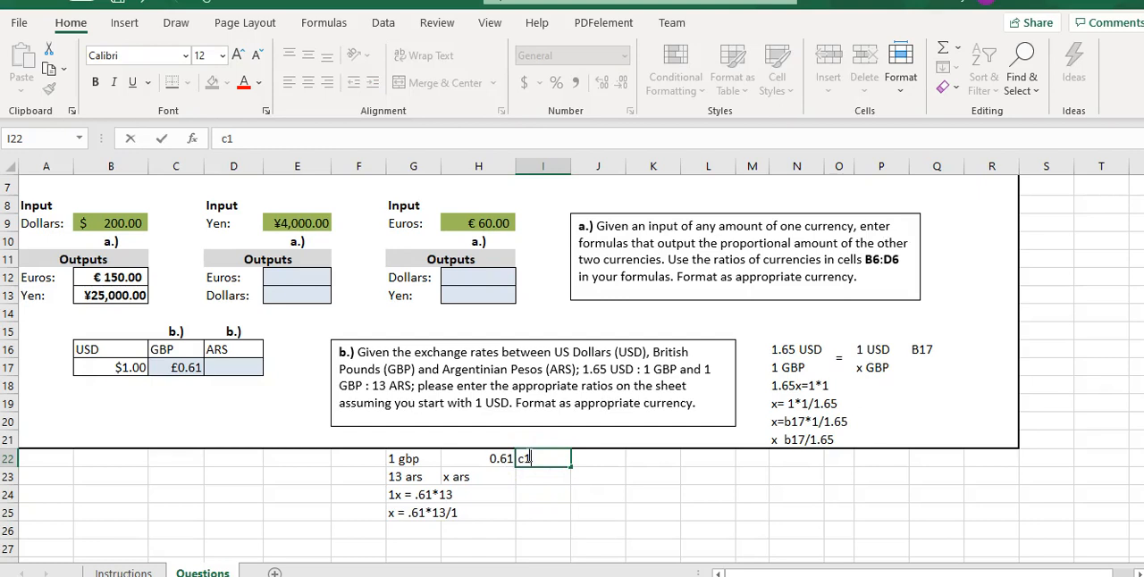
pyautogui.click(419, 528)
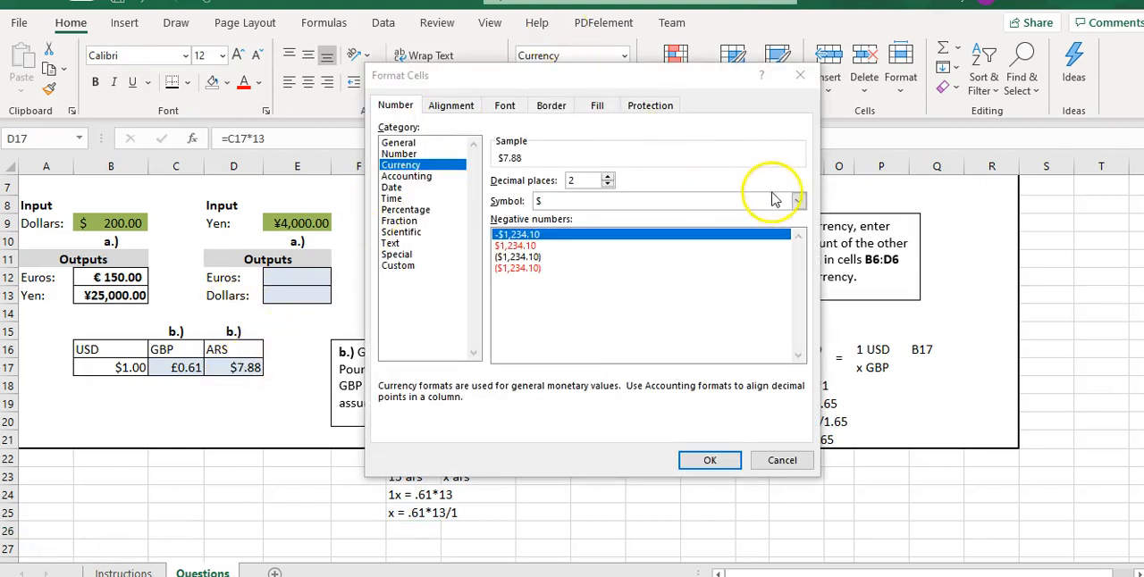
# Format the ARS output in D17 as Currency with the ARS symbol.
pyautogui.click(799, 204)
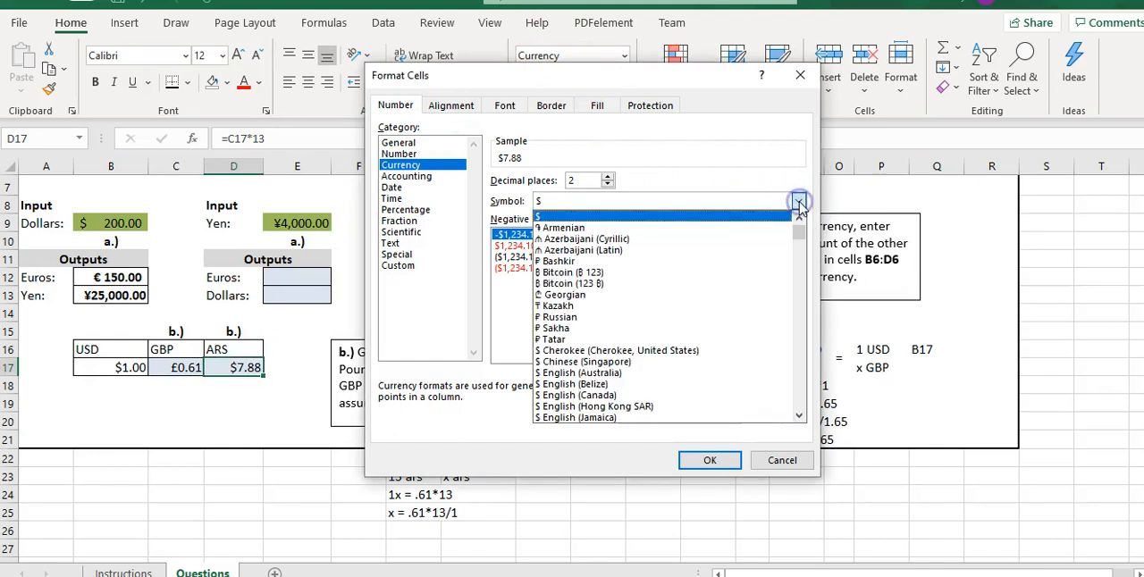
pyautogui.moveTo(801, 232); pyautogui.dragTo(805, 329)
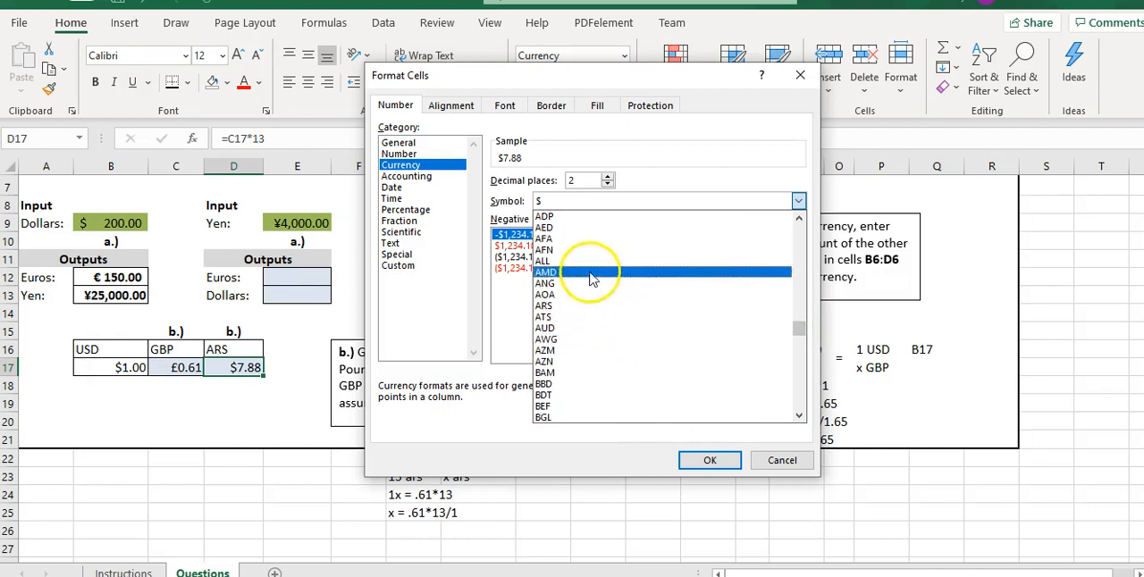
pyautogui.click(547, 307)
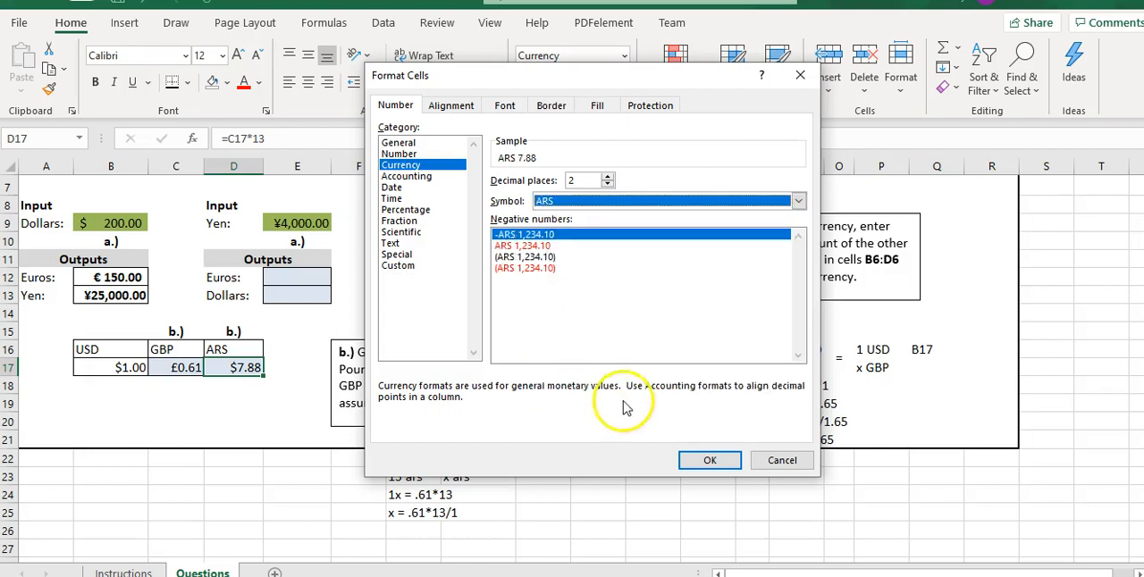
pyautogui.click(702, 460)
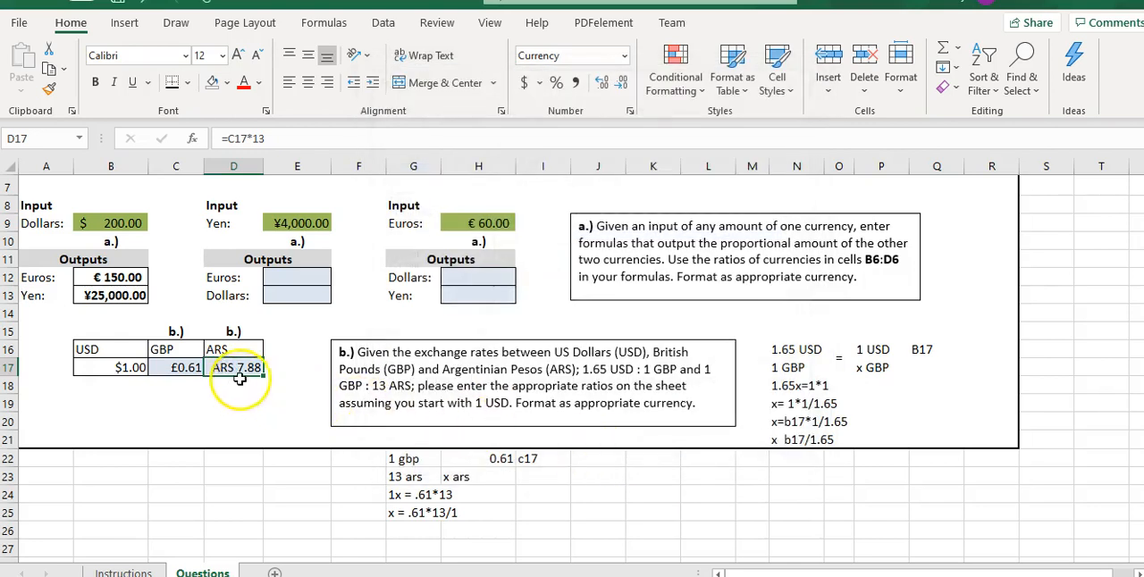
pyautogui.click(227, 399)
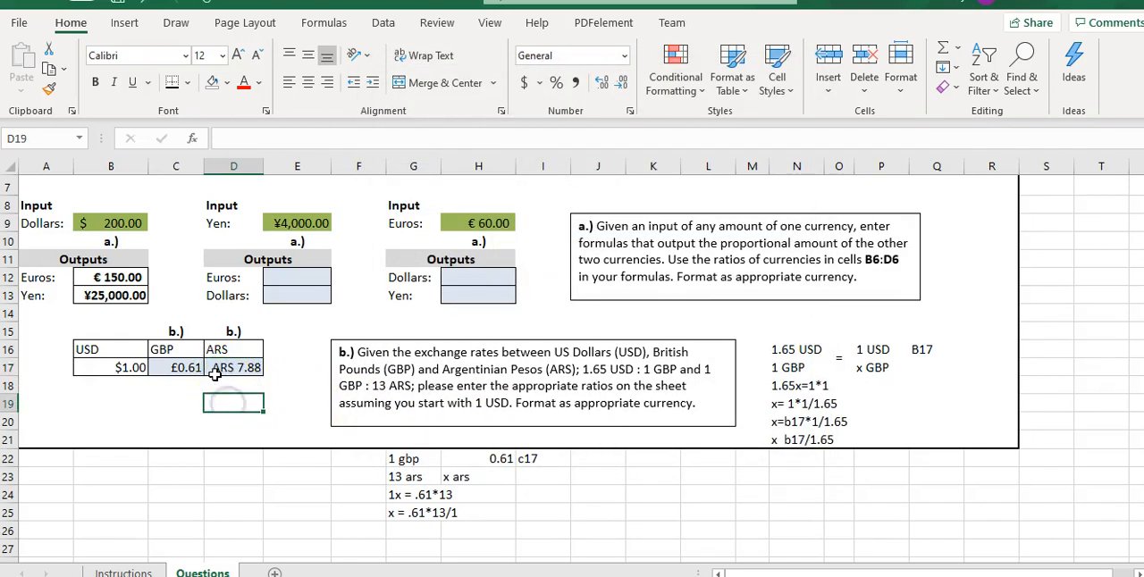